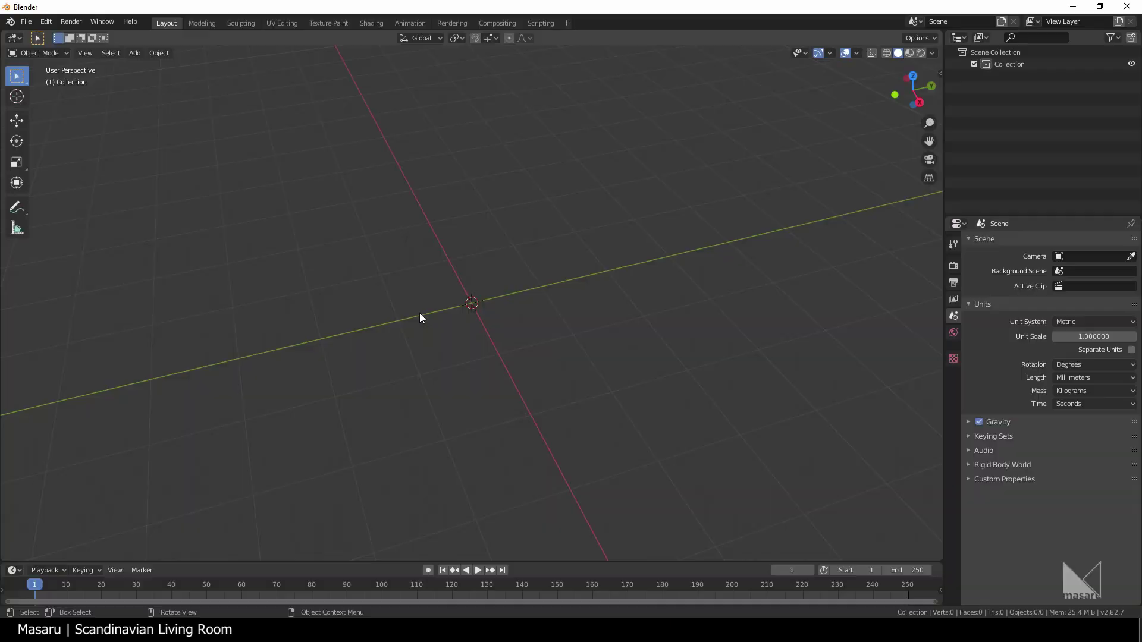
Add a plane, set its dimensions to 4000 × 5000 mm for the floor, and apply the scale
key("shift+a")
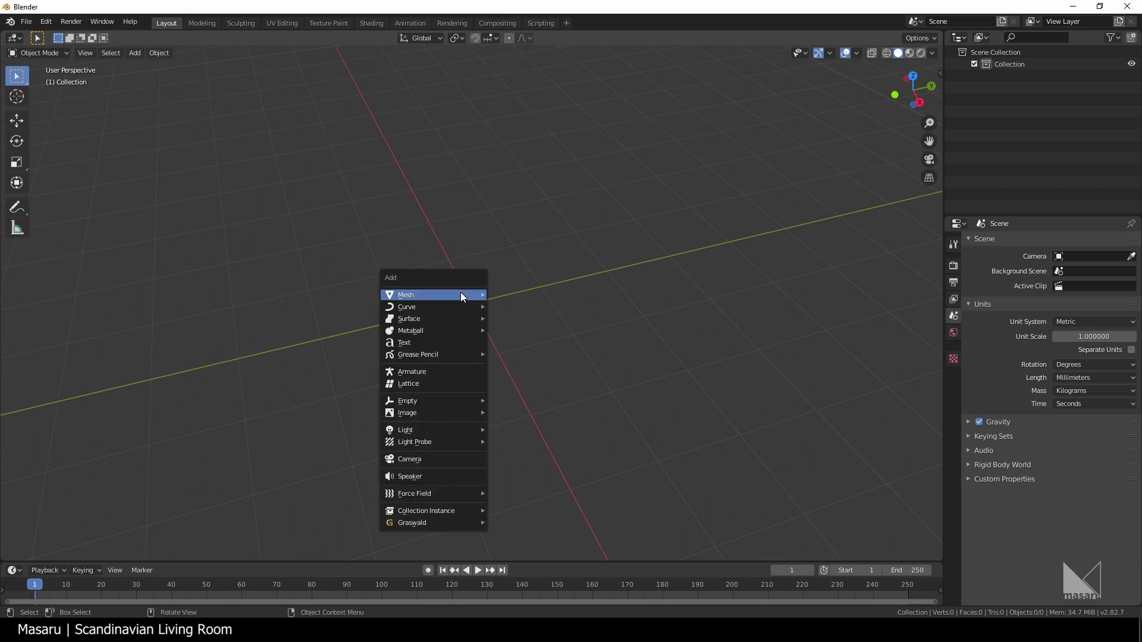
mouse_move(460, 291)
left_click(544, 293)
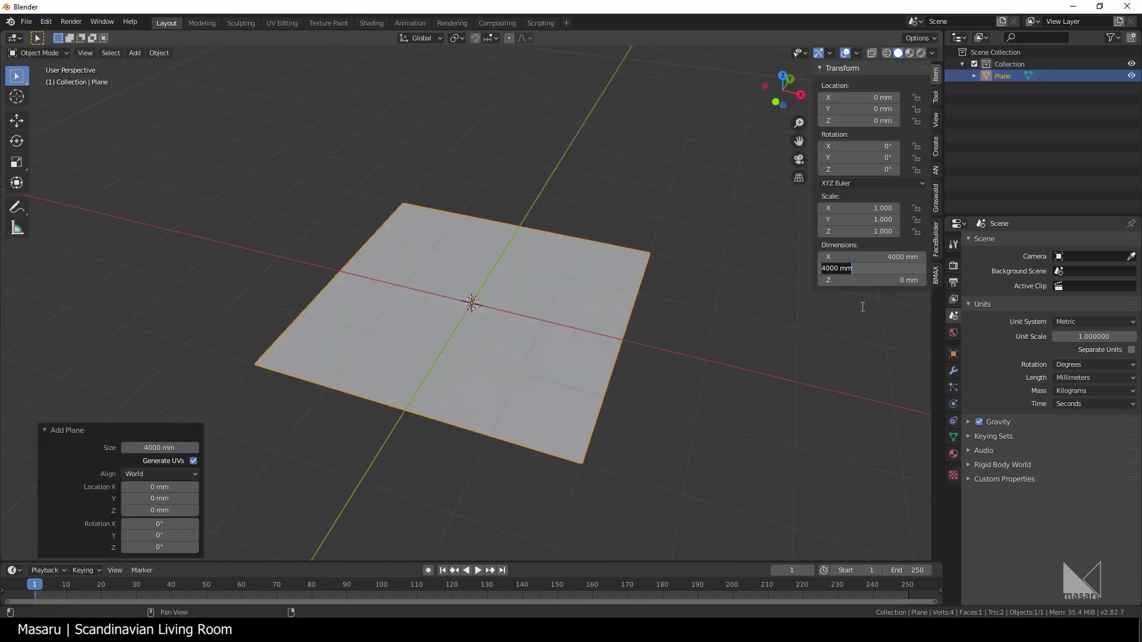
type("00")
key("Return")
key("Caps_Lock")
key("ctrl+a")
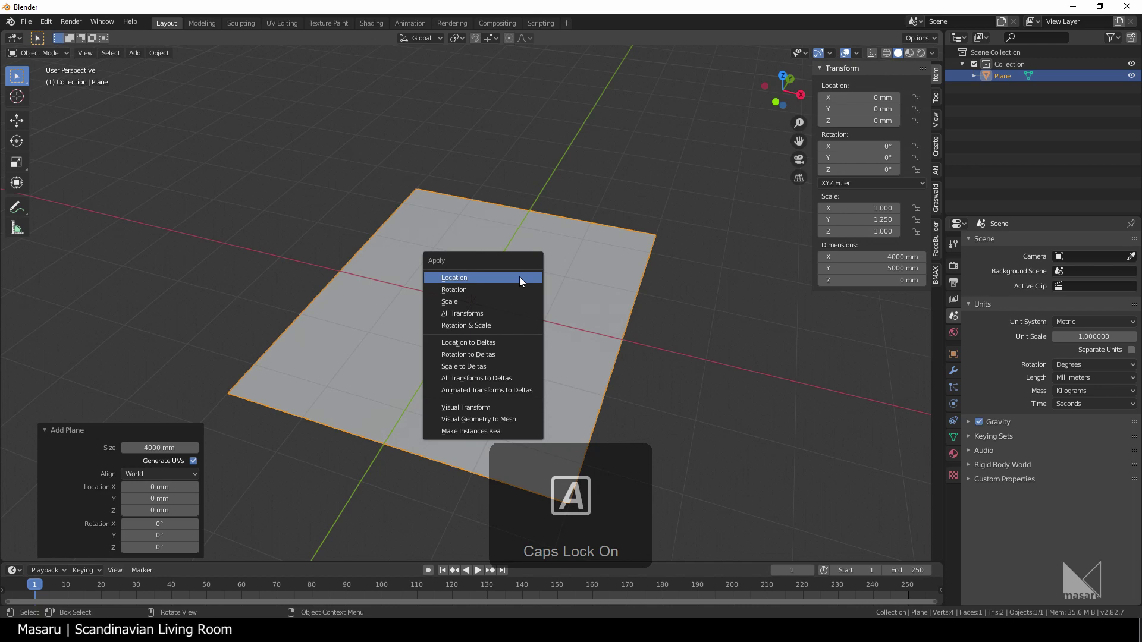
left_click(511, 298)
Extrude the floor plane upward in Edit Mode to a thickness of 100 mm
key("Tab")
middle_click_drag(512, 298, 483, 332)
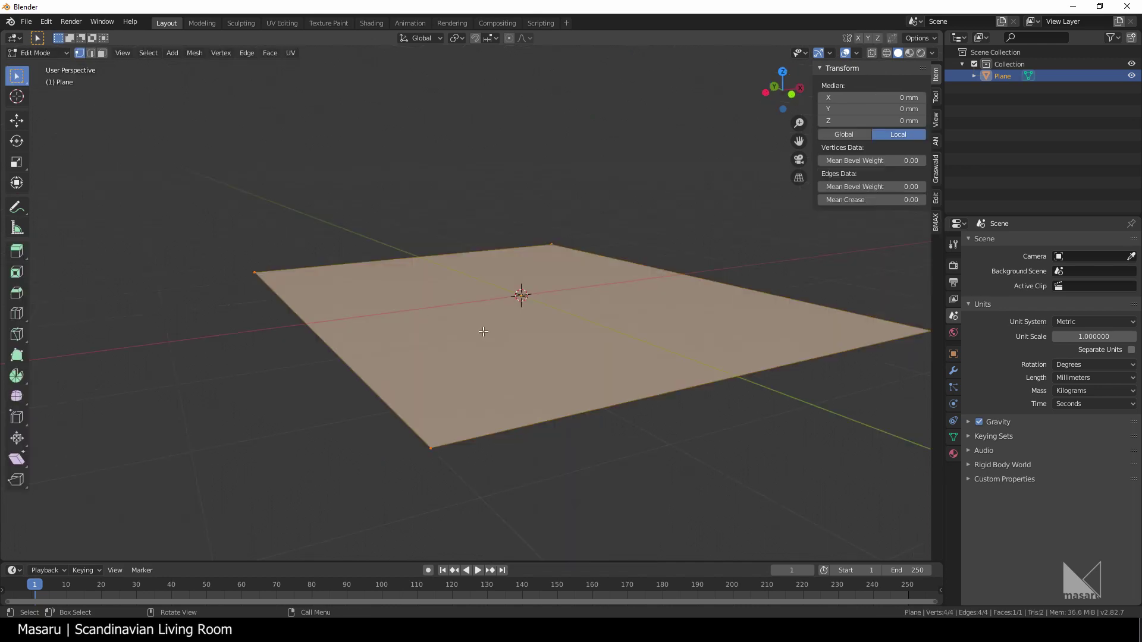
key("e")
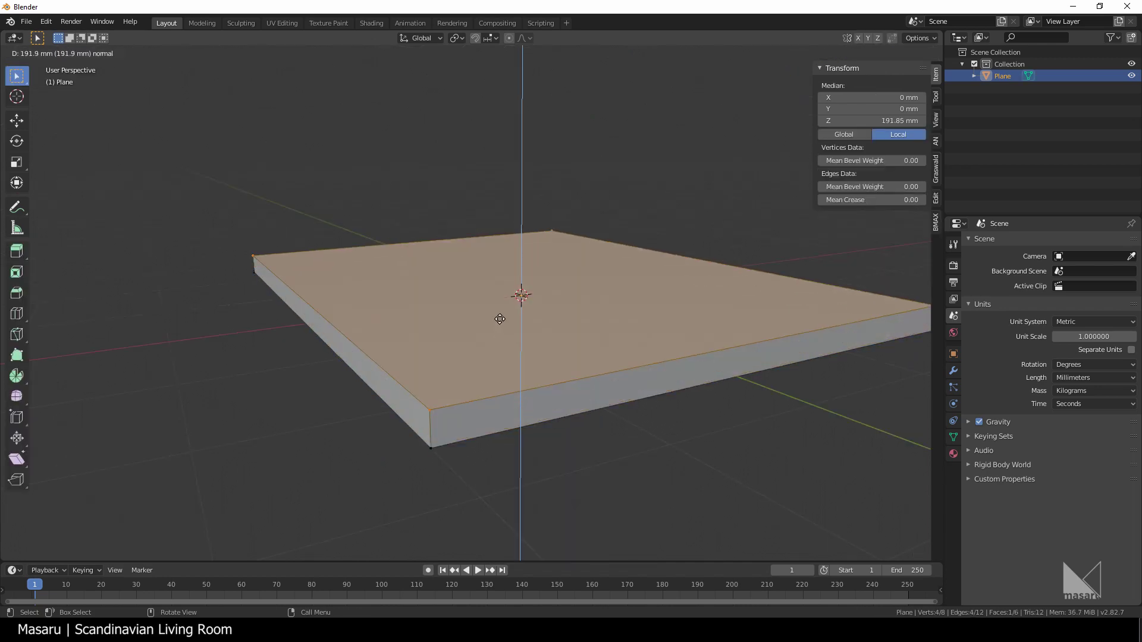
Add a 200 × 200 mm plane at the floor slab's corner, at X -1900 mm and Y 2400 mm
key("shift+a")
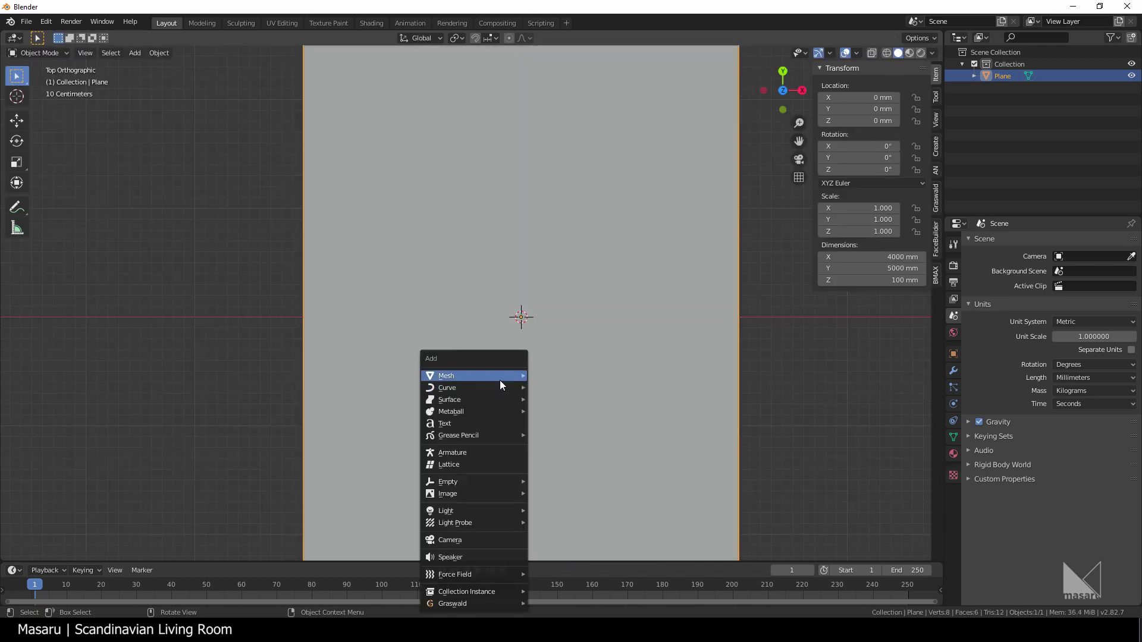
mouse_move(519, 382)
left_click(556, 382)
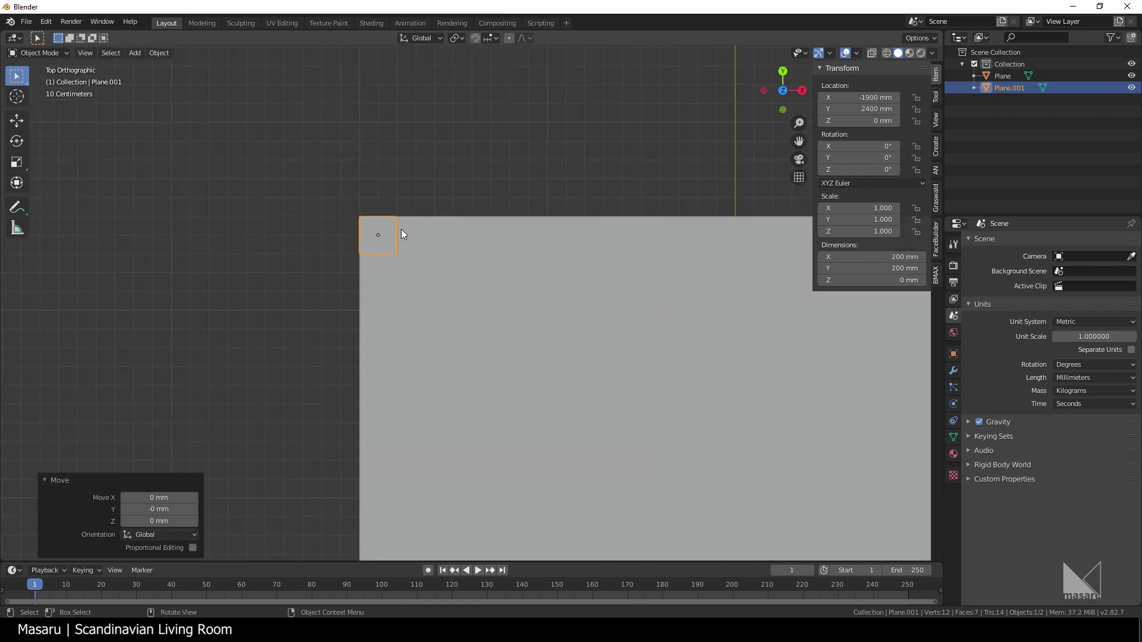
Extrude the small plane's edges around the floor's perimeter as a 200 mm wide strip and bridge the remaining gap into a closed ring
key("Tab")
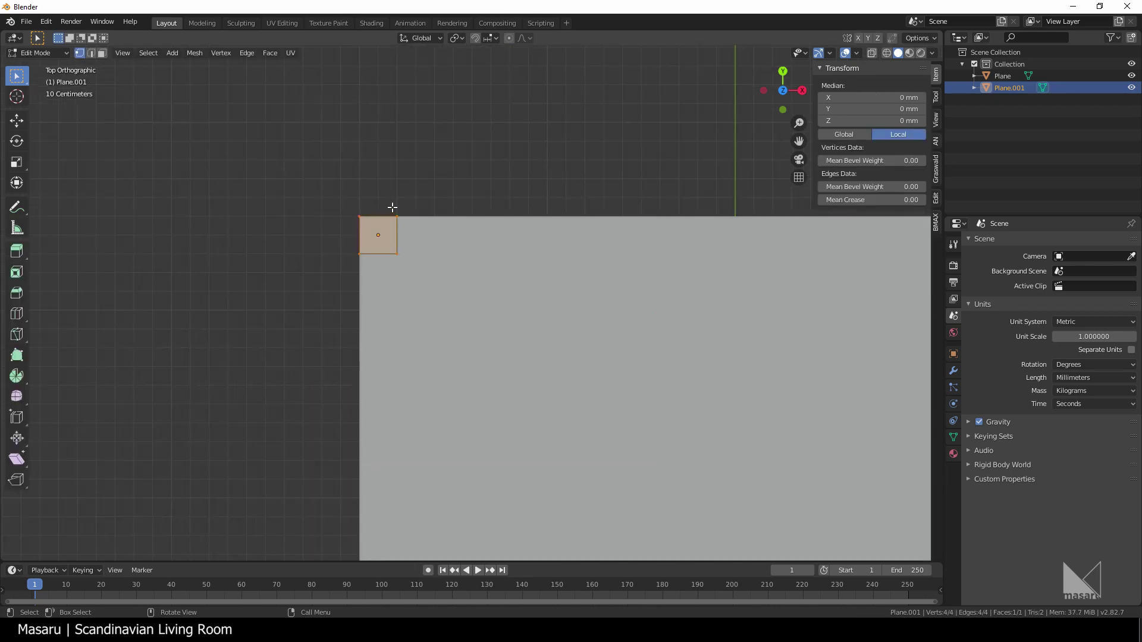
key("e")
key("x")
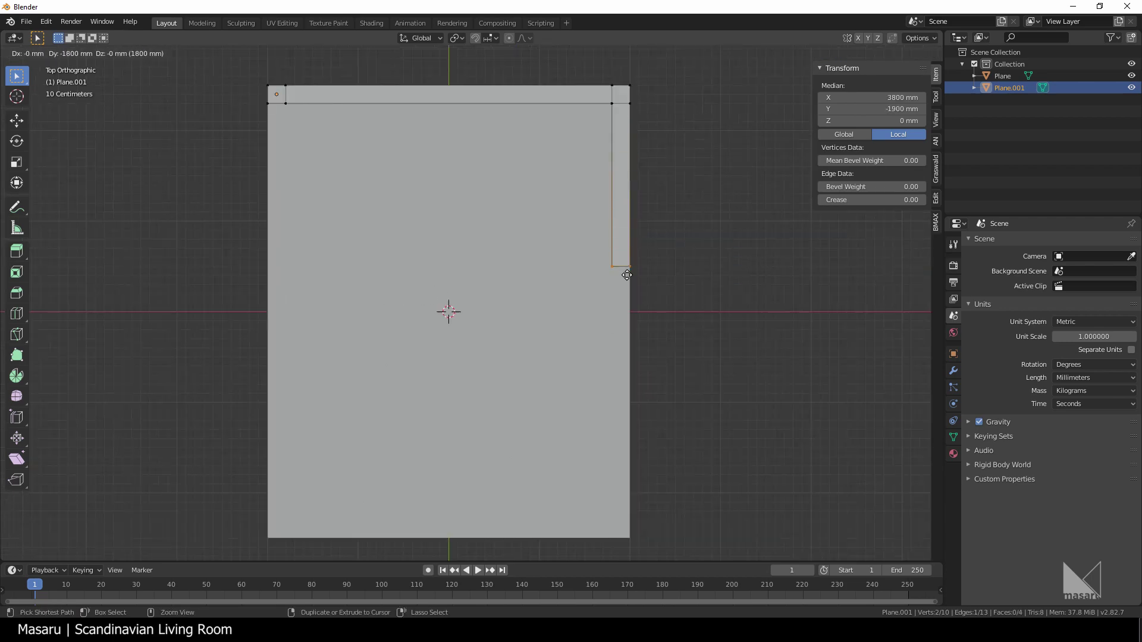
right_click(234, 298)
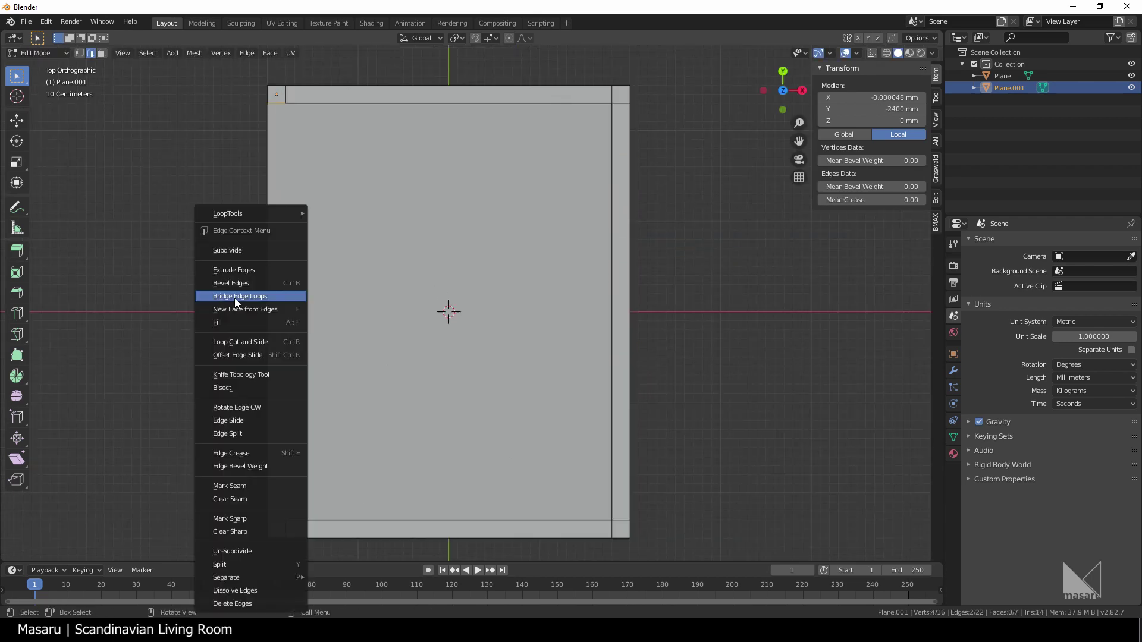
left_click(234, 298)
Add a Solidify modifier to the wall ring and set its thickness to -3000 mm
middle_click_drag(234, 298, 338, 364)
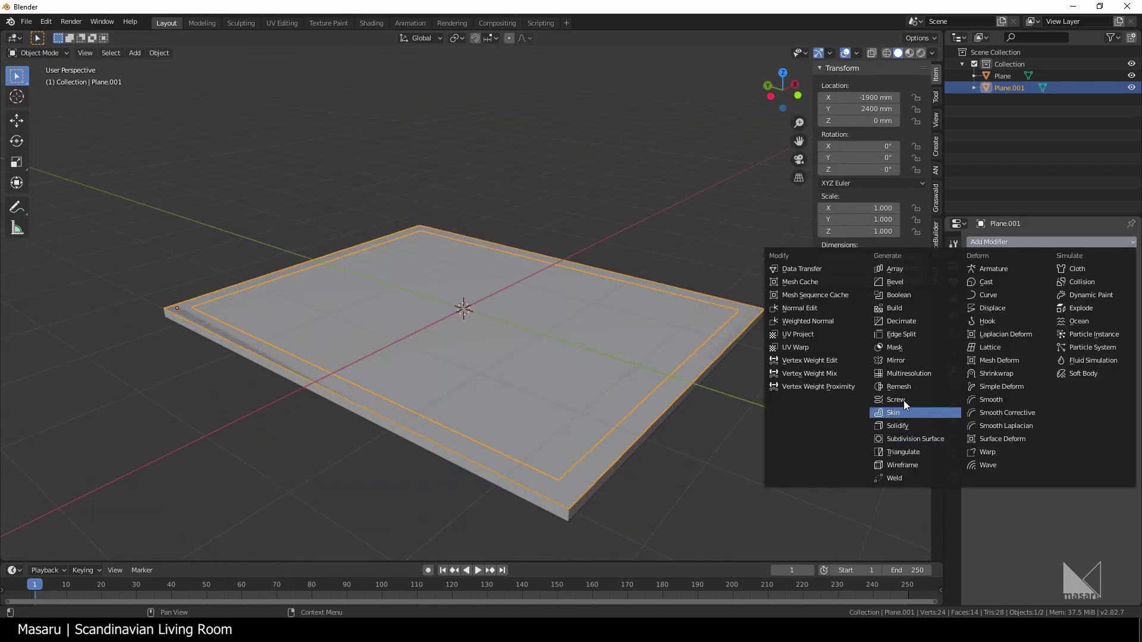
left_click(908, 427)
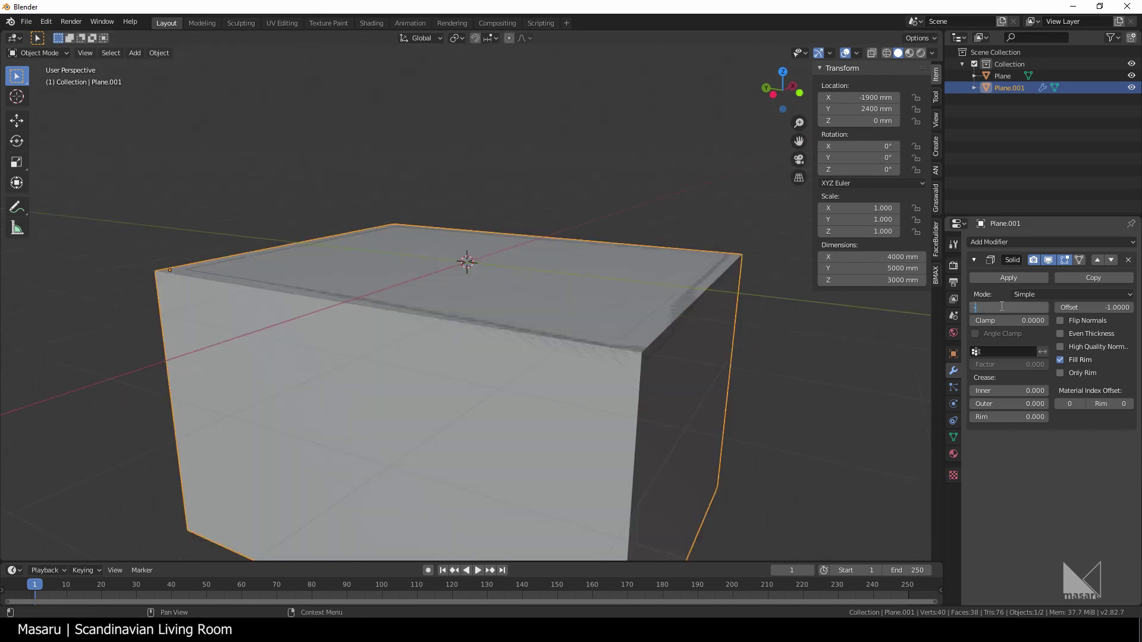
type("00")
key("Return")
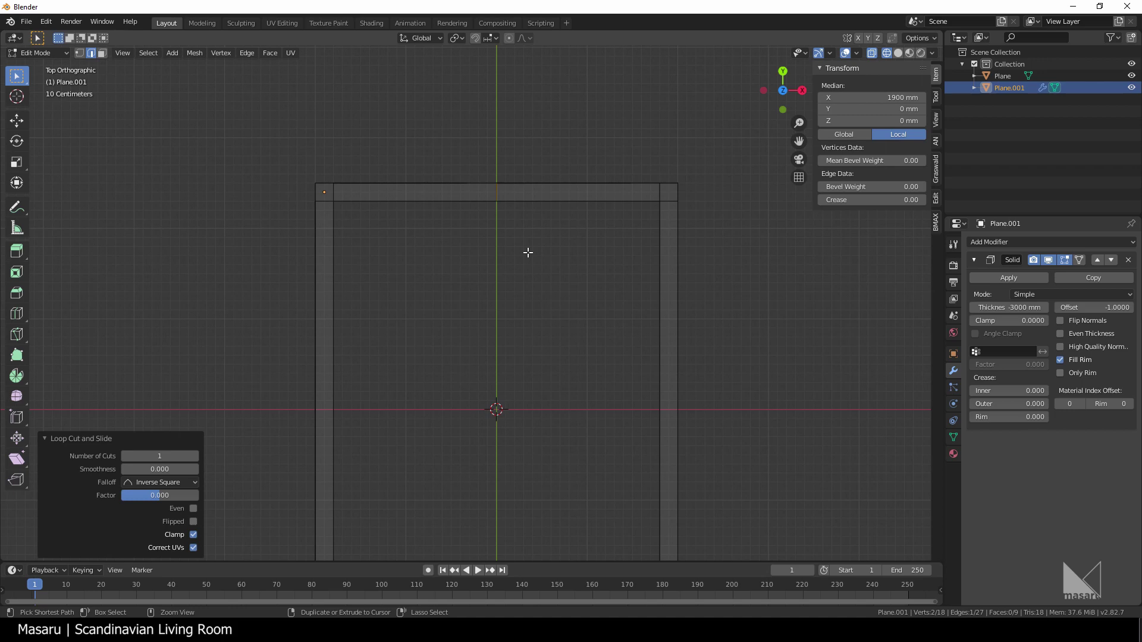
Outline a window in the back wall by bevelling the vertical loop cut into two edges and moving a horizontal loop cut 1100 mm in Z
key("ctrl+b")
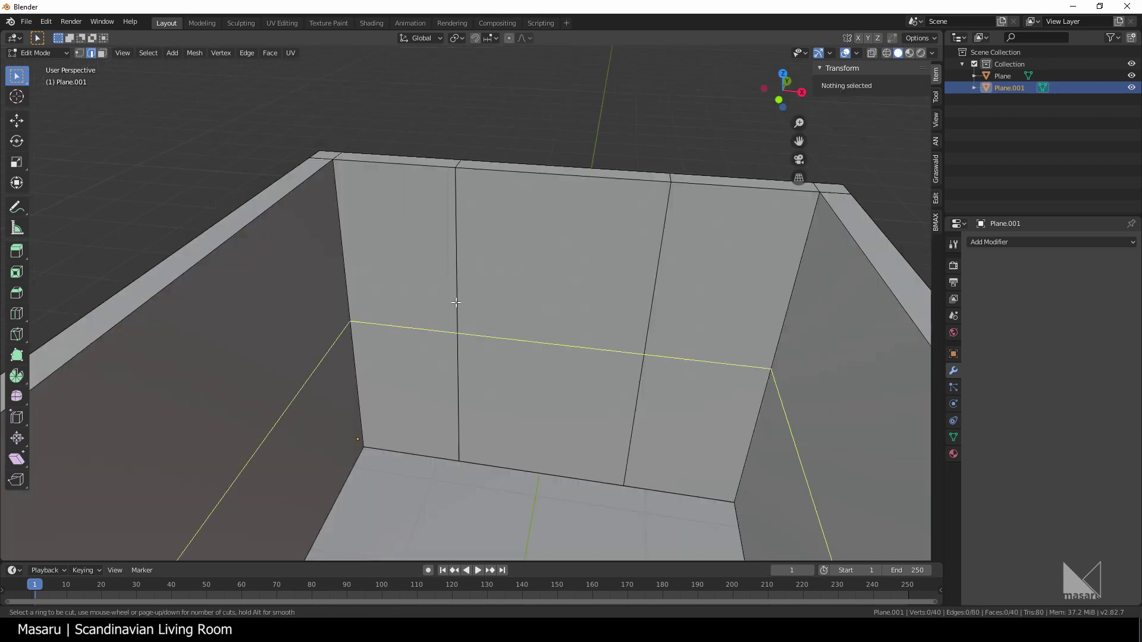
left_click(455, 302)
type("gz110")
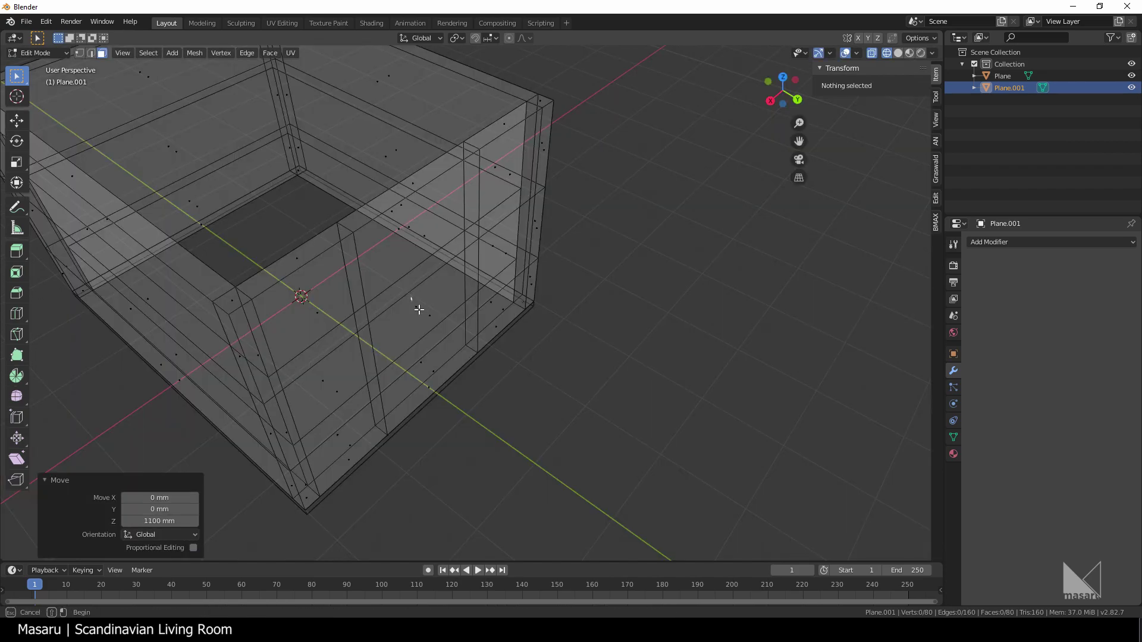
Open the window by bridging the inner and outer faces of the back wall's centre panel, and clear the selection
left_click(437, 306)
middle_click_drag(437, 306, 632, 316)
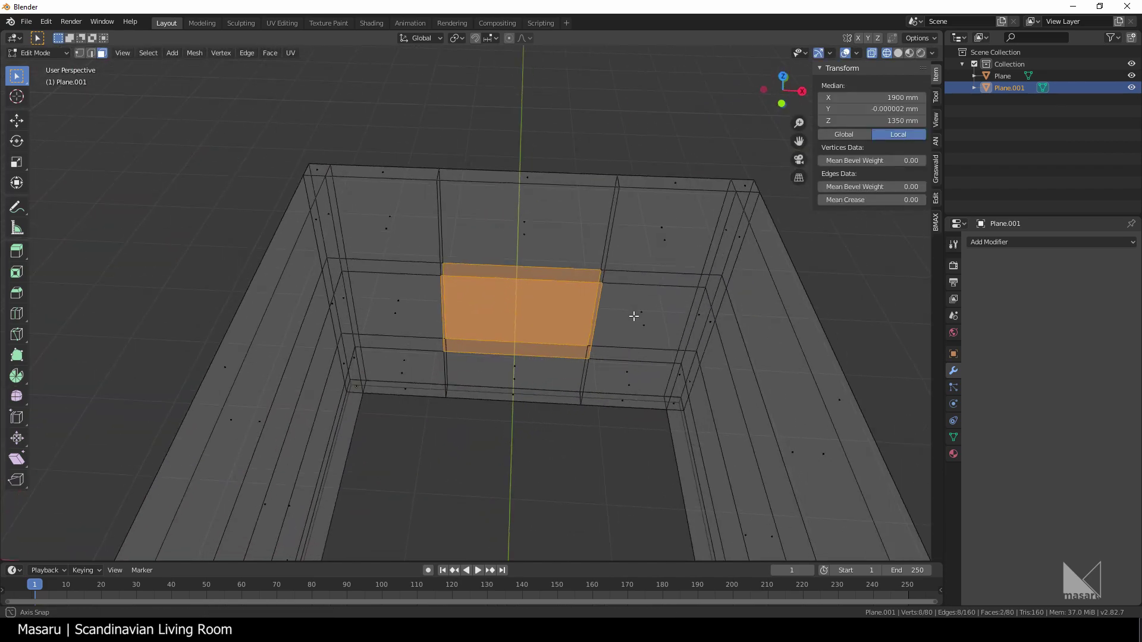
scroll(575, 327, "up", 3)
right_click(514, 352)
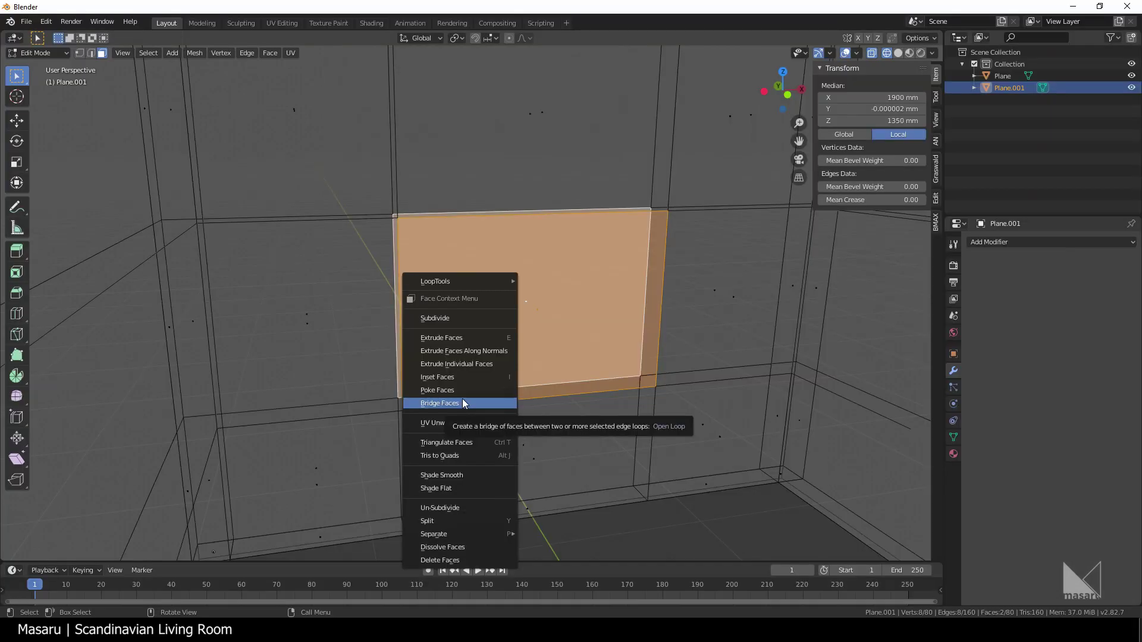
left_click(603, 313)
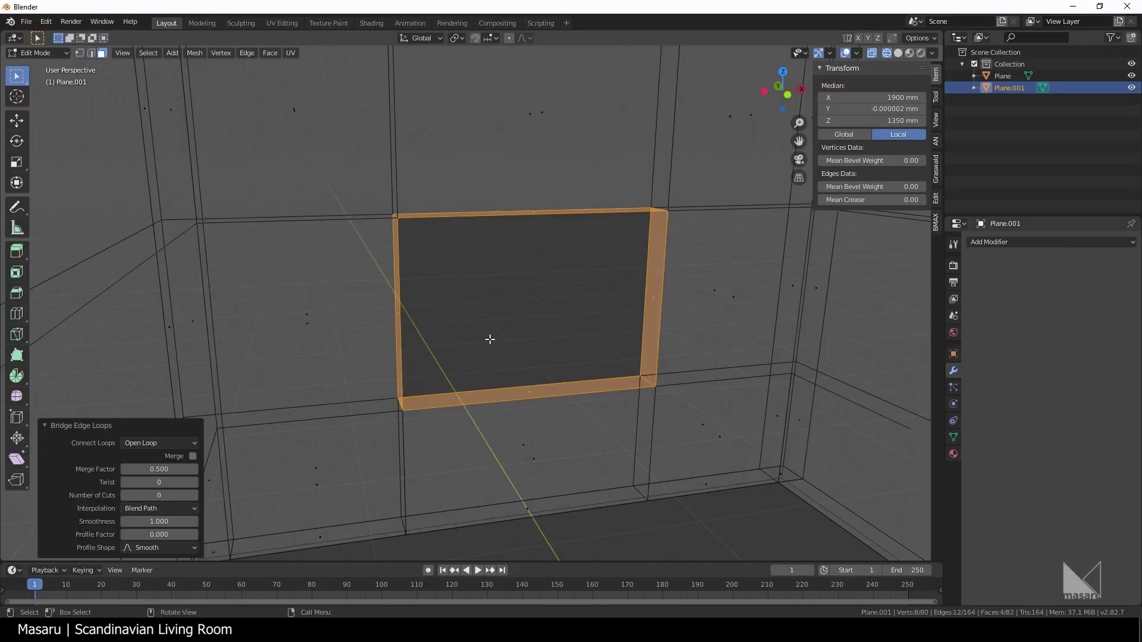
key("z")
left_click(566, 340)
mouse_move(561, 332)
middle_mouse_down()
mouse_move(538, 309)
mouse_move(440, 379)
mouse_move(481, 259)
middle_mouse_up()
key("alt+a")
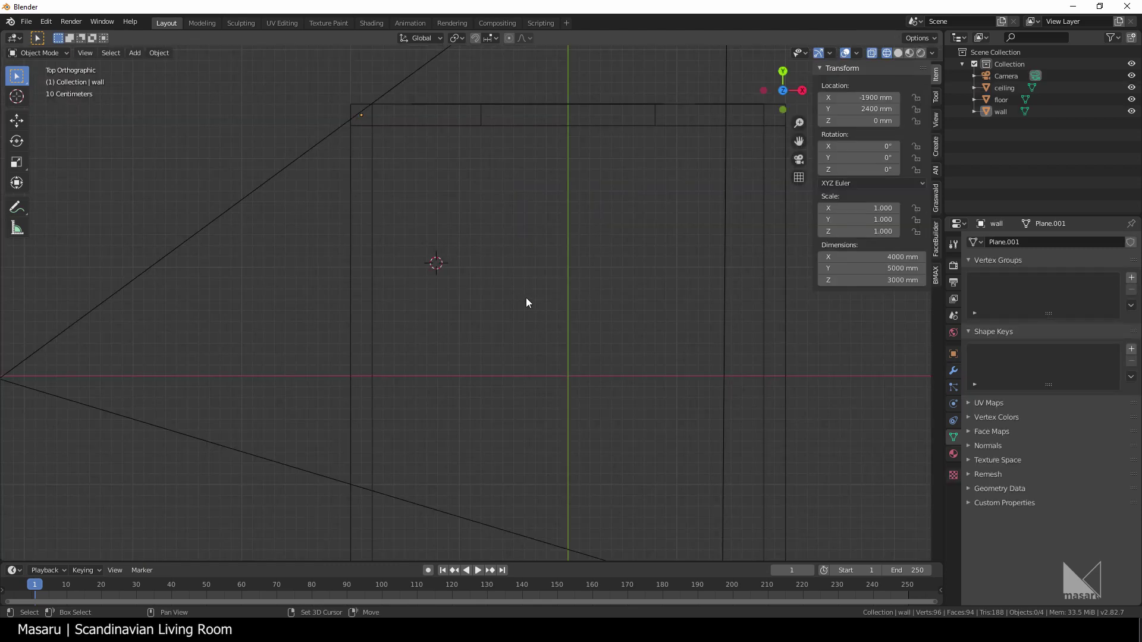
Add a cube inside the room near the side wall and set its dimensions to 900 × 2200 × 800 mm
key("shift+a")
mouse_move(445, 118)
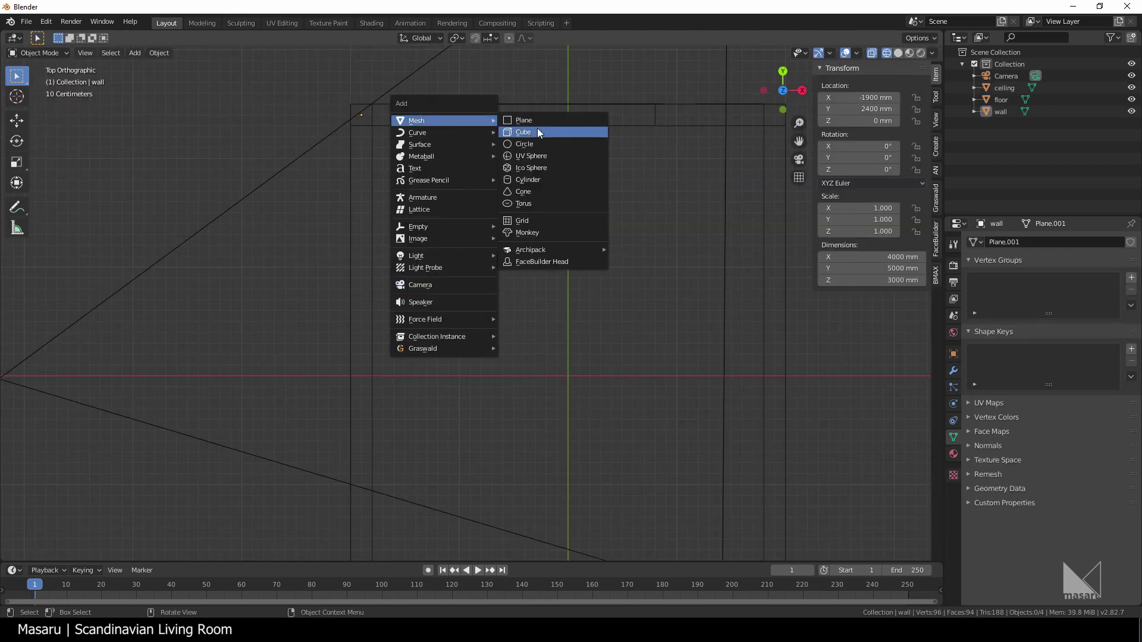
left_click(533, 132)
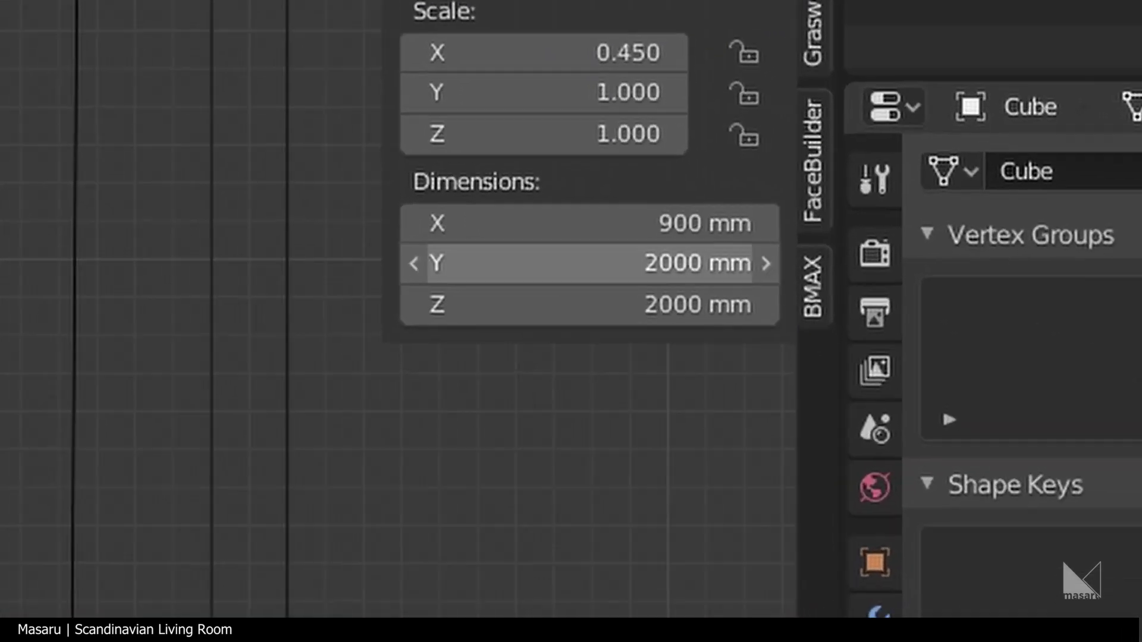
left_click(882, 270)
type("2200")
key("Return")
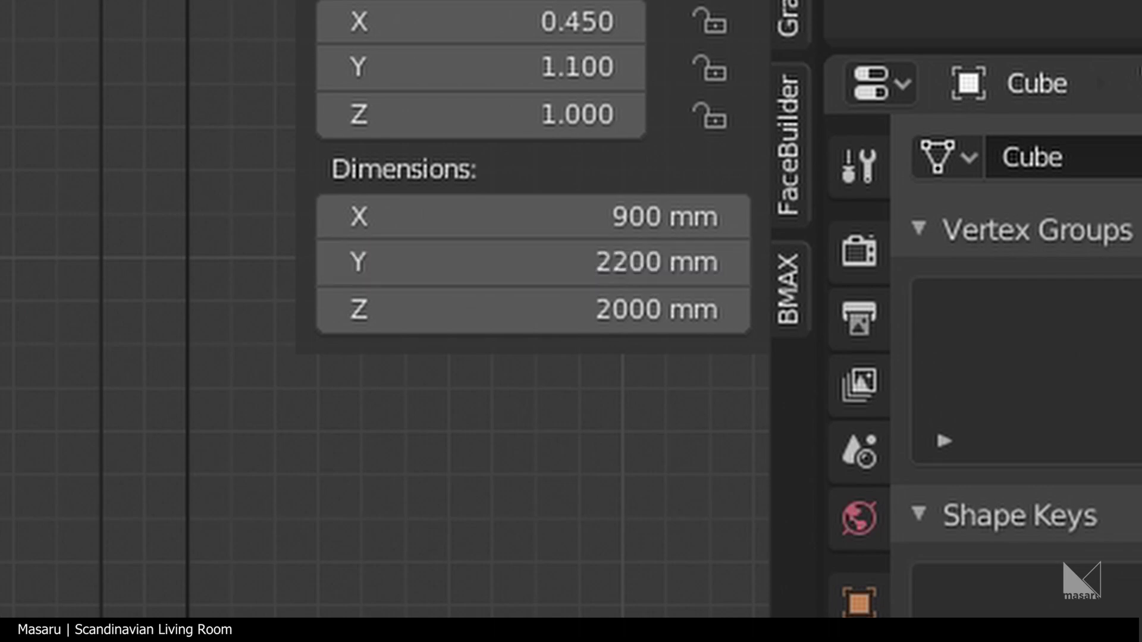
left_click(541, 327)
type("800")
key("Return")
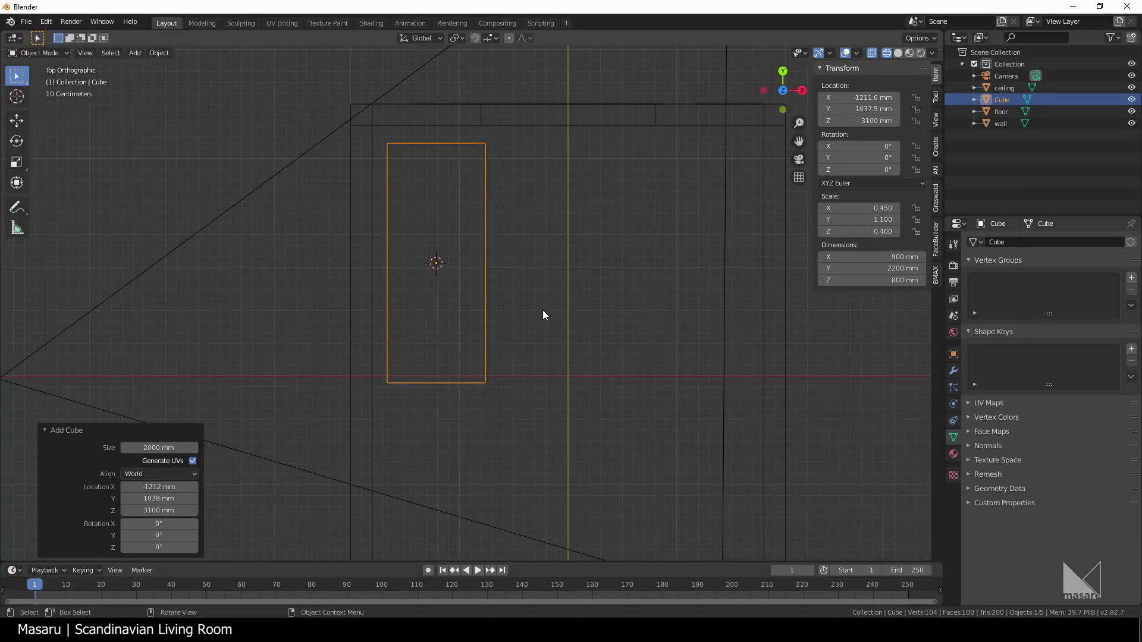
Scale a floor plane beside the sofa block to about 1518 × 2075 mm, and add a cylinder
middle_click_drag(542, 310, 483, 301)
key("s")
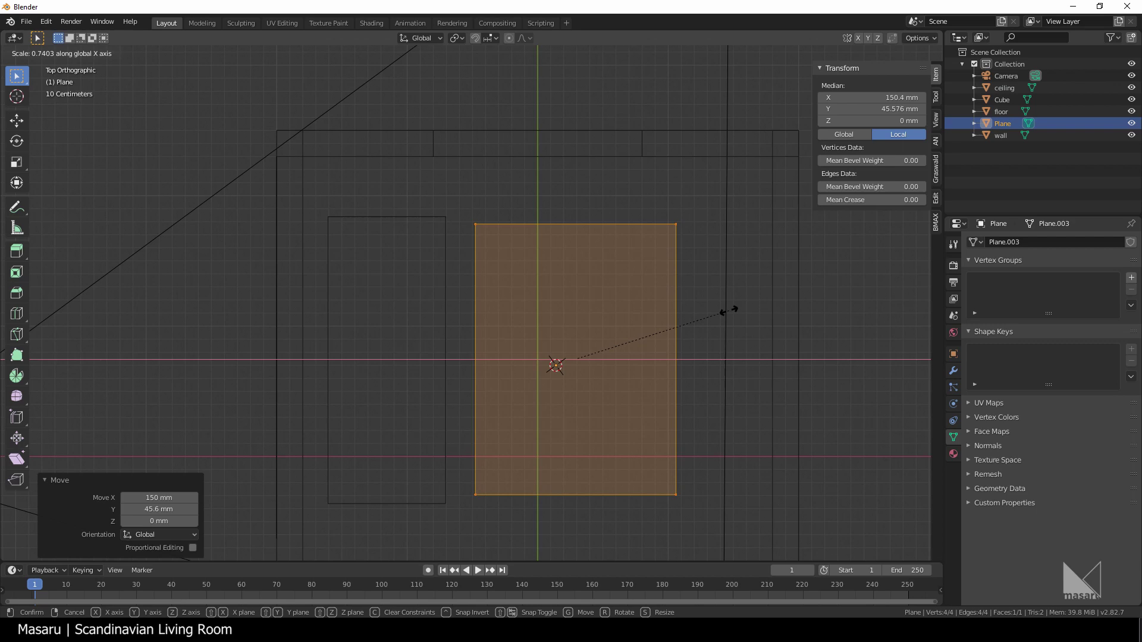
key("shift+a")
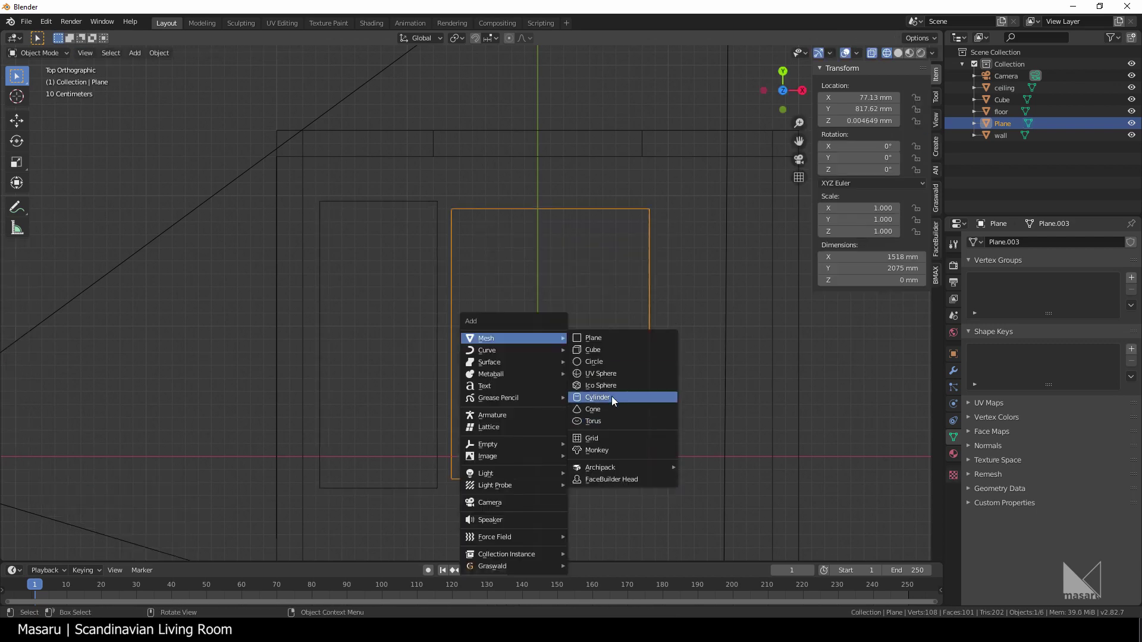
left_click(611, 396)
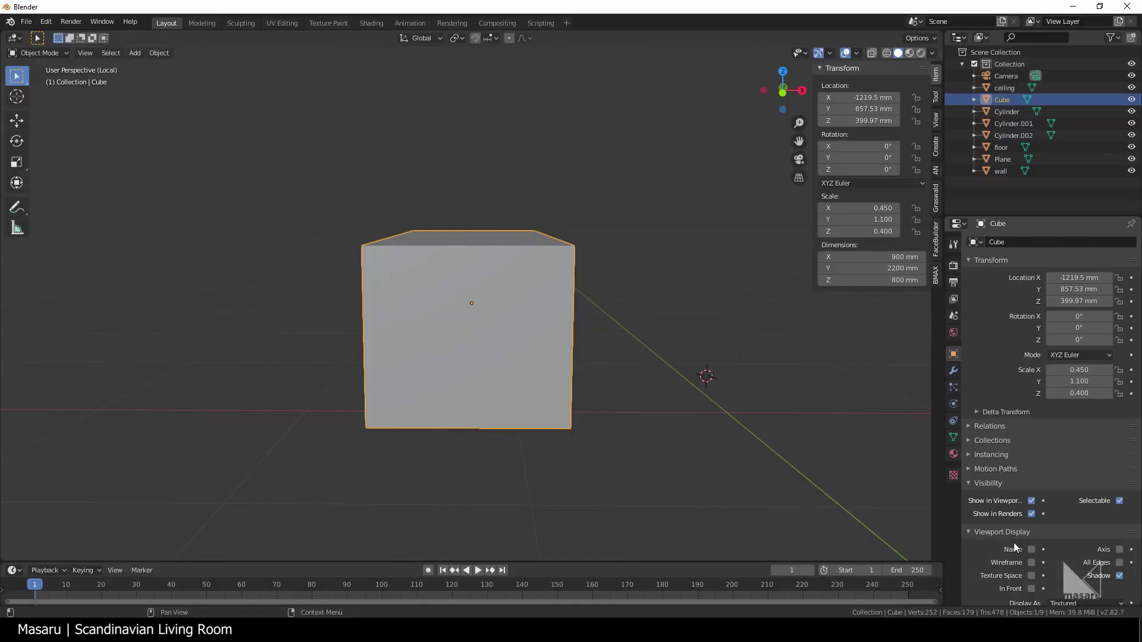
Set the sofa block's viewport display to Wire
left_click(1062, 553)
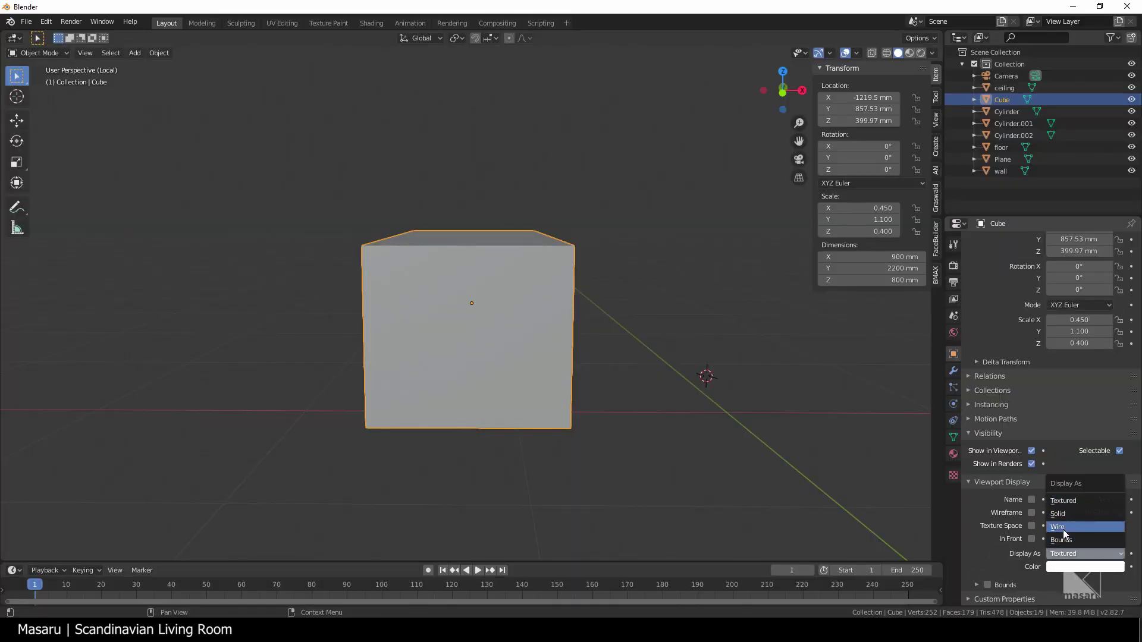
left_click(1062, 527)
left_click(693, 436)
Add a new 2000 mm cube in the top view, beside the wire sofa block
middle_click_drag(693, 436, 533, 325)
key("KP_7")
key("shift+a")
mouse_move(476, 255)
left_click(531, 266)
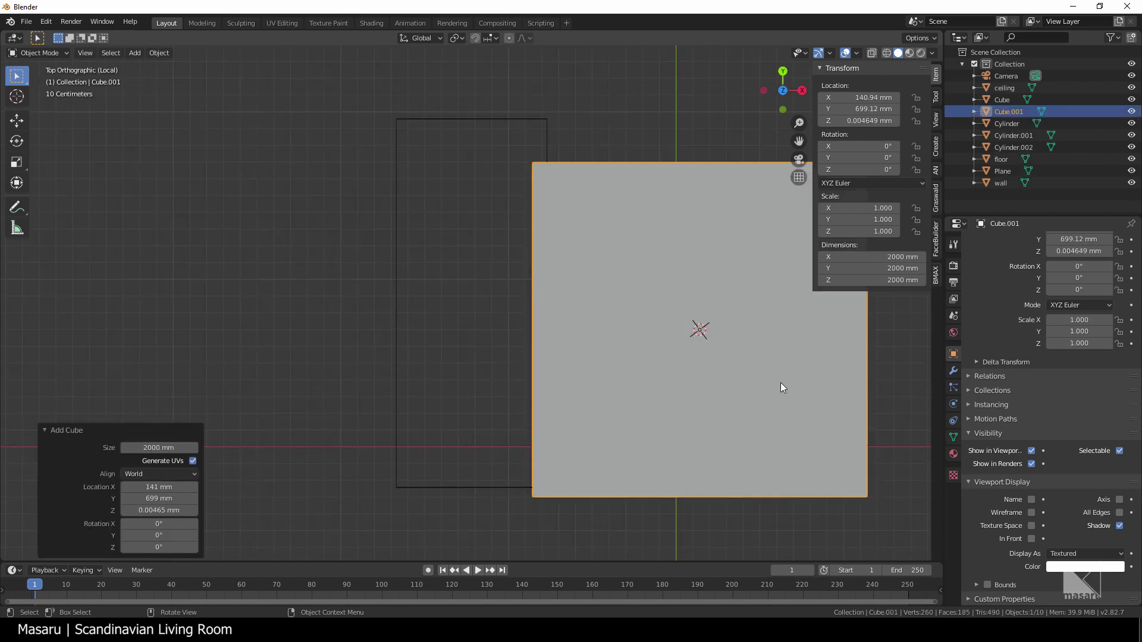
Move the new cube's mesh inside the wire sofa block and scale it by 0.375
middle_click_drag(780, 383, 675, 353)
key("KP_7")
key("Tab")
key("g")
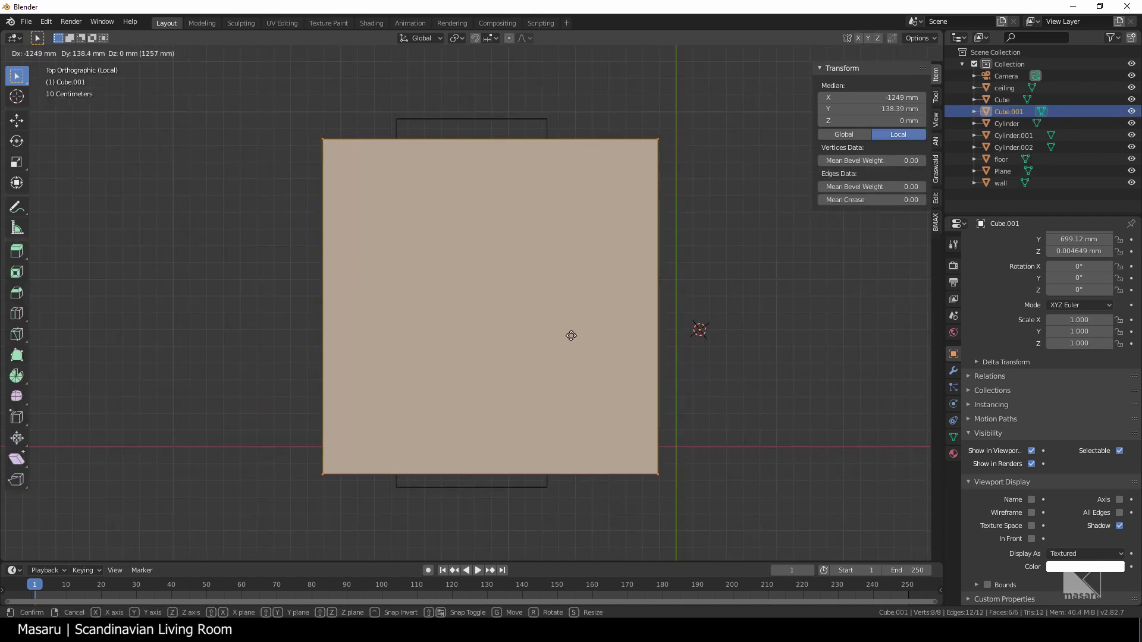
key("Return")
key("s")
left_click(613, 307)
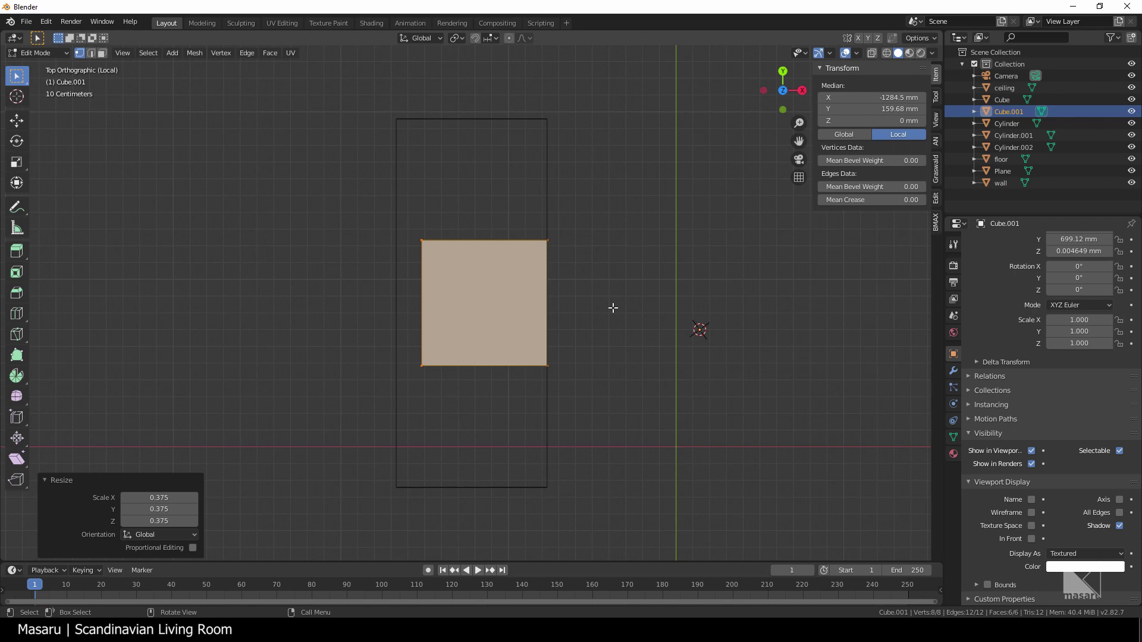
Resize the cube into a flat seat cushion of about 733 × 667 × 198 mm and show the view in wireframe
key("s")
left_click(599, 286)
mouse_move(513, 208)
left_mouse_down()
mouse_move(585, 375)
mouse_move(625, 390)
left_mouse_up()
key("shift+z")
Place a linked duplicate of the seat cushion 674 mm along the Y axis
key("g")
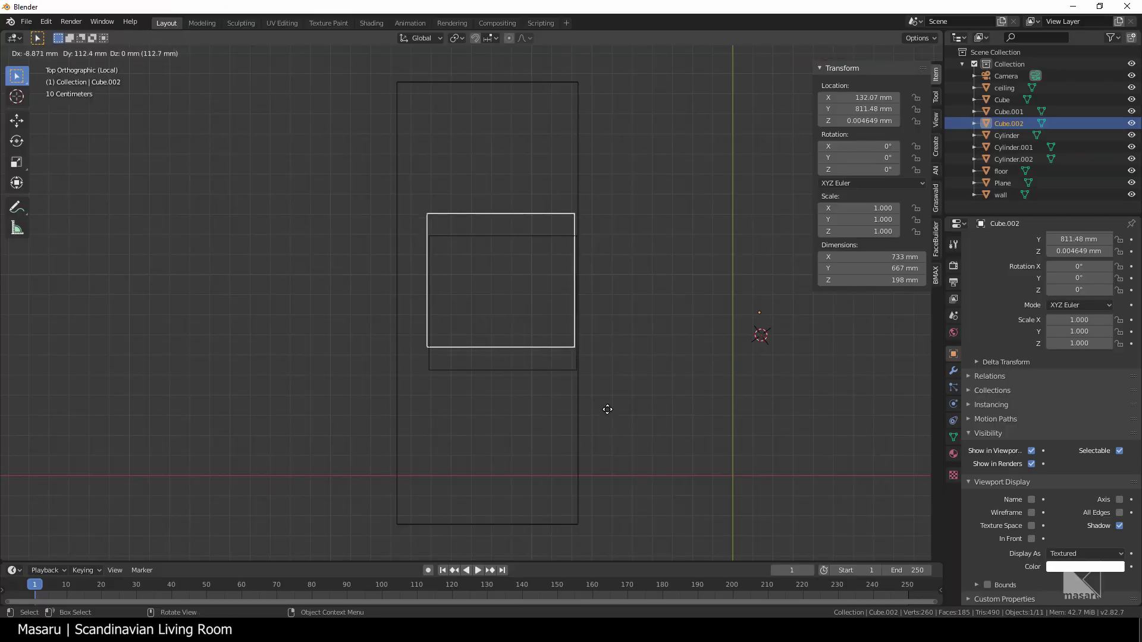
right_click(609, 353)
key("alt+d")
key("y")
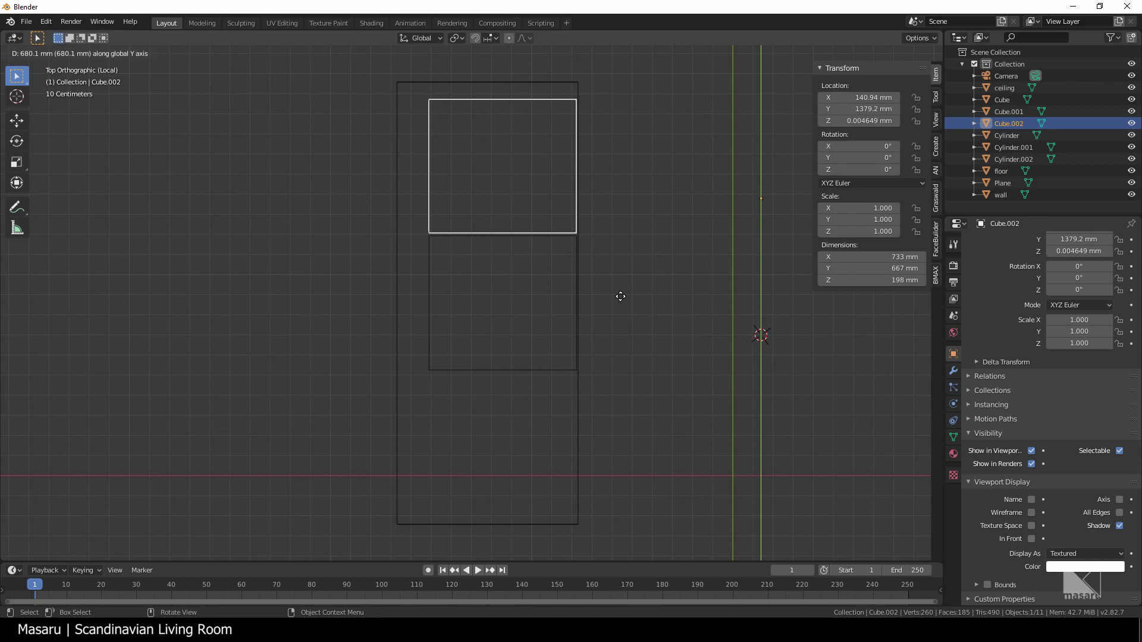
left_click(621, 297)
Place another linked duplicate of the cushion about -1351 mm along Y, at the opposite end of the sofa block
key("alt+d")
key("y")
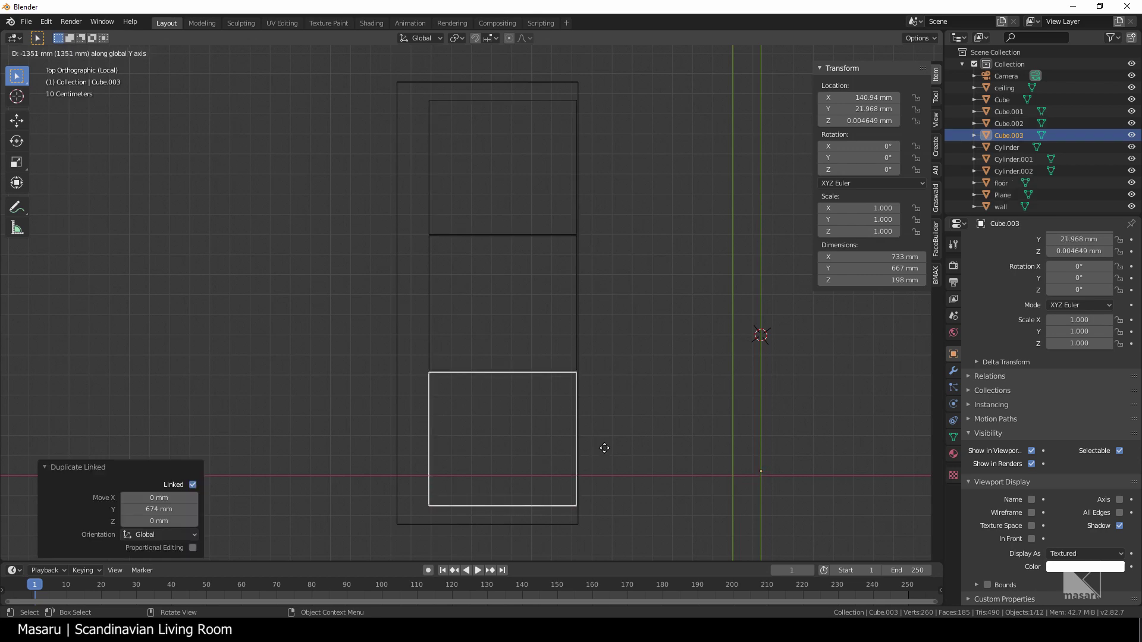
left_click(604, 448)
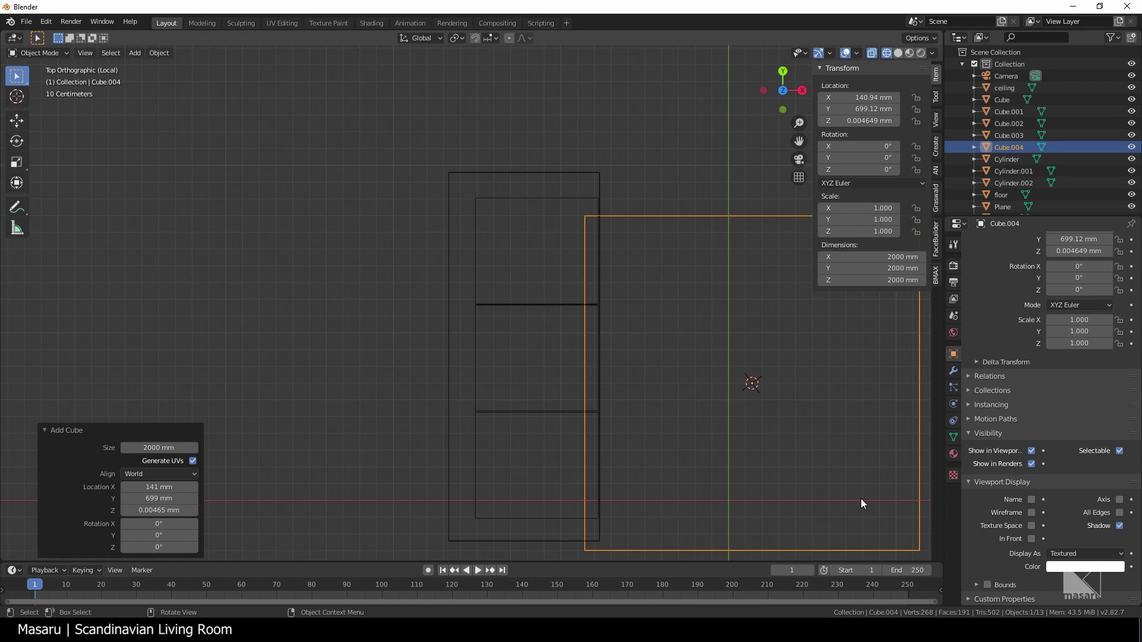
Scale the new cube's mesh to about 142 mm and fit it into the sofa outline's front corner at the +Y end
key("Tab")
key("s")
left_click(797, 429)
key("g")
left_click(617, 272)
key("s")
left_click(602, 253)
key("g")
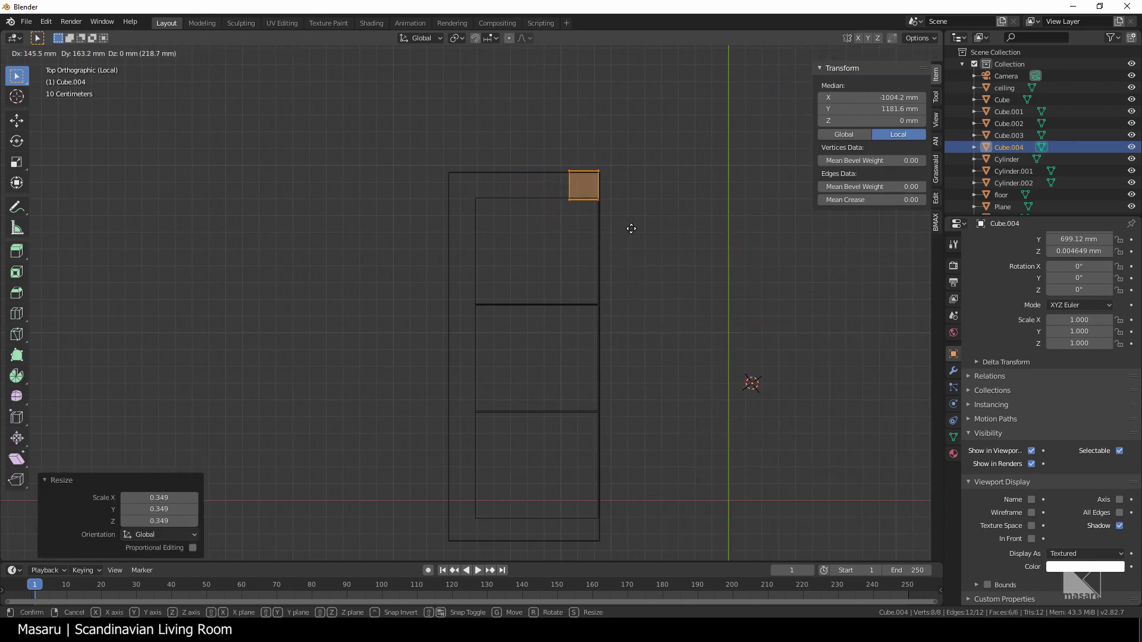
left_click(631, 229)
Stretch the block along X to the seat cushion's rear edge and extend its outer vertices to the back corner, forming a mitre
left_click_drag(543, 160, 583, 220)
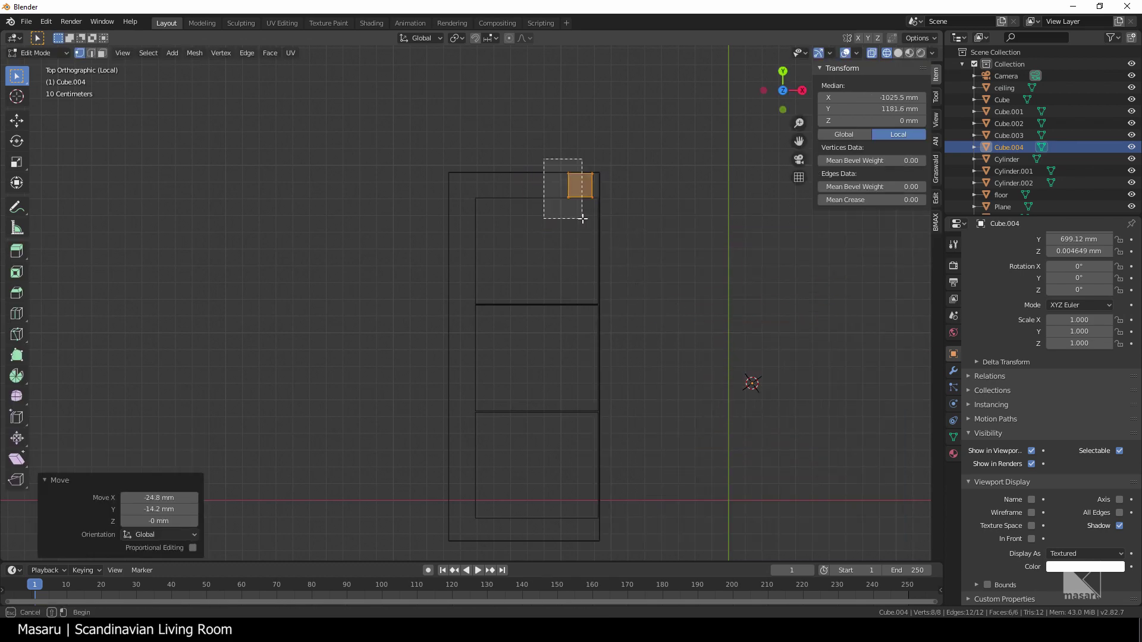
key("g")
key("x")
left_click(487, 219)
left_click_drag(446, 146, 501, 179)
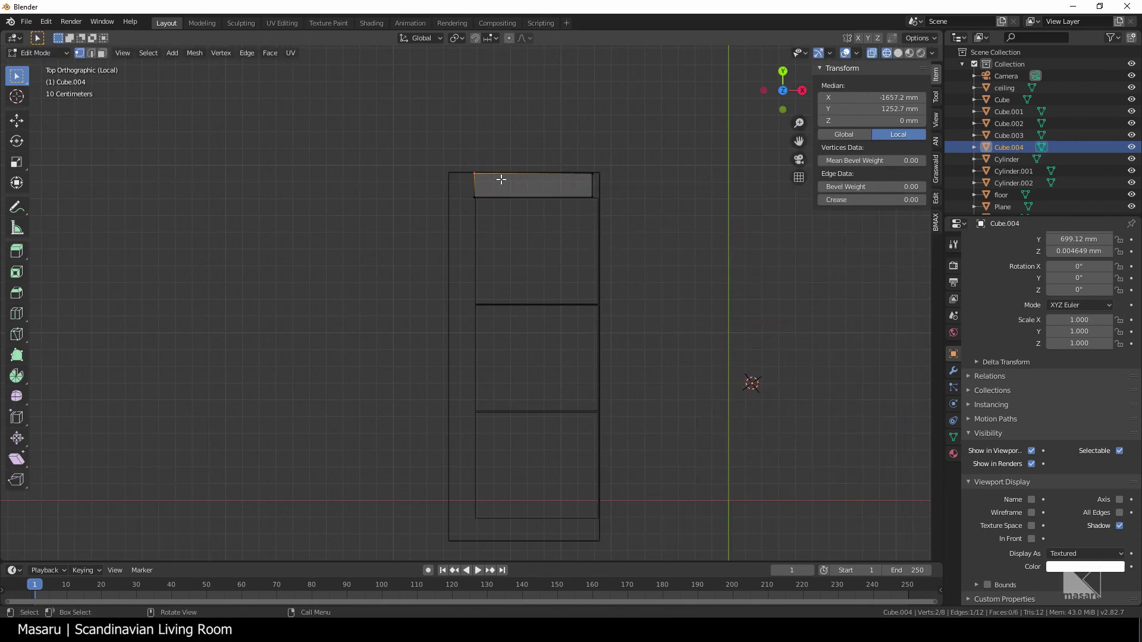
key("g")
key("x")
left_click(488, 180)
Extrude the mitred end face and straighten it along the sofa's back, shifting its end about -770 mm along Y
left_click_drag(421, 146, 510, 263)
key("e")
left_click(507, 270)
left_click(485, 318)
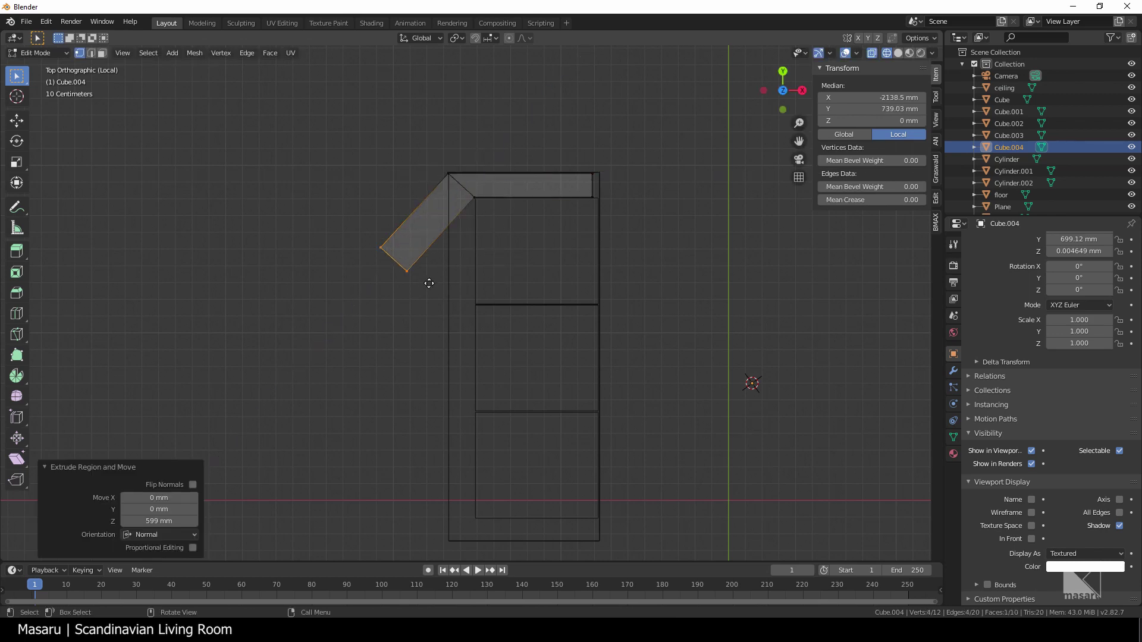
key("g")
key("x")
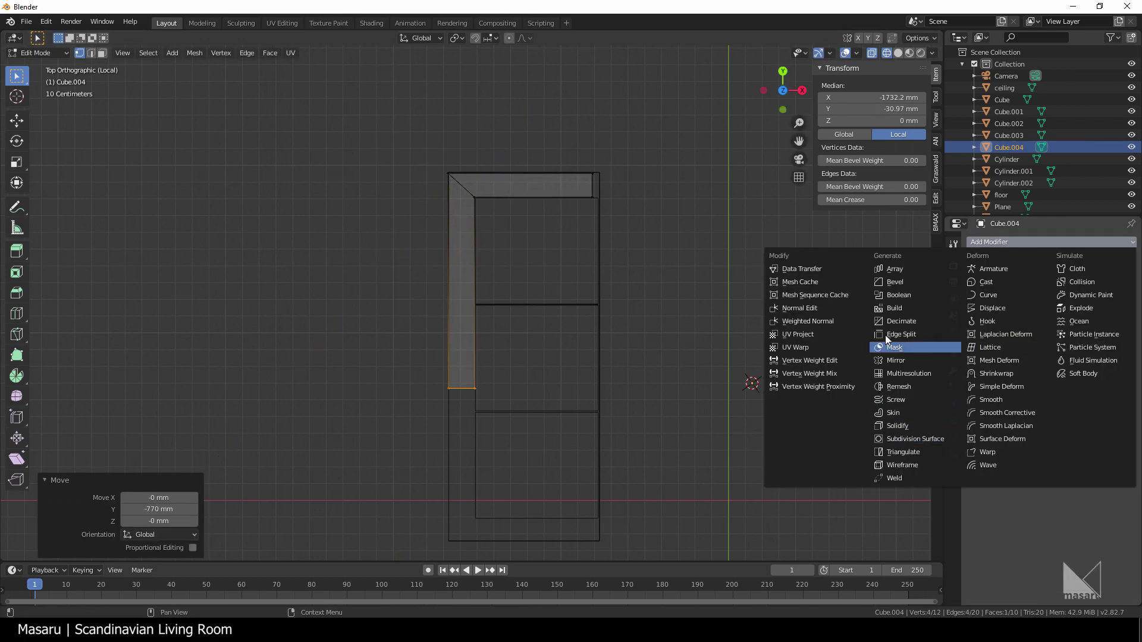
Add a Mirror modifier to the arm-and-back frame on Y only, with Cube as mirror object and Y bisect enabled
left_click(881, 362)
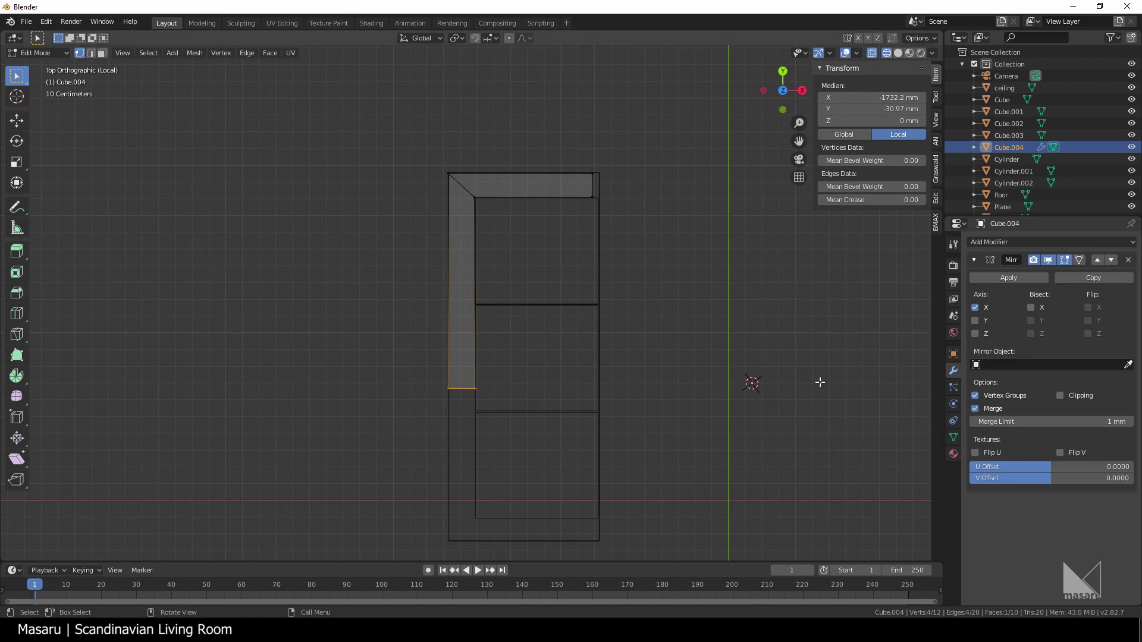
left_click(975, 322)
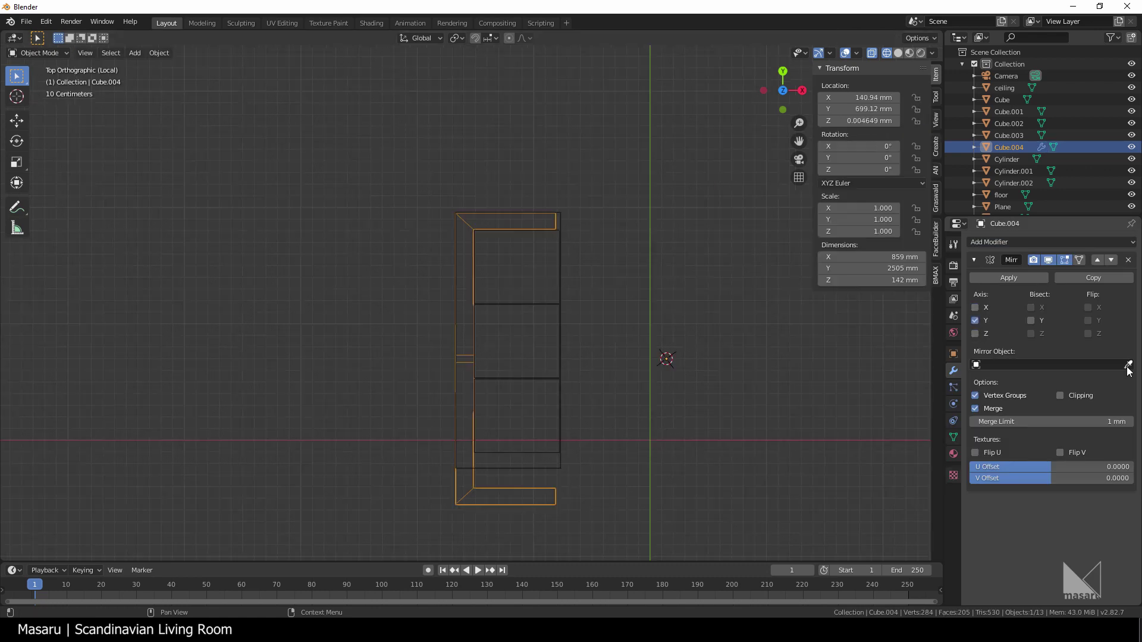
left_click(1127, 365)
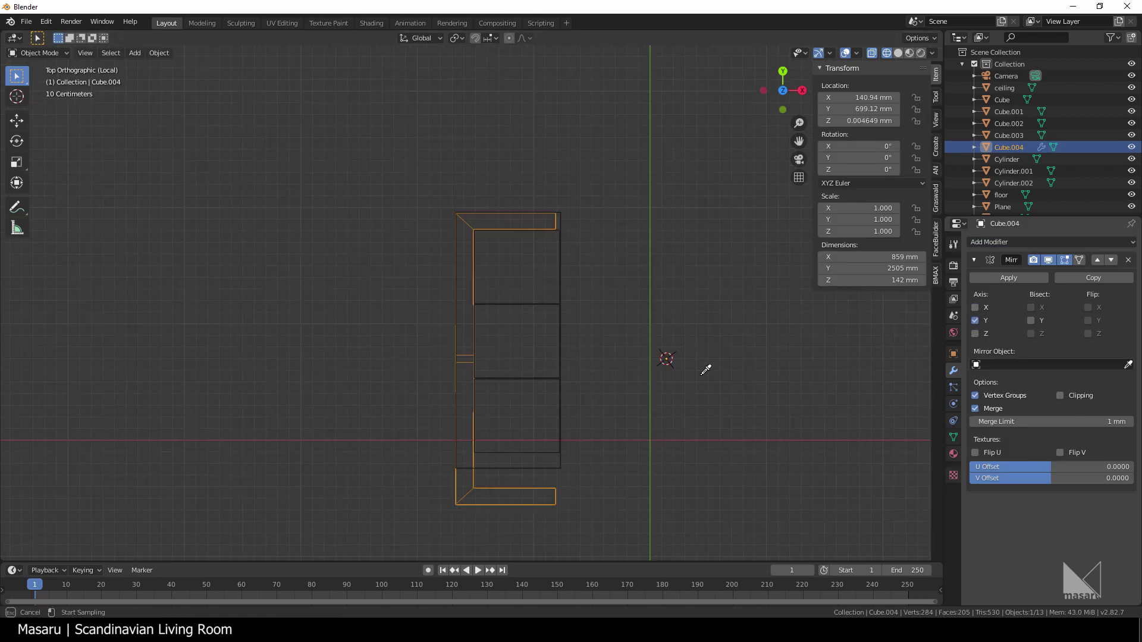
left_click(565, 344)
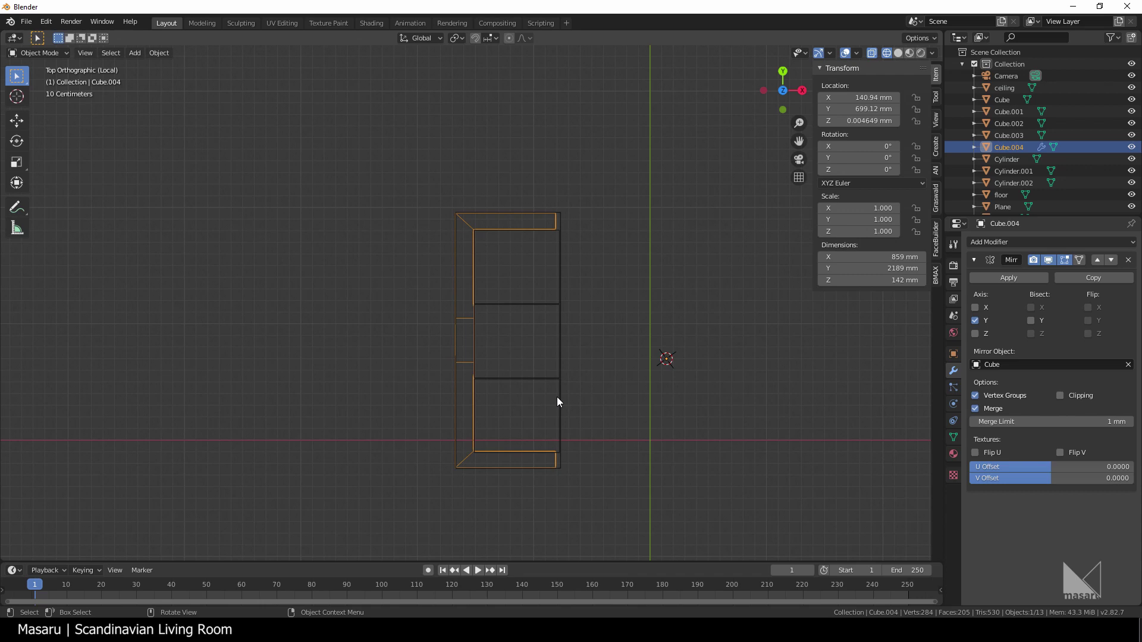
left_click(1031, 321)
Raise the frame's upper vertices in front view to the full height of the wire sofa block
key("Tab")
key("KP_1")
key("g")
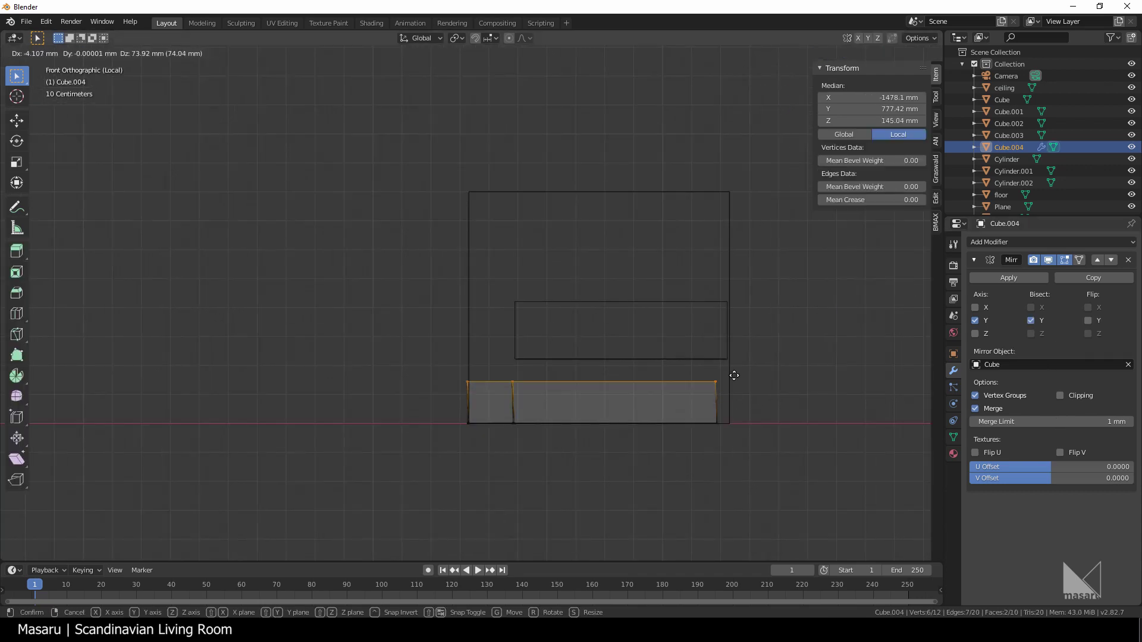
left_click(729, 199)
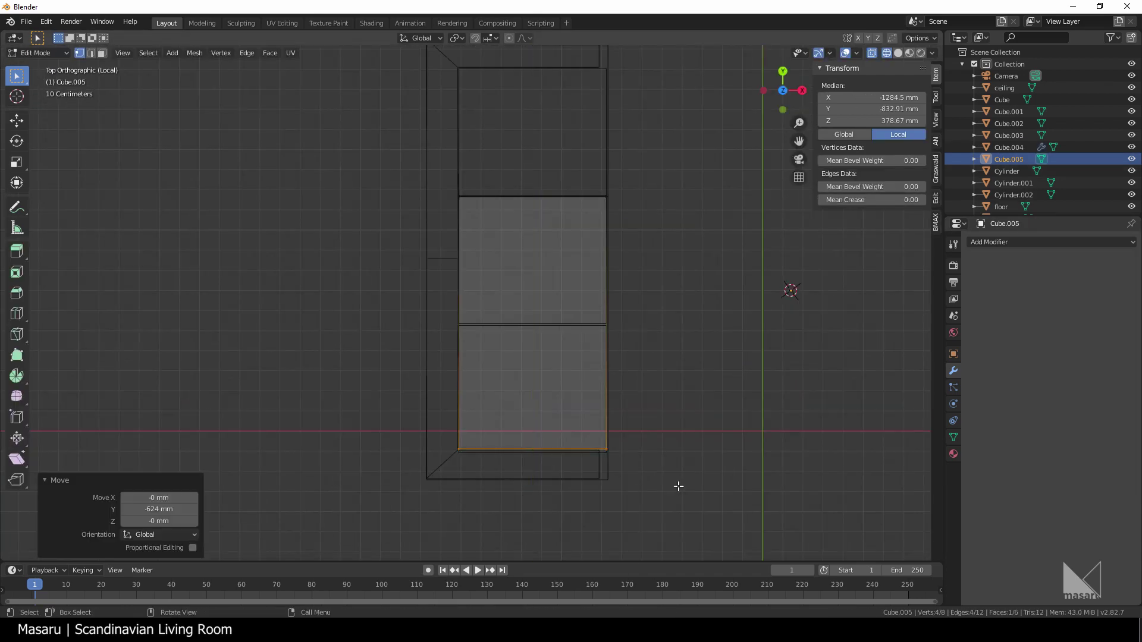
Extend the sofa base's +Y end about 642 mm along Y so that it spans all three seat cushions
left_click_drag(421, 178, 618, 247)
middle_click_drag(621, 242, 619, 355, "shift")
key("g")
key("y")
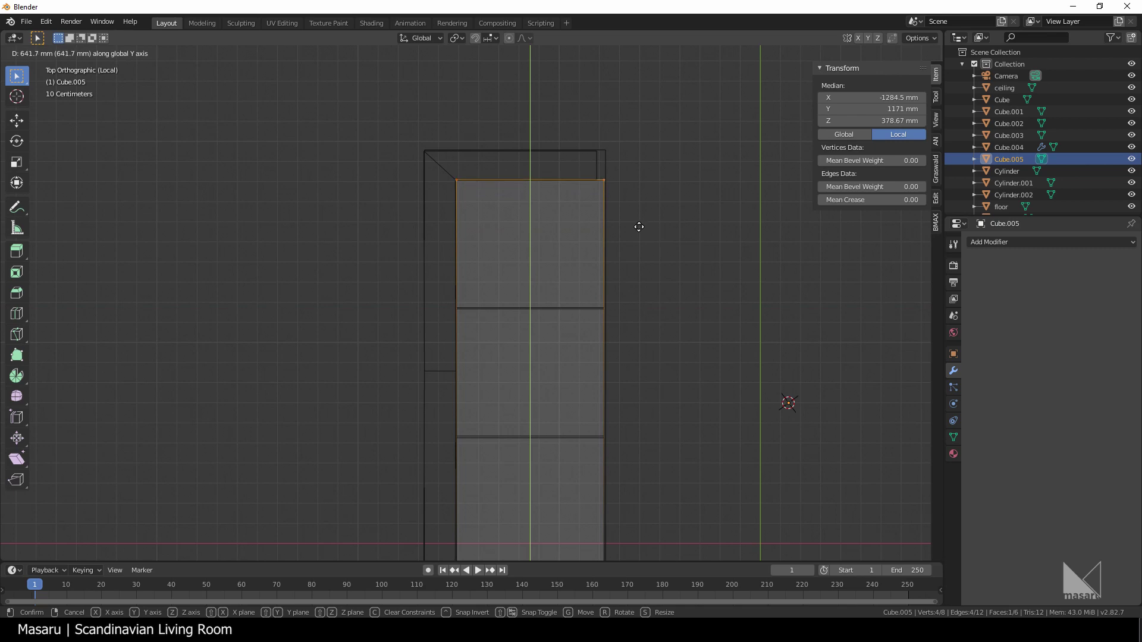
left_click(589, 301)
key("Tab")
middle_click_drag(589, 300, 576, 329)
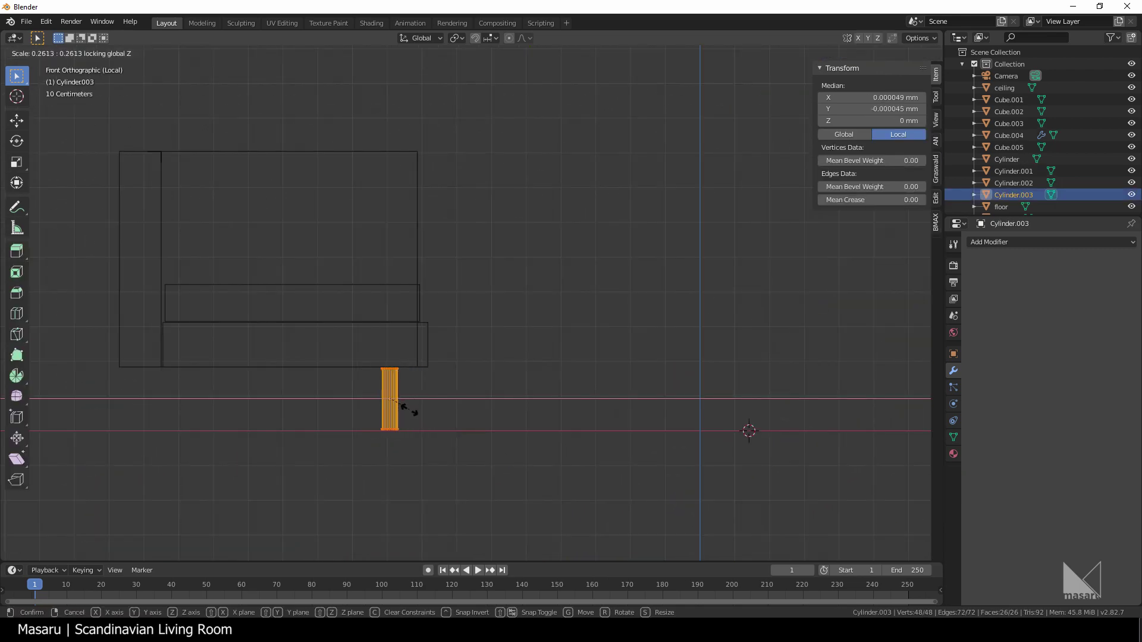
Scale the cylinder into a slim leg about 53 mm wide and 174 mm tall, tapering its lower end
left_click(411, 411)
left_click_drag(360, 420, 452, 455)
key("s")
left_click(461, 434)
key("Tab")
Move the leg 21.3 mm along X and 1089 mm along Y to the sofa's front corner in top view
key("KP_7")
scroll(461, 430, "down", 4)
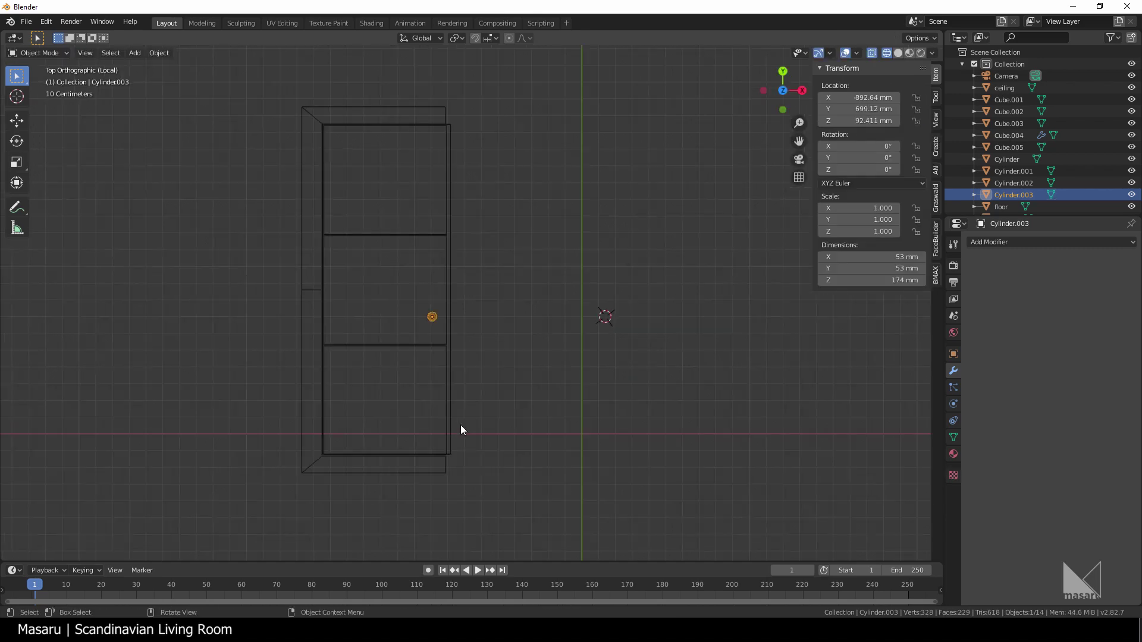
middle_click_drag(461, 425, 529, 494, "shift")
key("g")
left_click(608, 239)
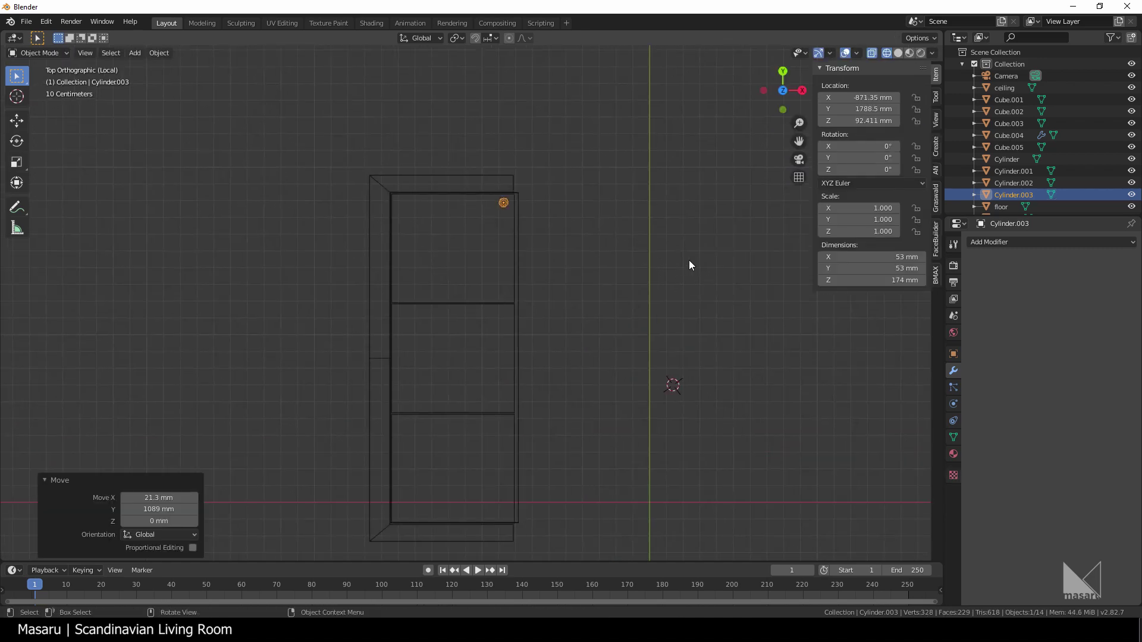
Place a linked duplicate of the leg at the rear corner, and linked duplicates of both legs at the sofa's opposite end
key("alt+d")
key("x")
left_click(533, 270)
left_click(503, 202, "shift")
middle_click_drag(571, 295, 569, 287, "shift")
key("alt+d")
key("y")
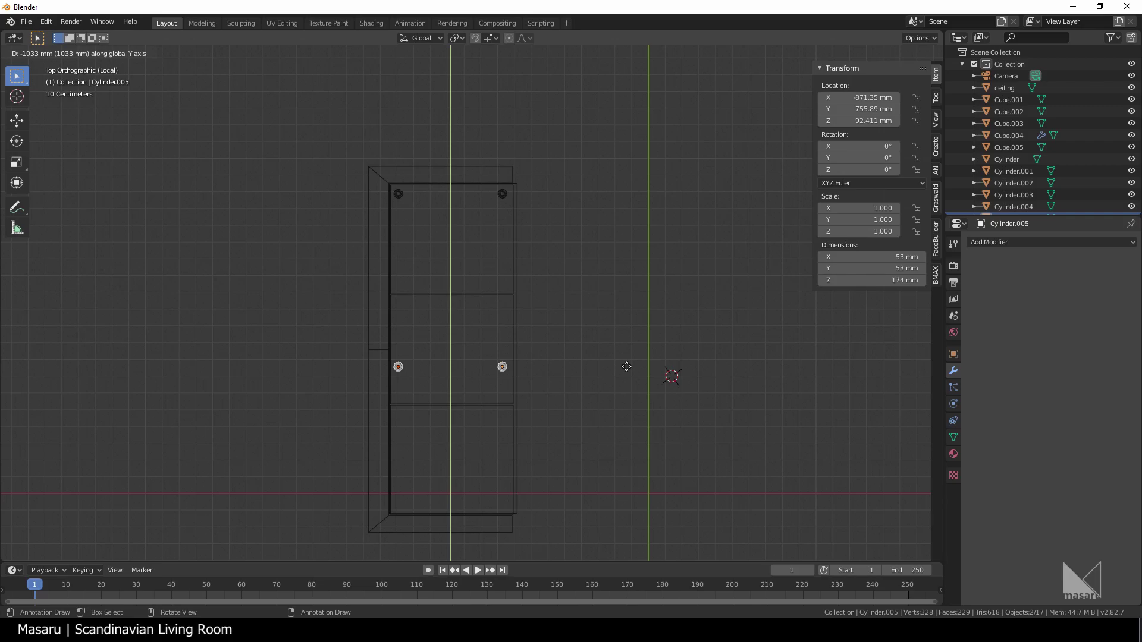
left_click(535, 507)
Return to solid shading, add a level-2 Subdivision Surface modifier to the middle seat cushion and shade it smooth
key("shift+z")
mouse_move(484, 459)
middle_mouse_down()
mouse_move(517, 418)
mouse_move(405, 380)
mouse_move(525, 398)
mouse_move(430, 409)
mouse_move(526, 454)
mouse_move(609, 413)
middle_mouse_up()
left_click(518, 418)
scroll(525, 398, "up", 4)
left_click(525, 398)
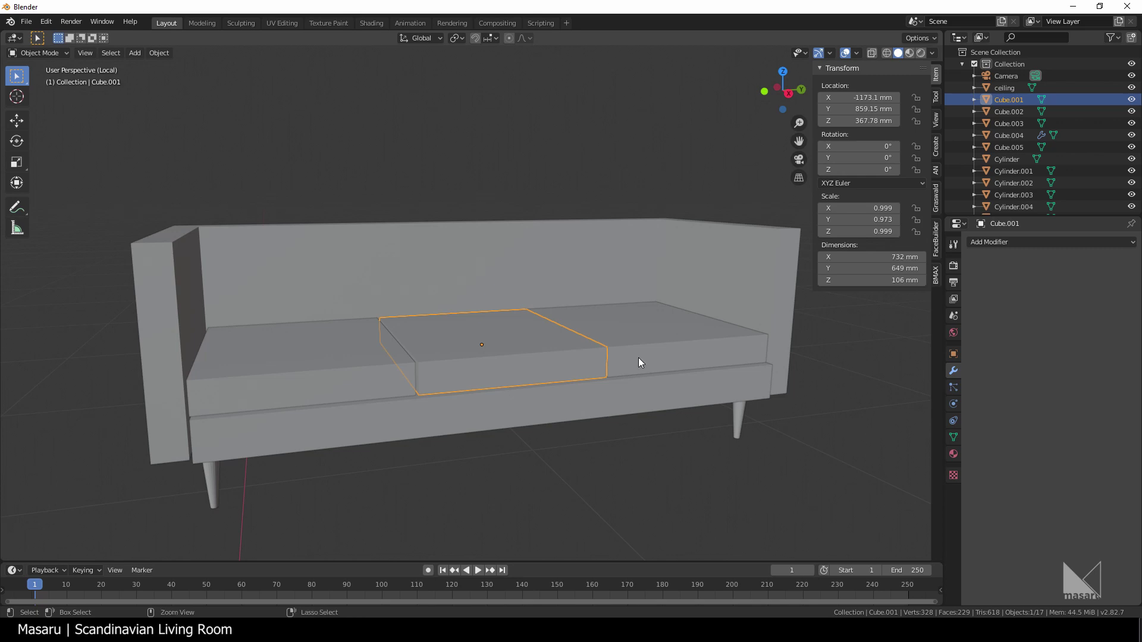
key("ctrl+2")
scroll(482, 357, "up", 2)
middle_click_drag(431, 356, 452, 323)
right_click(480, 356)
left_click(479, 329)
Add level-2 Subdivision Surface modifiers to the two outer seat cushions
left_click(334, 342)
key("ctrl+2")
left_click(721, 417)
key("ctrl+2")
Add loop cuts close to the middle cushion's edges to square up its subdivided shape
left_click(502, 373)
middle_click_drag(501, 373, 380, 428)
key("Tab")
left_click(360, 308)
left_click(359, 292)
key("ctrl+r")
left_click(358, 302)
left_click(358, 317)
key("ctrl+r")
left_click(484, 503)
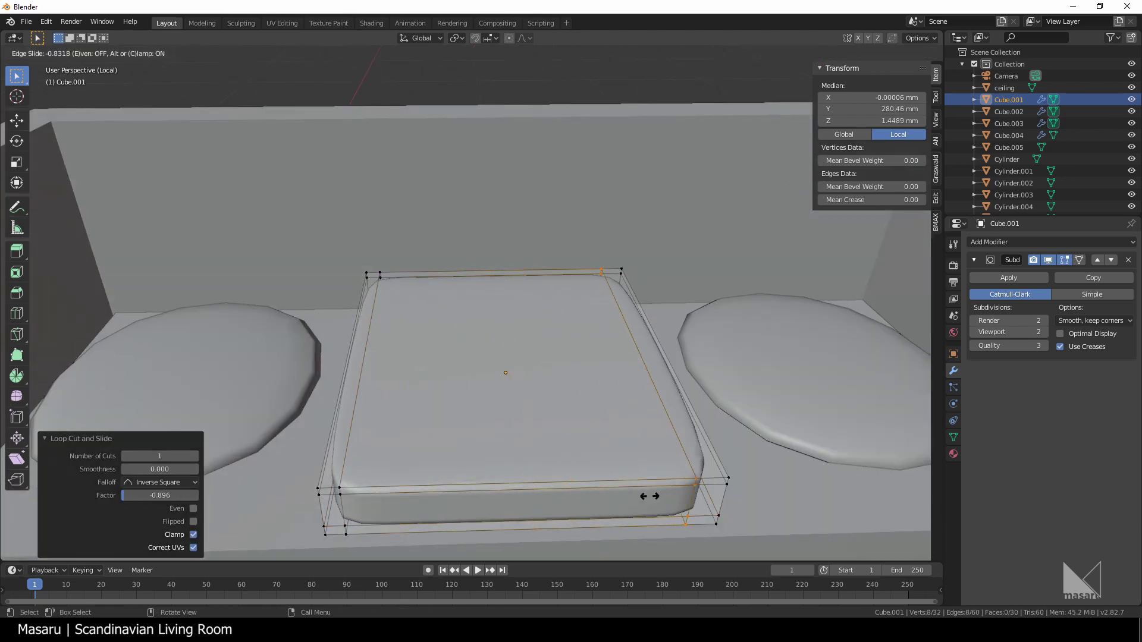
left_click(305, 506)
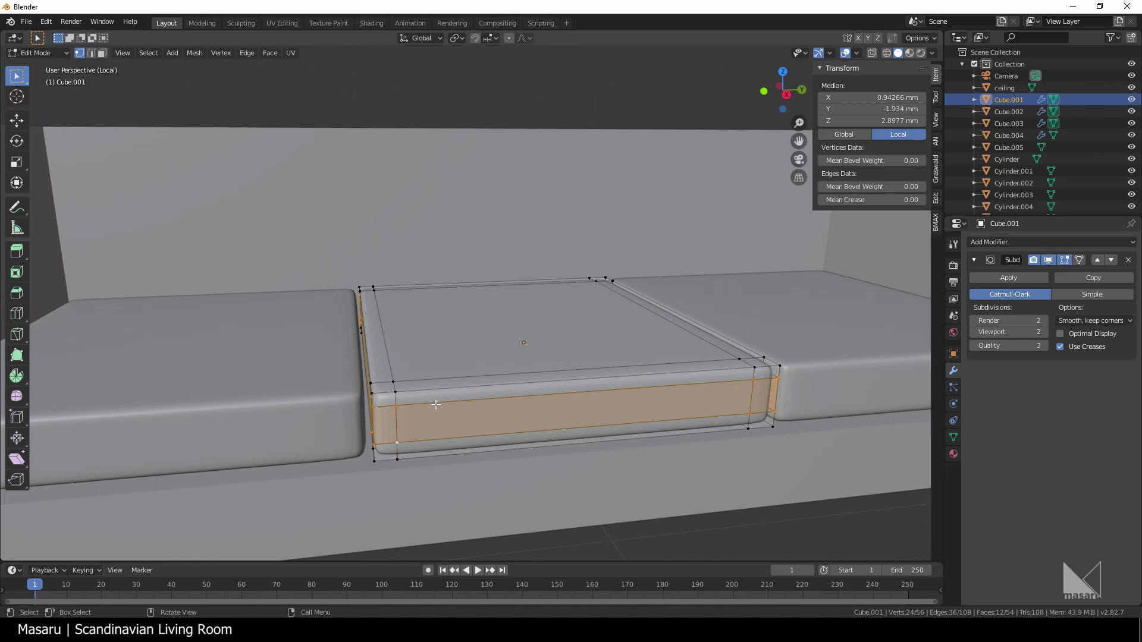
Scale the cushion's side face ring outward in X and Y only, so that its sides bulge
key("s")
key("shift+z")
left_click(653, 475)
key("Tab")
mouse_move(653, 476)
middle_mouse_down()
mouse_move(623, 476)
mouse_move(643, 472)
mouse_move(638, 458)
middle_mouse_up()
Raise the cushion's upper faces about 14 mm along Z in side view and add evenly spaced loop cuts across its width
key("KP_3")
key("g")
key("z")
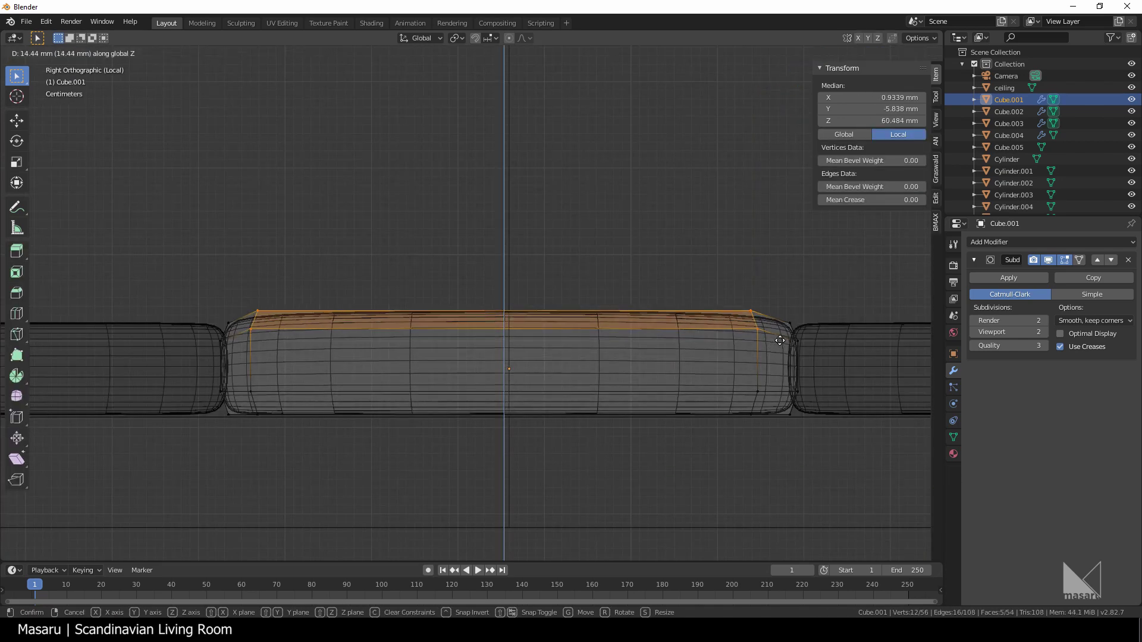
left_click(783, 338)
scroll(556, 334, "up", 1)
left_click(556, 333)
right_click(556, 333)
Raise the three central loops of the cushion's top 6.19 mm along Z in side view to start a dome
left_click_drag(347, 294, 663, 363)
key("g")
key("z")
left_click(663, 357)
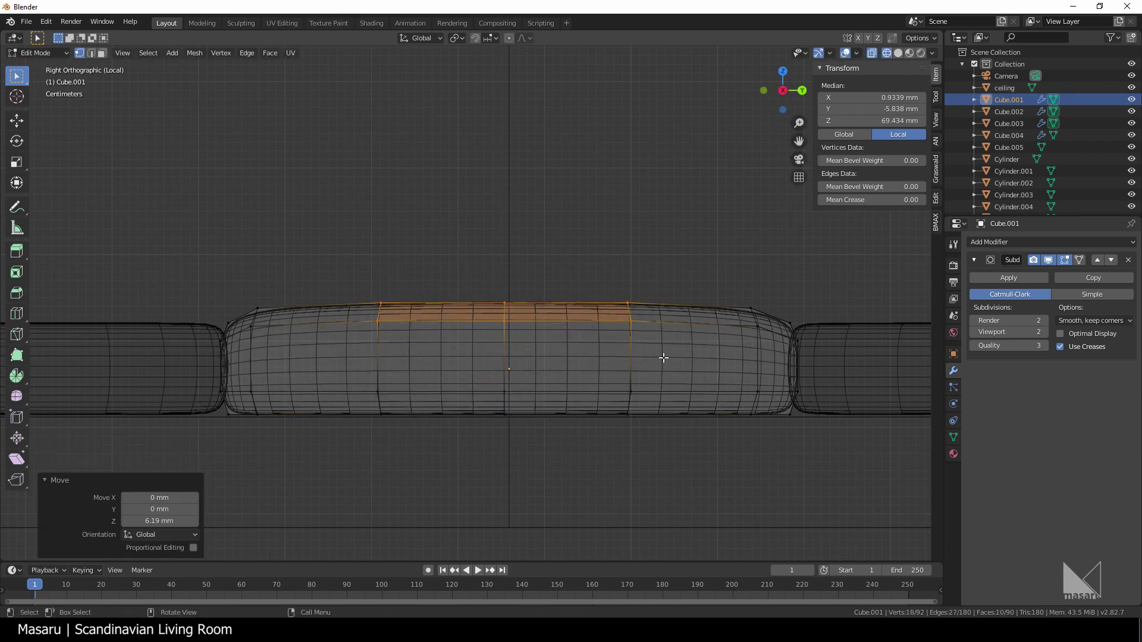
left_click_drag(556, 342, 444, 299)
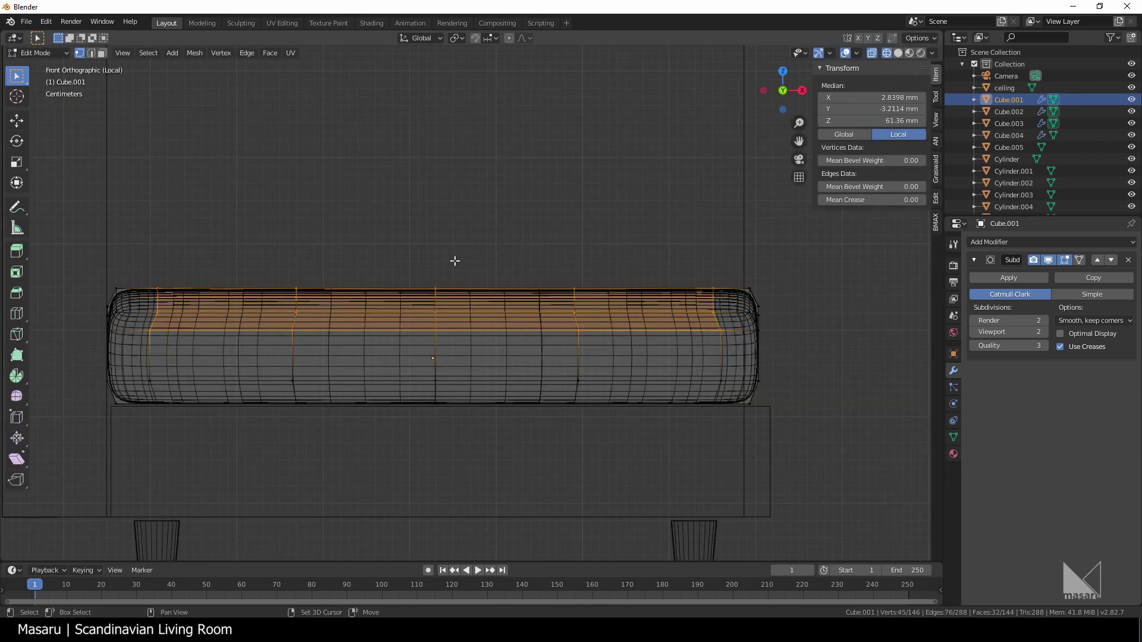
Dome the cushion's top in front view by raising successively narrower groups of loops along Z, the middle group about 5 mm
key("g")
key("z")
left_click(238, 262)
left_click_drag(250, 261, 597, 328)
key("g")
key("z")
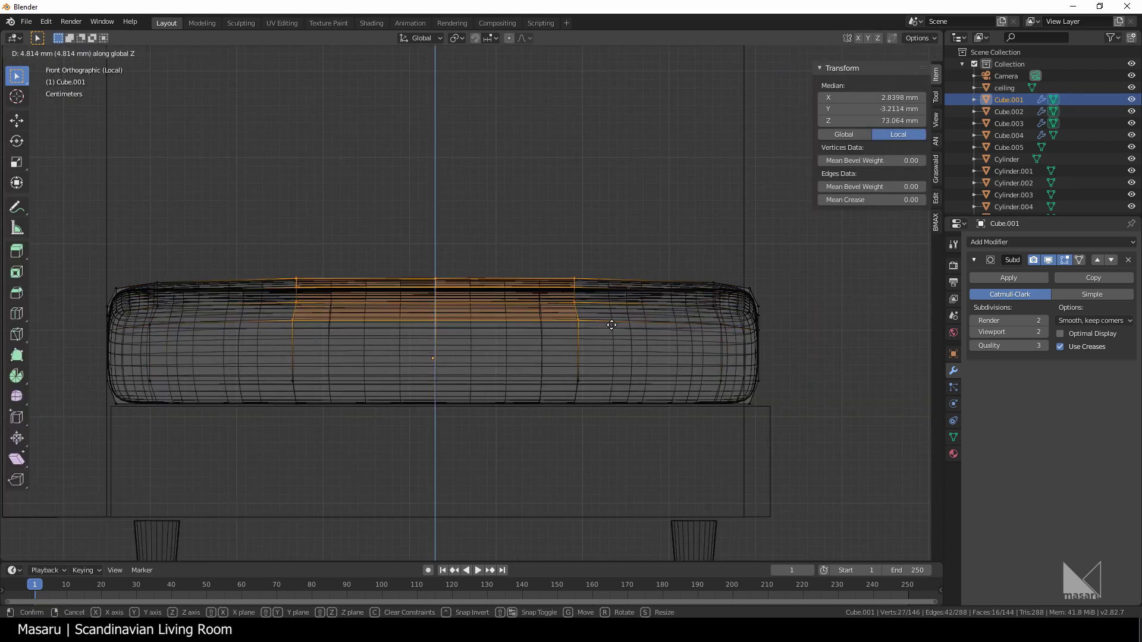
left_click(597, 323)
left_click_drag(405, 259, 458, 334)
key("g")
key("z")
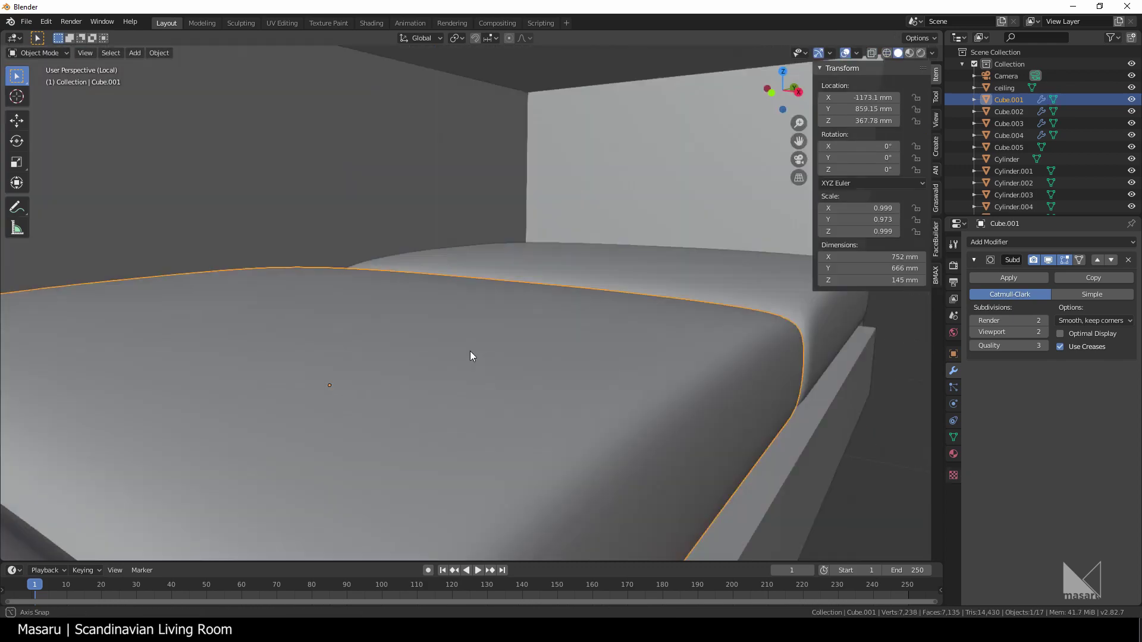
middle_click_drag(471, 354, 370, 347)
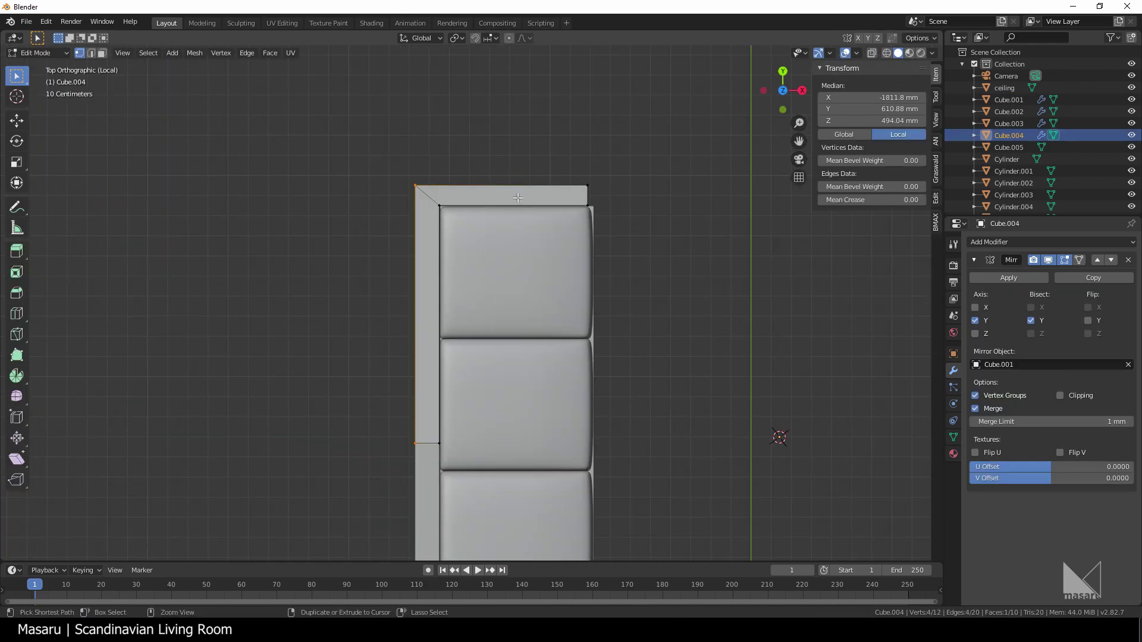
Refine the arm-and-back frame with supporting edge loops, and shift part of the armrest's front edge 14.4 mm along X
key("s")
left_click(674, 220)
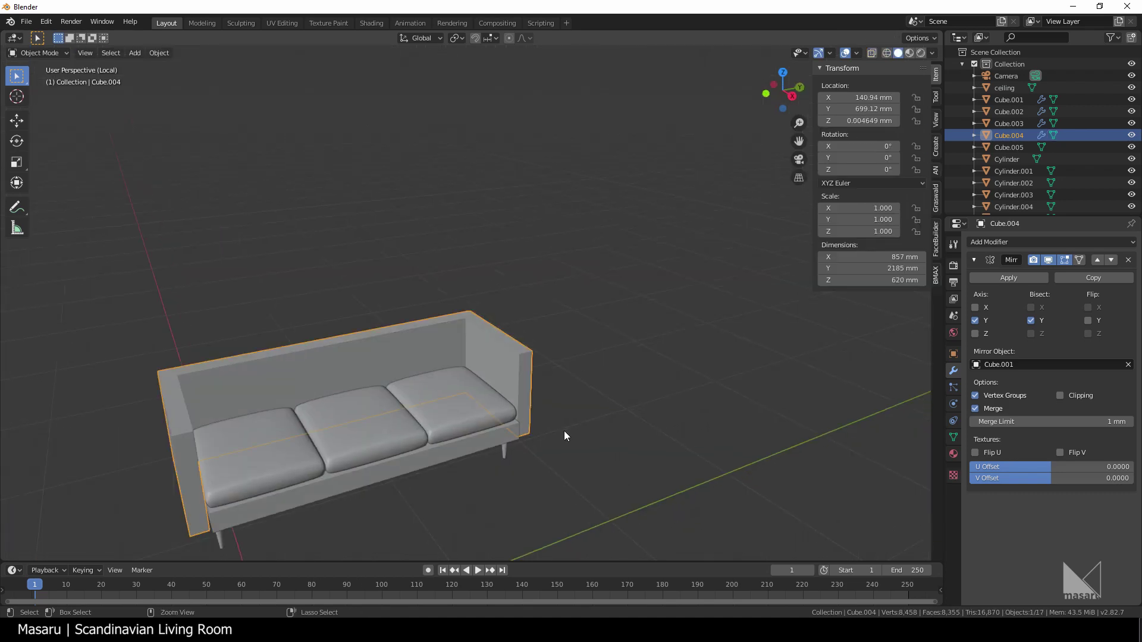
middle_click_drag(565, 433, 581, 398)
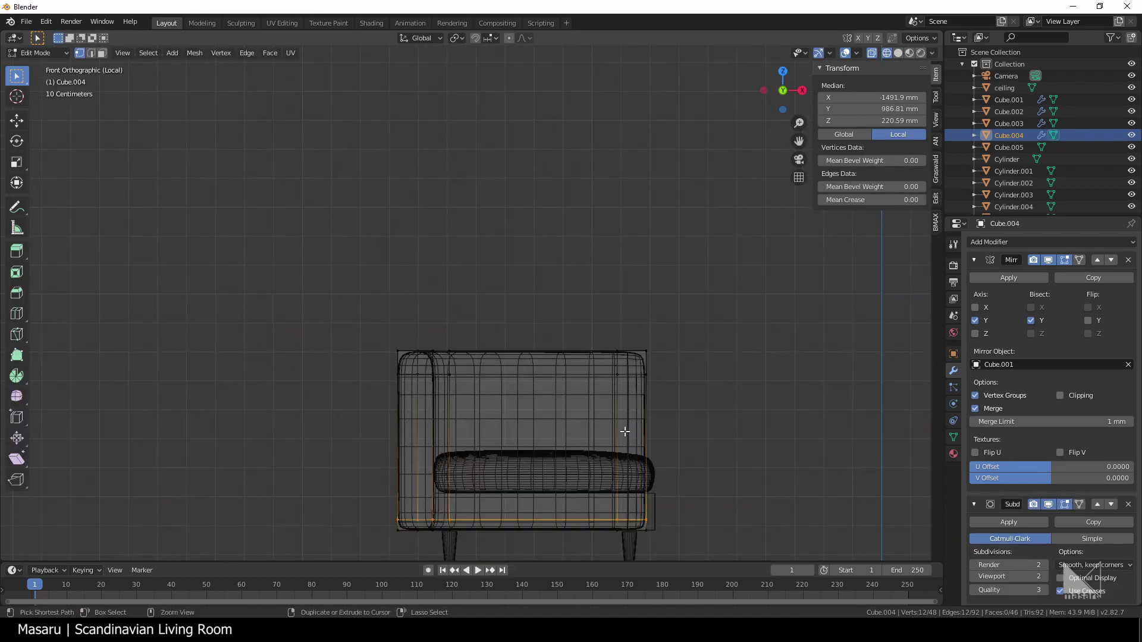
left_click(619, 434)
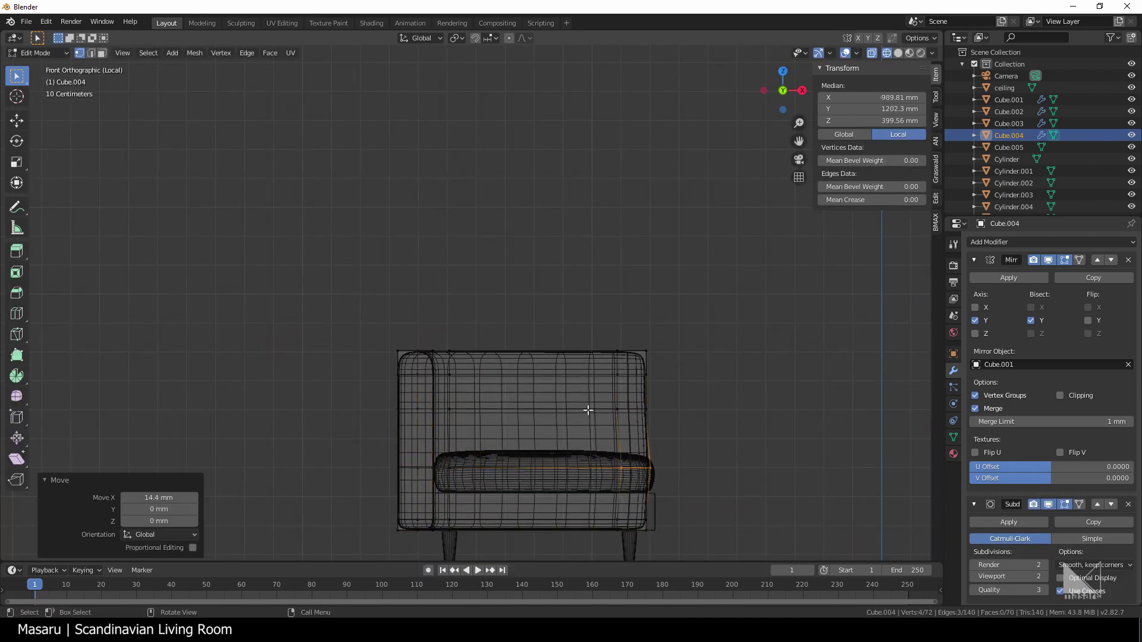
left_click(668, 415)
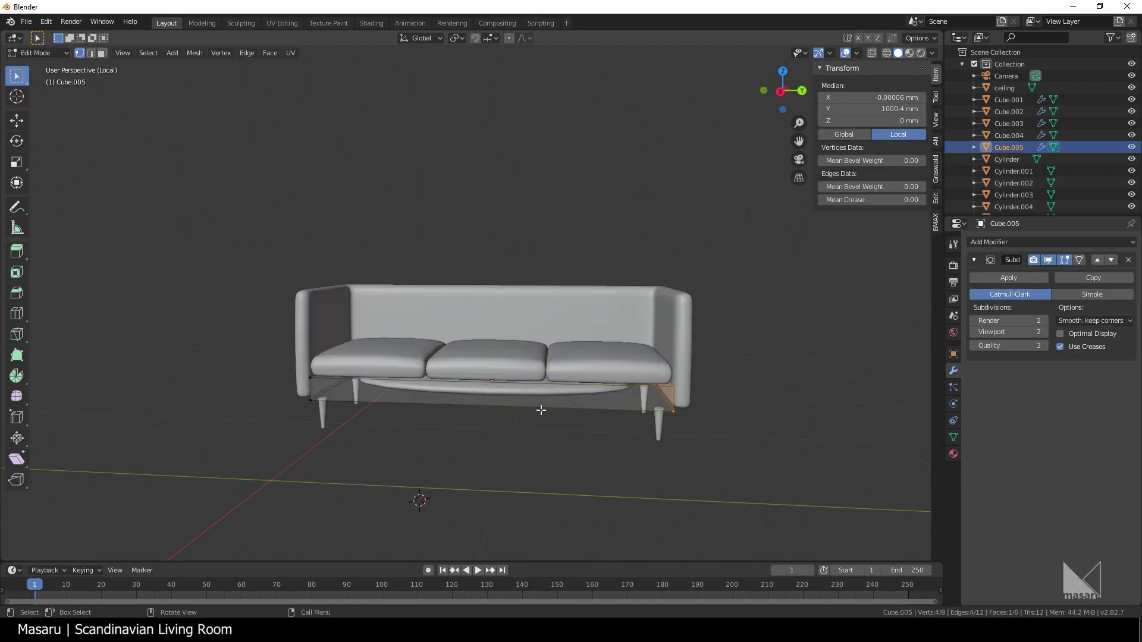
Bevel a loop across the subdivided sofa base into two loops and spread them toward its ends, scaling 1.059 along Y
key("ctrl+b")
left_click(566, 479)
key("s")
key("x")
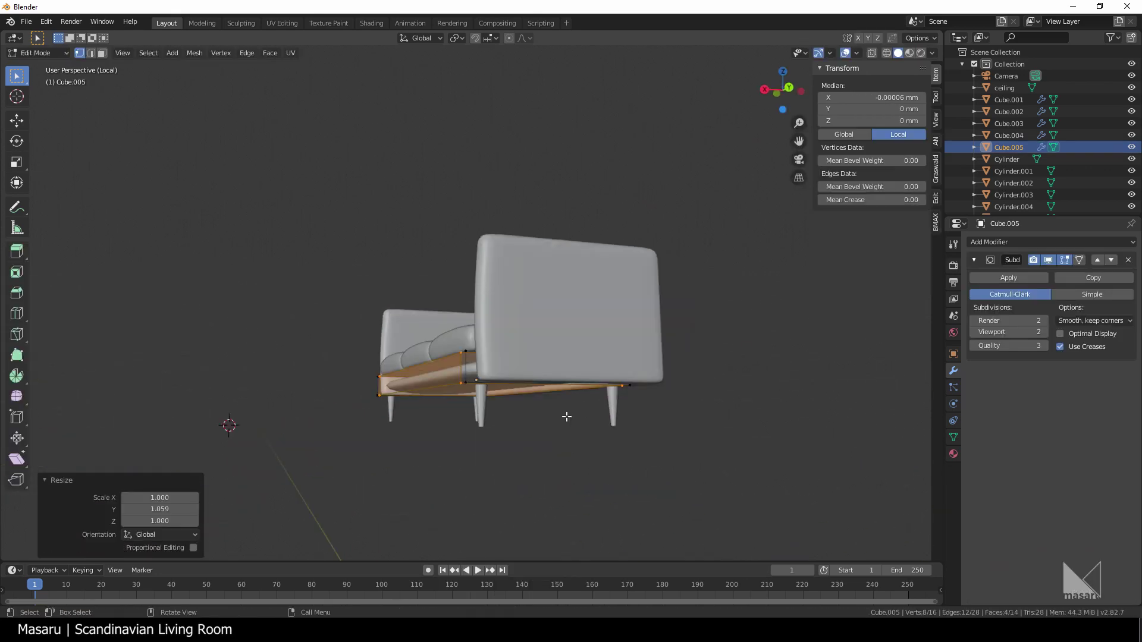
Cut loops through the base in its remaining two directions and bevel each into edge-supporting pairs
key("shift+z")
key("ctrl+r")
left_click(553, 416)
key("ctrl+b")
mouse_move(543, 433)
middle_mouse_down()
mouse_move(516, 479)
mouse_move(584, 462)
mouse_move(722, 457)
middle_mouse_up()
left_click(609, 489)
key("ctrl+r")
left_click(408, 440)
key("ctrl+b")
left_click(571, 461)
key("shift+z")
key("Tab")
middle_click_drag(564, 452, 479, 363)
Scale the ring of side faces around the sofa base
key("Tab")
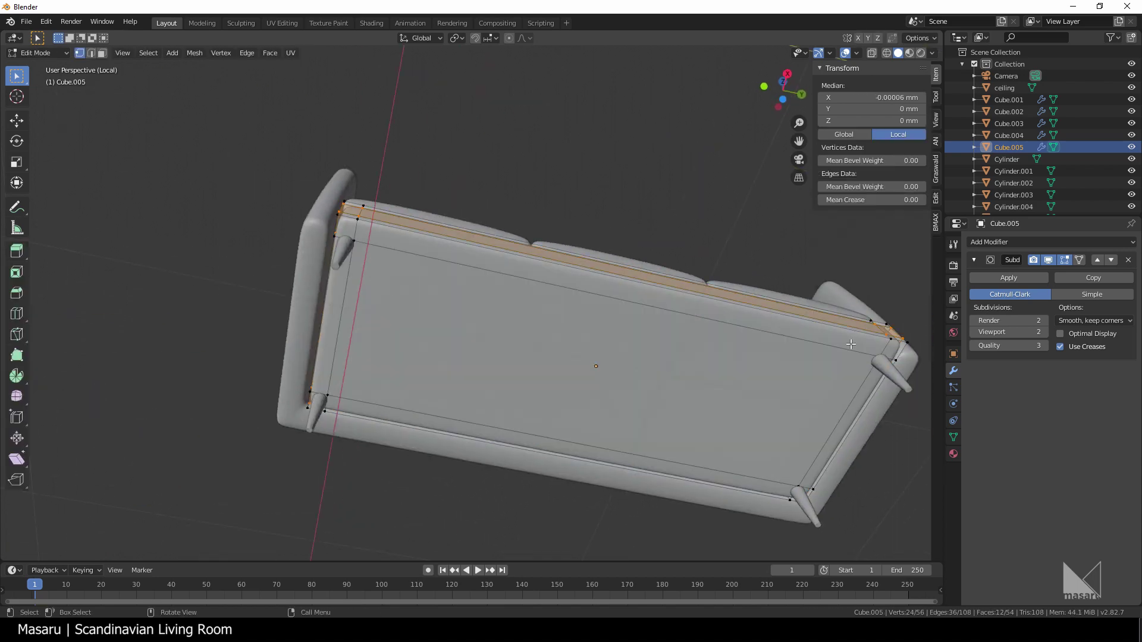
middle_click_drag(850, 344, 577, 464)
key("s")
left_click(716, 455)
key("Tab")
Add a loop cut around the base's mid-height and scale it outward by about 1.02 in X and Y only
key("Tab")
key("ctrl+r")
left_click(684, 468)
key("s")
key("shift+z")
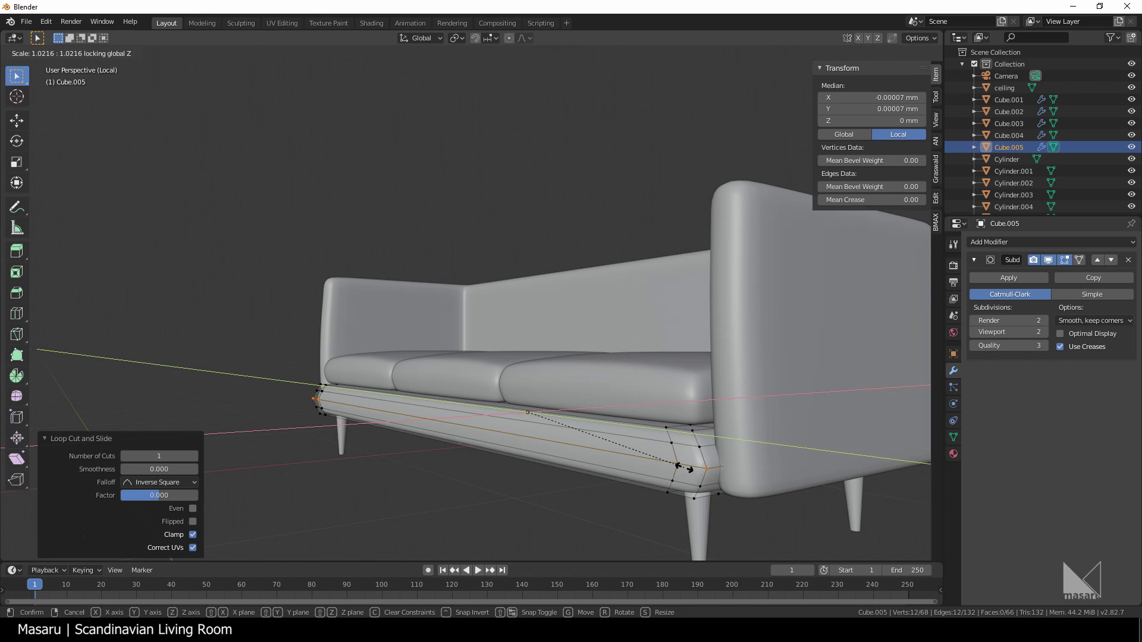
left_click(690, 468)
key("Tab")
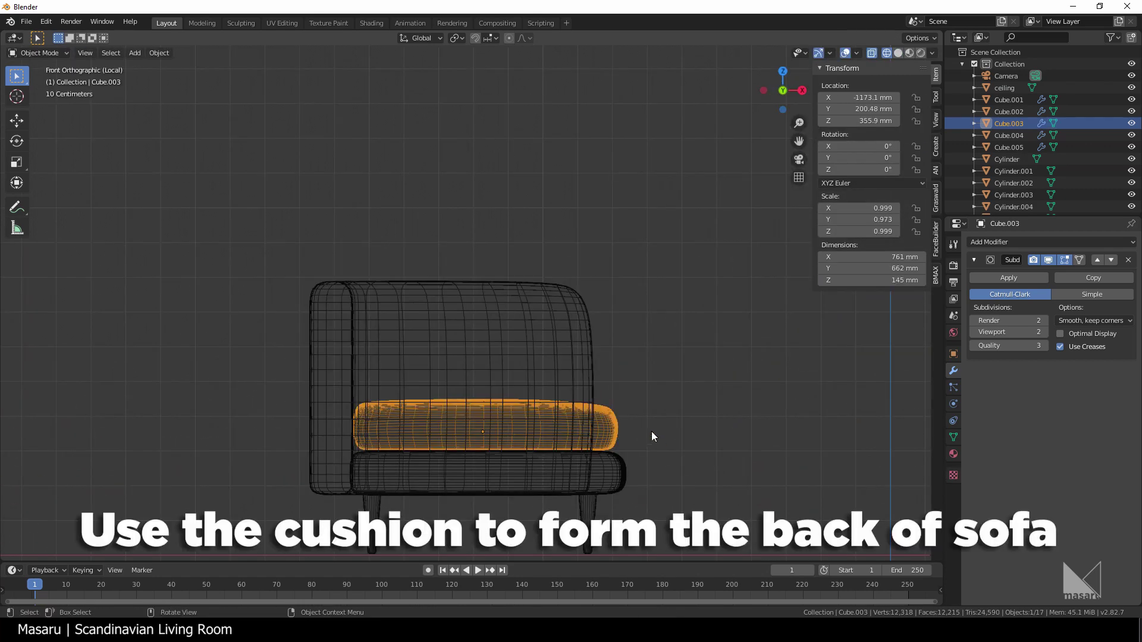
Duplicate the end seat cushion above the sofa and rotate the copy -83.4° in front view to stand it upright
key("shift+d")
left_click(660, 247)
key("r")
left_click(517, 181)
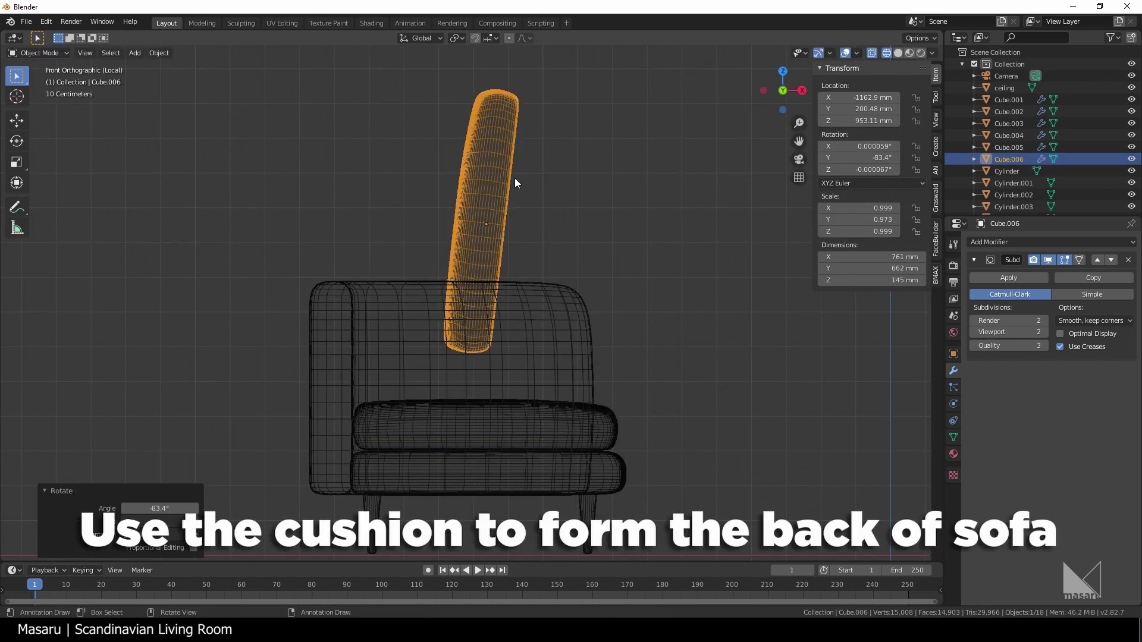
Mirror the upright cushion copy and move it down and along X so it leans against the sofa's backrest
left_click(159, 53)
mouse_move(178, 90)
left_click(308, 109)
key("g")
left_click(628, 407)
key("g")
key("x")
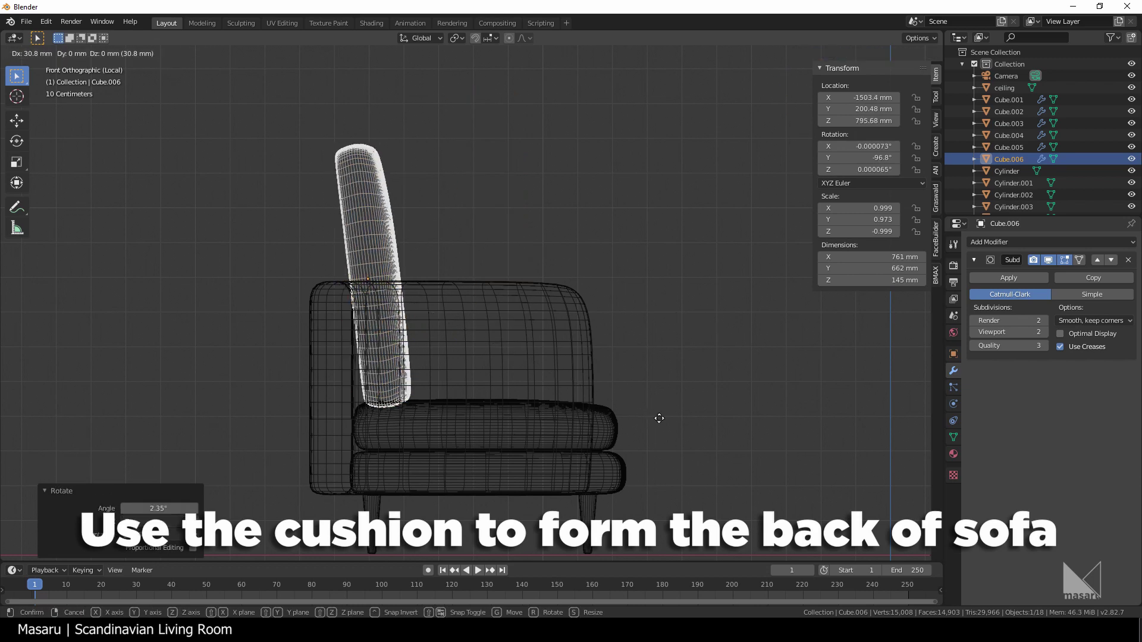
left_click(658, 417)
Delete an edge loop across the lower part of the back cushion's mesh
middle_click_drag(382, 274, 495, 372, "shift")
key("Tab")
left_click_drag(536, 399, 556, 366)
left_click(510, 382, "alt")
scroll(509, 384, "up", 1)
key("x")
left_click(487, 439)
Reposition the back cushion's edge loops and top end, shortening the cushion to about 481 mm tall
key("g")
left_click(565, 449)
left_click(523, 463, "alt")
key("g")
left_click(585, 512)
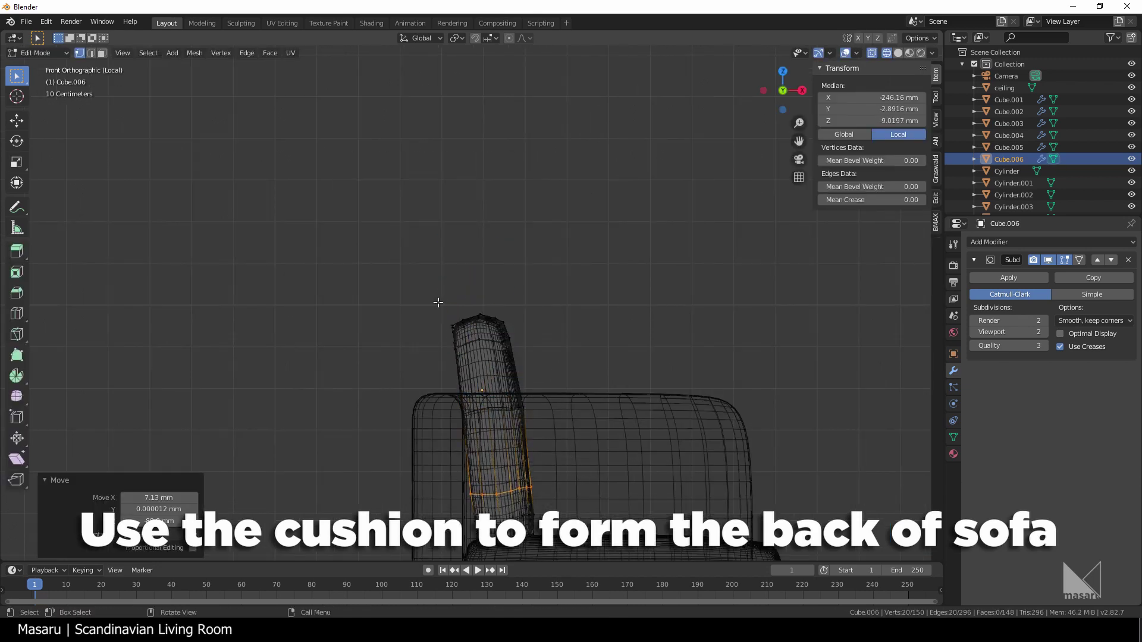
left_click_drag(438, 304, 607, 389)
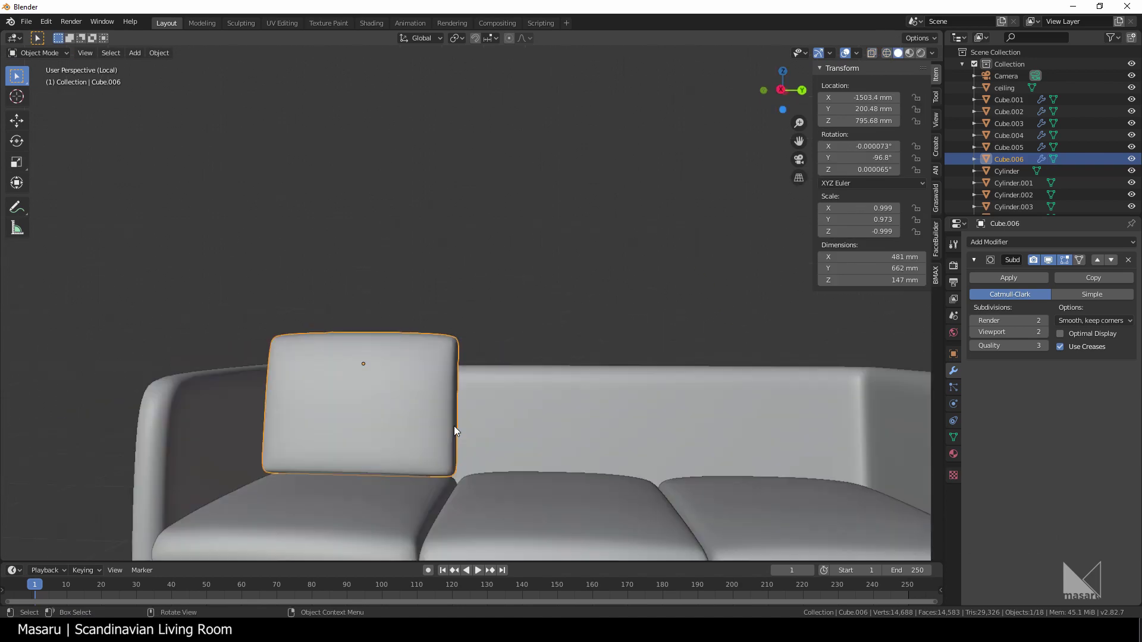
Create linked duplicates of the back cushion along Y, spaced about 665 mm apart, one behind each remaining seat
key("KP_7")
key("alt+d")
key("y")
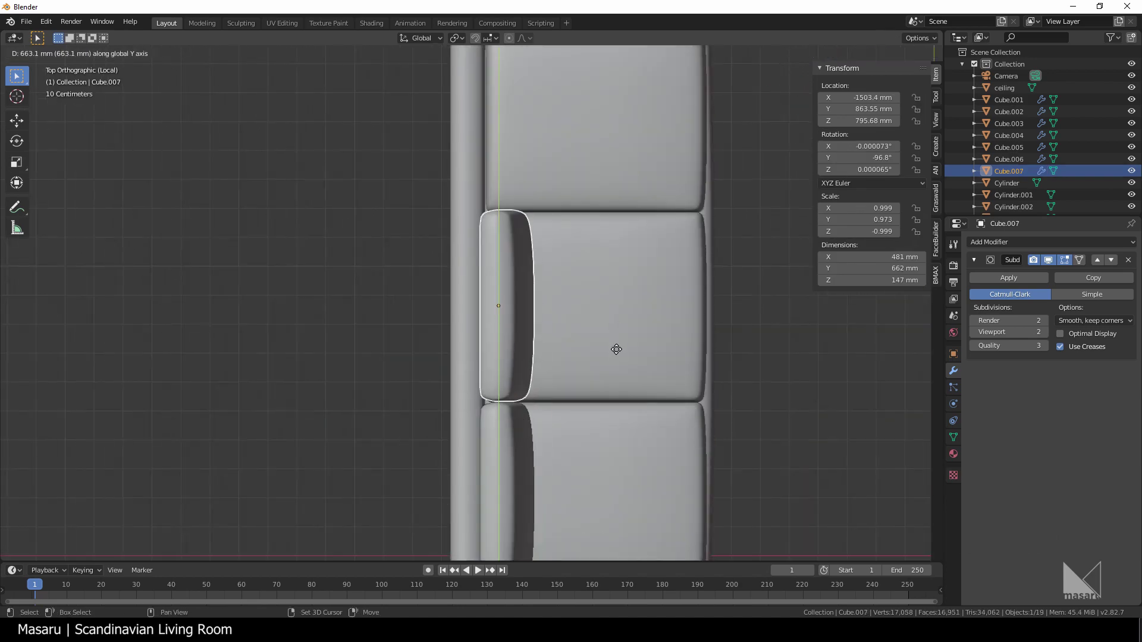
left_click(602, 289)
middle_click_drag(603, 289, 494, 206)
Raise the middle vertices of the end back cushion's top edge along Z to form an arch
key("KP_3")
scroll(605, 289, "up", 5)
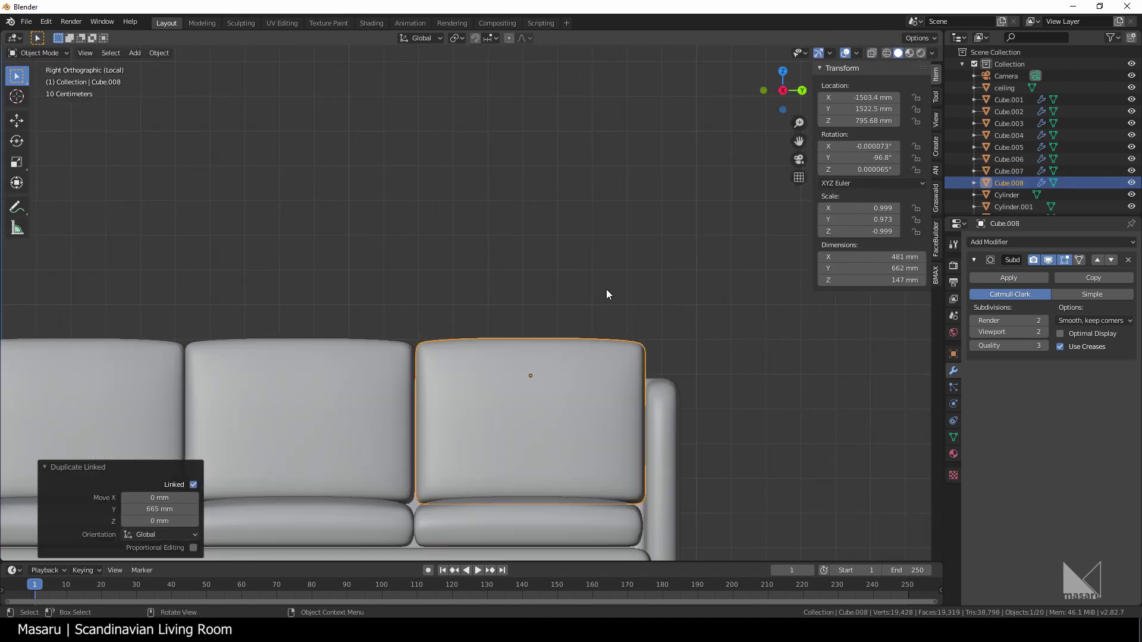
key("Tab")
key("shift+z")
left_click_drag(456, 320, 641, 393)
key("g")
key("z")
left_click(641, 384)
Fine-tune the central vertices of the arched cushion top along Z
left_click_drag(529, 327, 579, 388)
left_click_drag(313, 311, 770, 416)
scroll(612, 385, "down", 1)
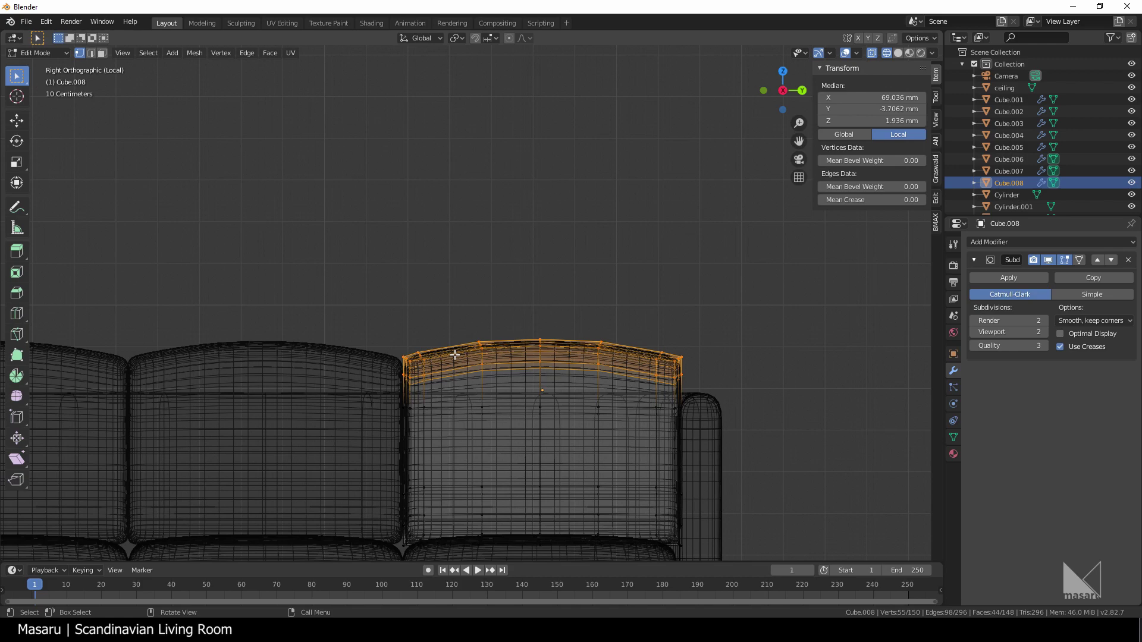
left_click_drag(457, 333, 613, 377)
key("g")
key("z")
left_click(613, 381)
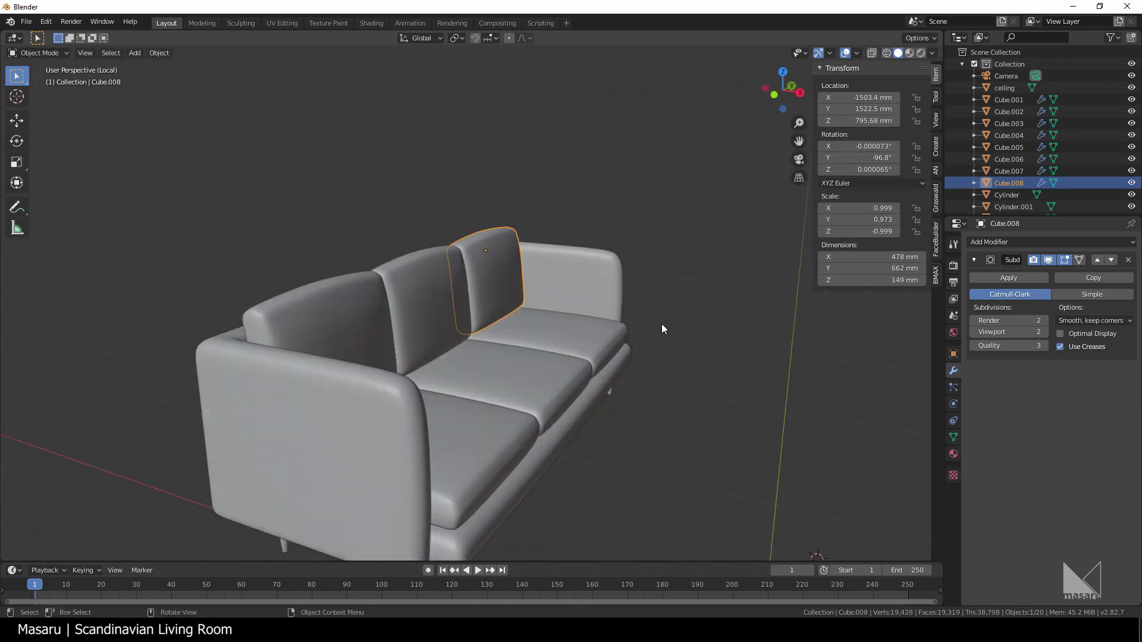
middle_click_drag(662, 324, 676, 255)
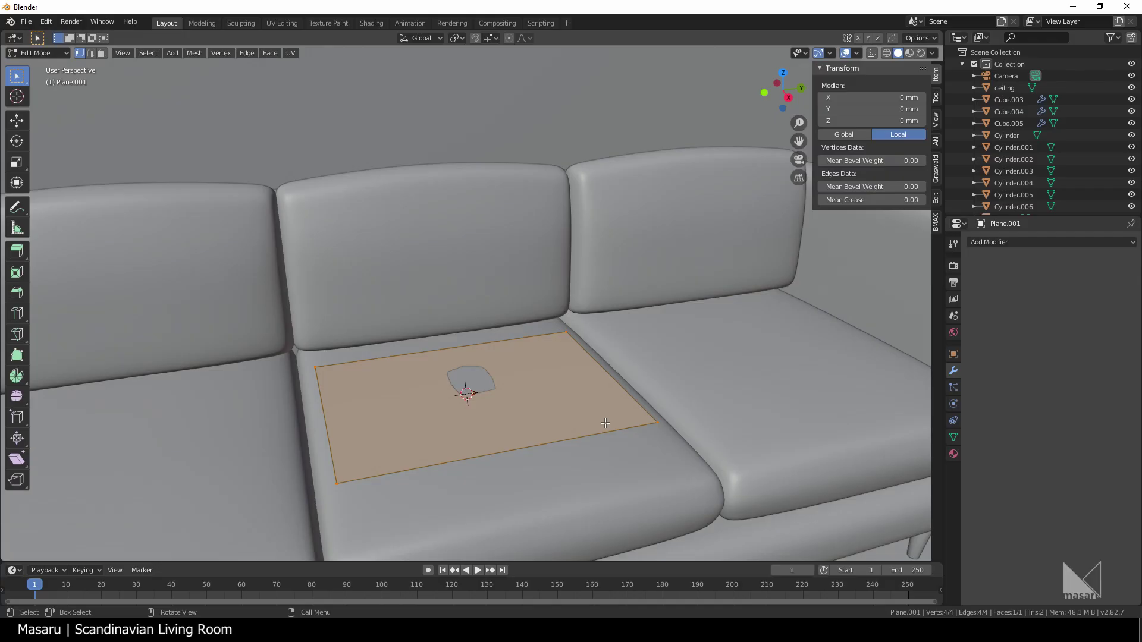
Extrude the plane above the middle seat up 105 mm and scale a mid-height loop cut outward
key("e")
left_click(464, 386)
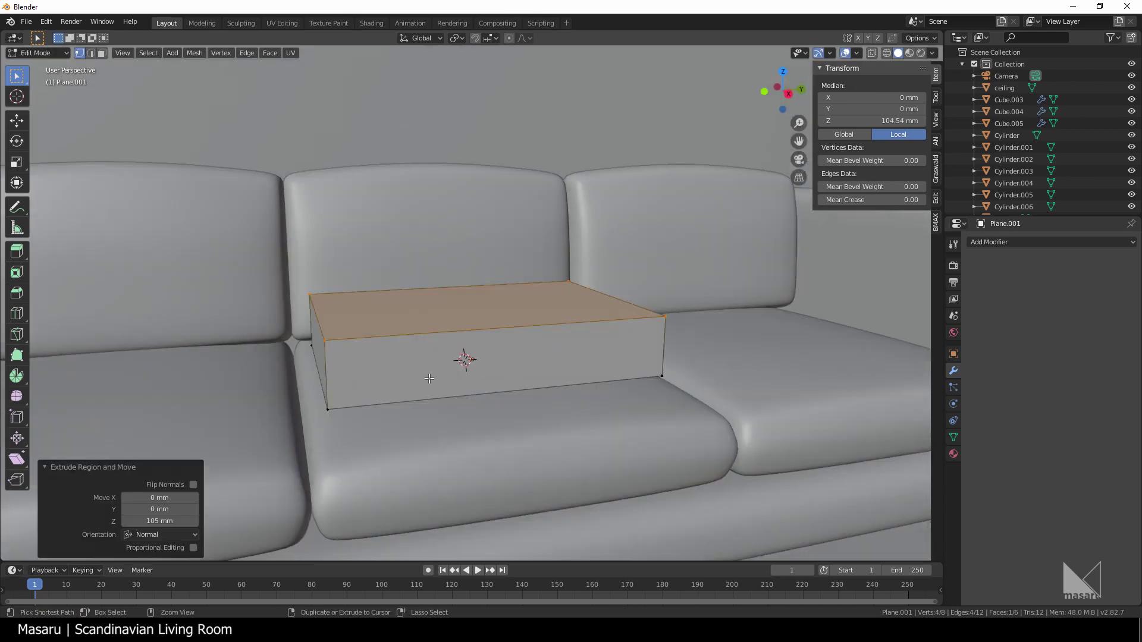
key("ctrl+r")
key("s")
middle_click_drag(757, 398, 738, 437)
Subdivide the pillow block with 10 loop cuts across its length and another loop cut in the crossing direction
key("ctrl+r")
left_click(165, 456)
type("10")
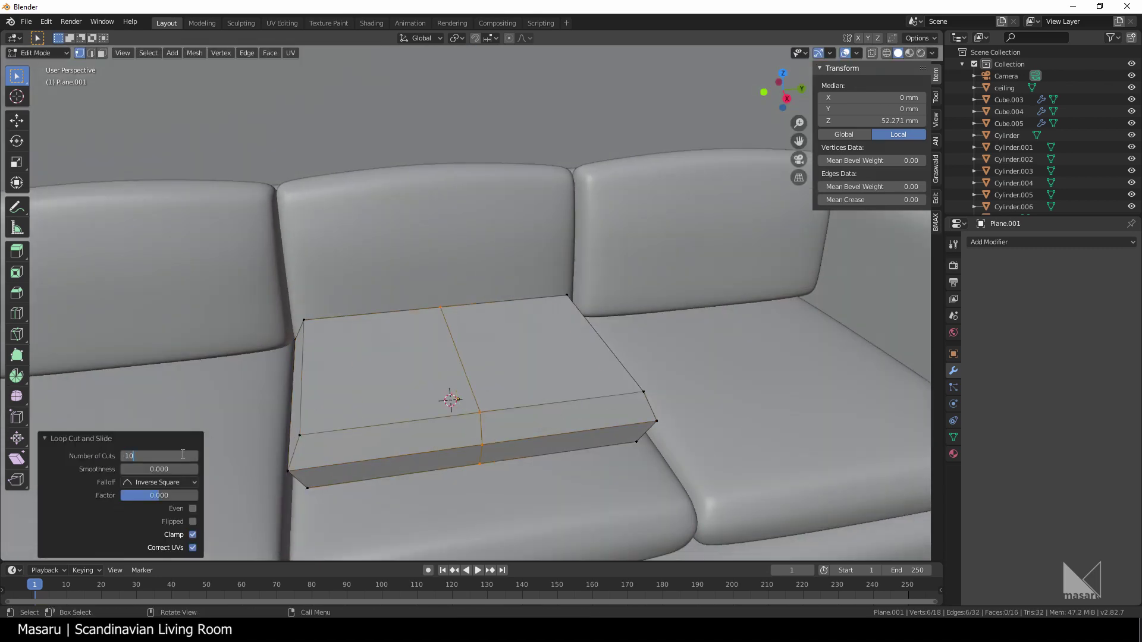
key("ctrl+r")
left_click(396, 350)
left_click(396, 350)
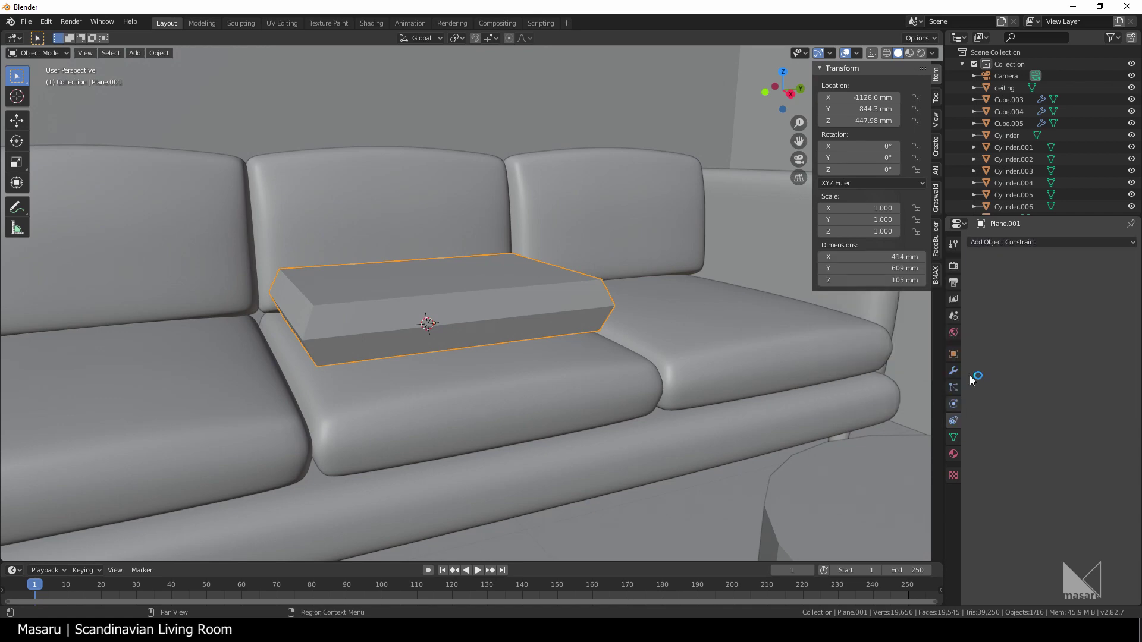
Enable cloth physics on the pillow block and play its simulation
left_click(1007, 279)
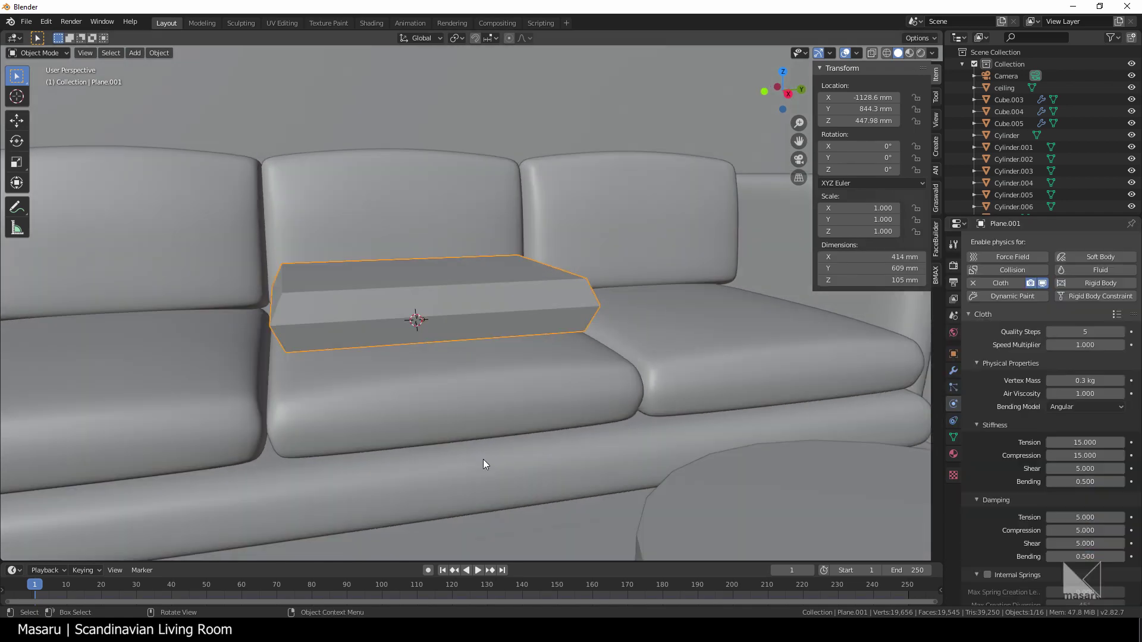
key("space")
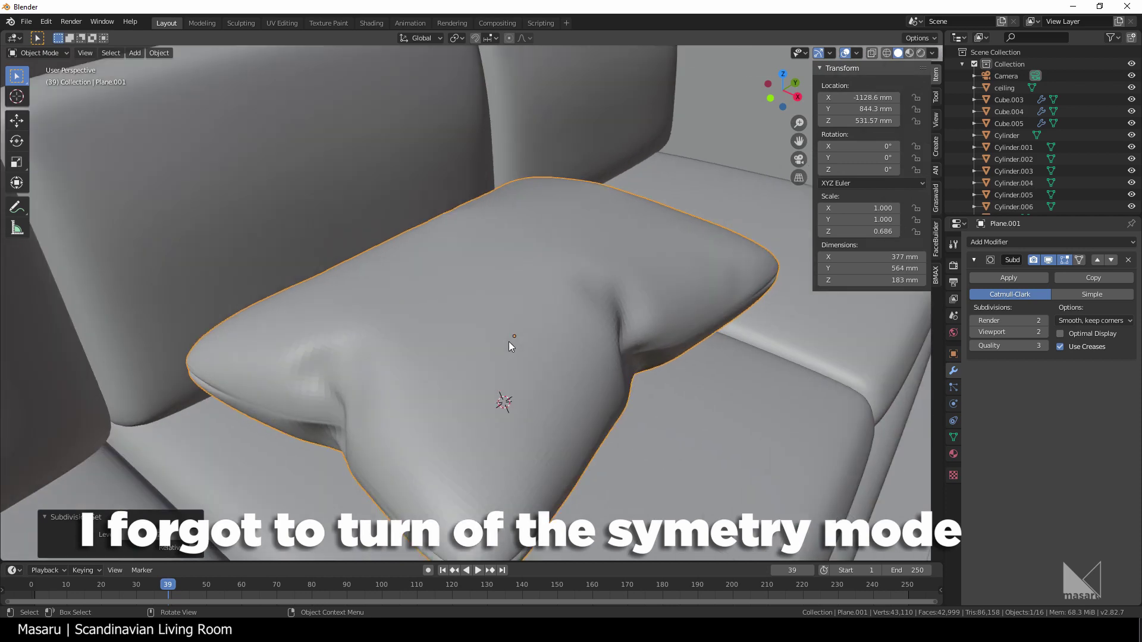
Shade the inflated pillow smooth and switch it to Sculpt Mode
right_click(509, 342)
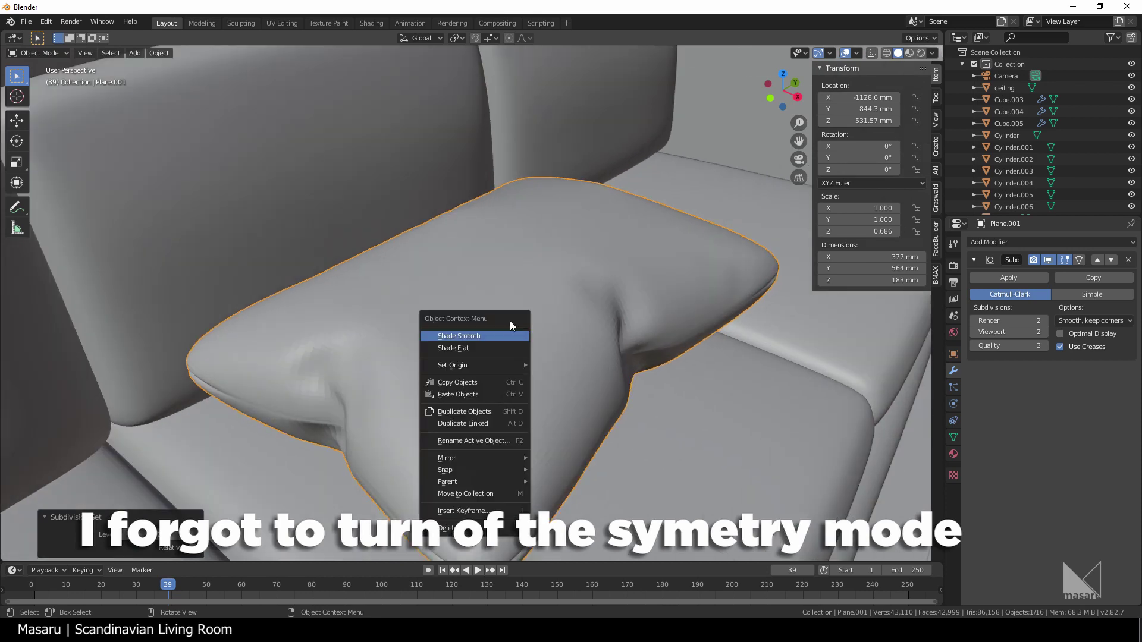
left_click(509, 335)
left_click(43, 93)
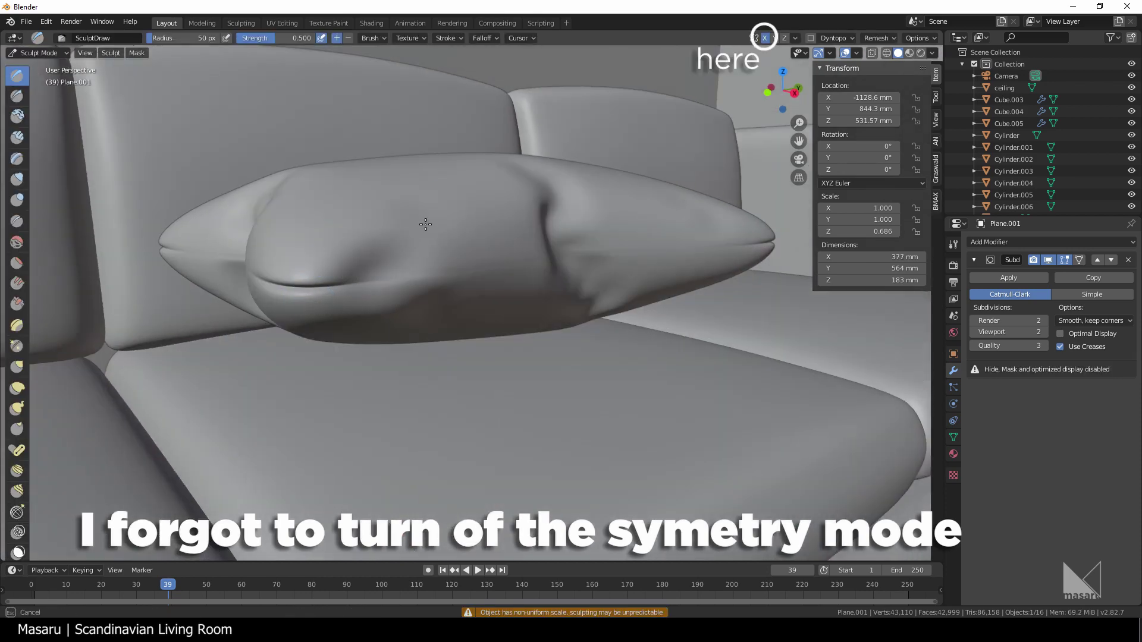
middle_click_drag(425, 224, 394, 267)
middle_click_drag(693, 388, 313, 316)
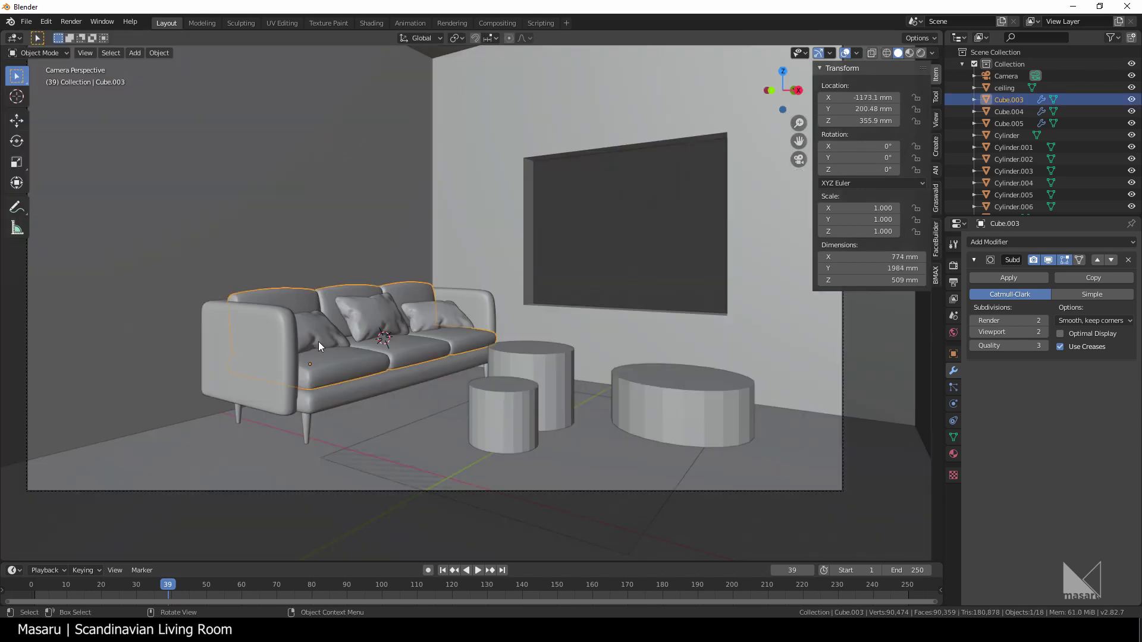
Add a Displace modifier to the sofa cushions with a new texture and a strength of -0.020
left_click(1049, 243)
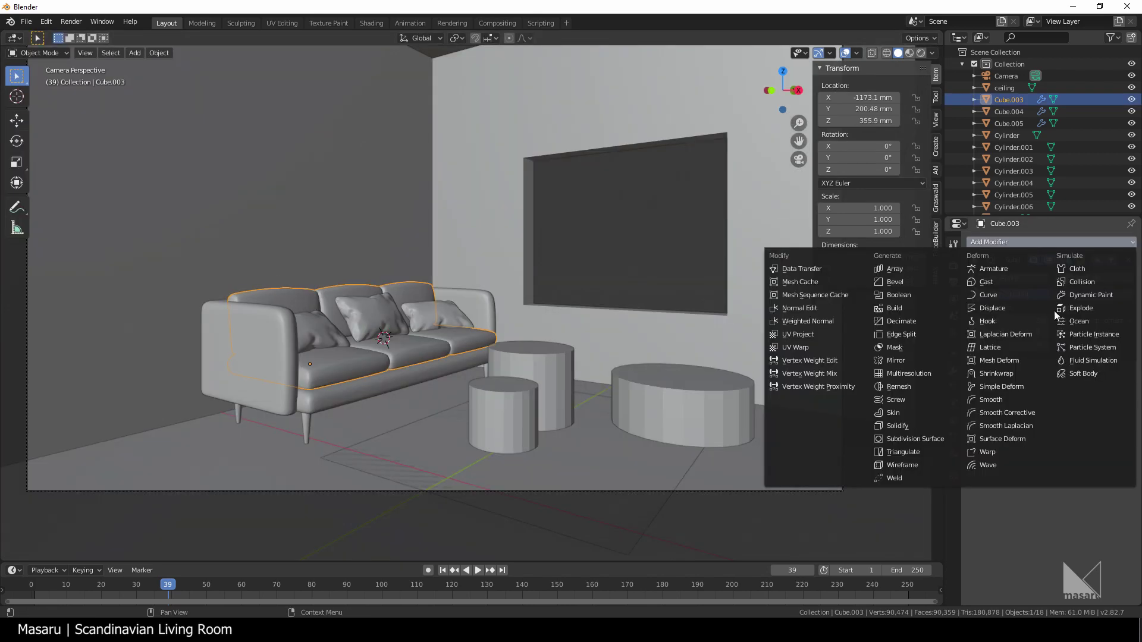
left_click(1003, 308)
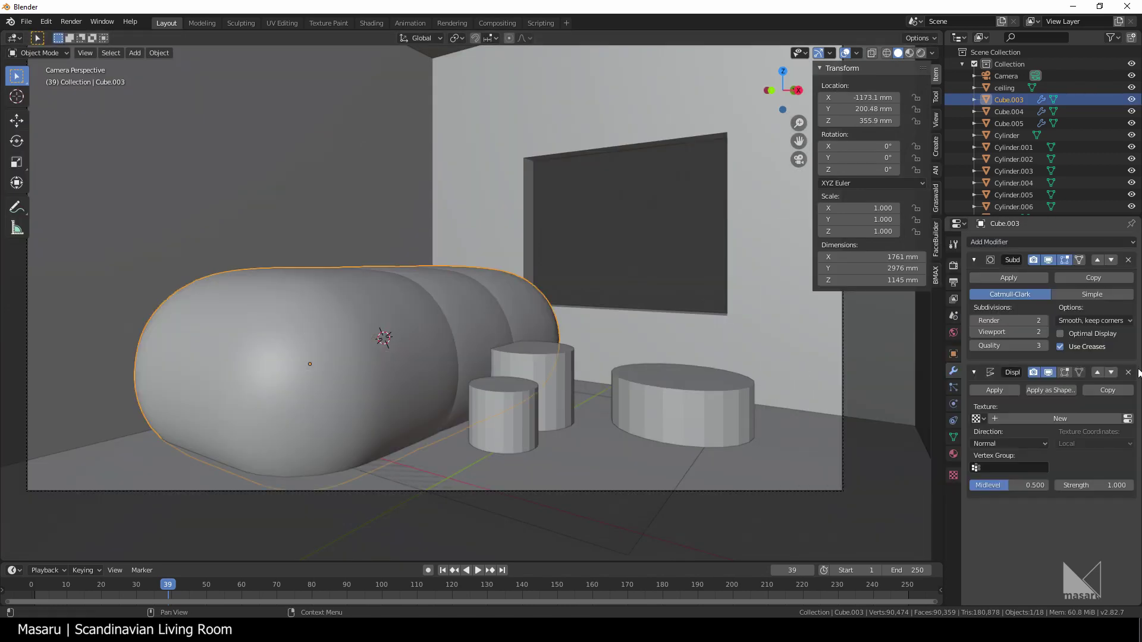
left_click(1059, 418)
left_click(1127, 419)
left_click(1070, 278)
left_click(1031, 332)
mouse_move(1084, 486)
left_mouse_down()
mouse_move(1112, 486)
mouse_move(1070, 485)
left_mouse_up()
left_click(953, 371)
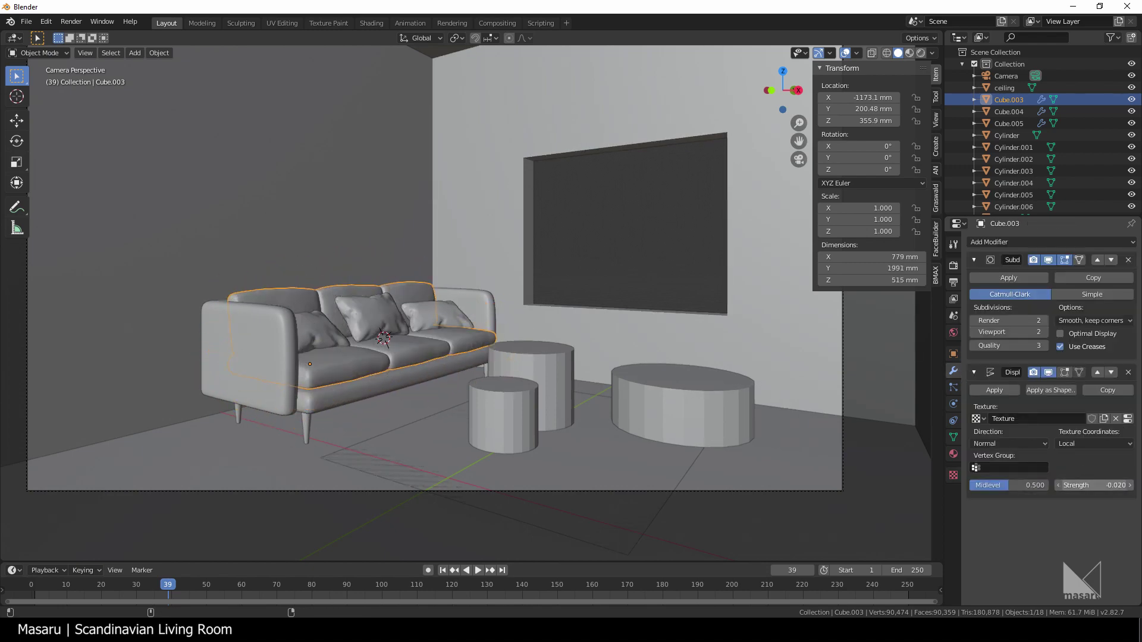
Select the sofa frame, base and cushions with the cushions active, and open the options for linking data between them
scroll(338, 384, "up", 5)
scroll(338, 384, "down", 2)
middle_click_drag(338, 385, 433, 337, "shift")
left_click(232, 340)
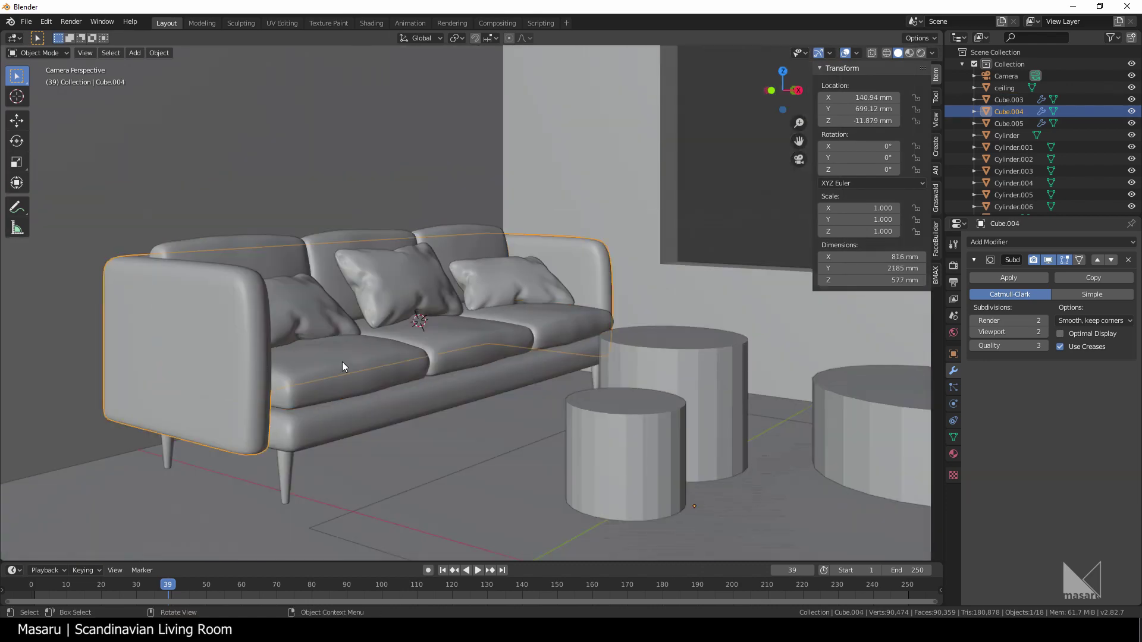
left_click(338, 363)
left_click(430, 407)
left_click(230, 397, "shift")
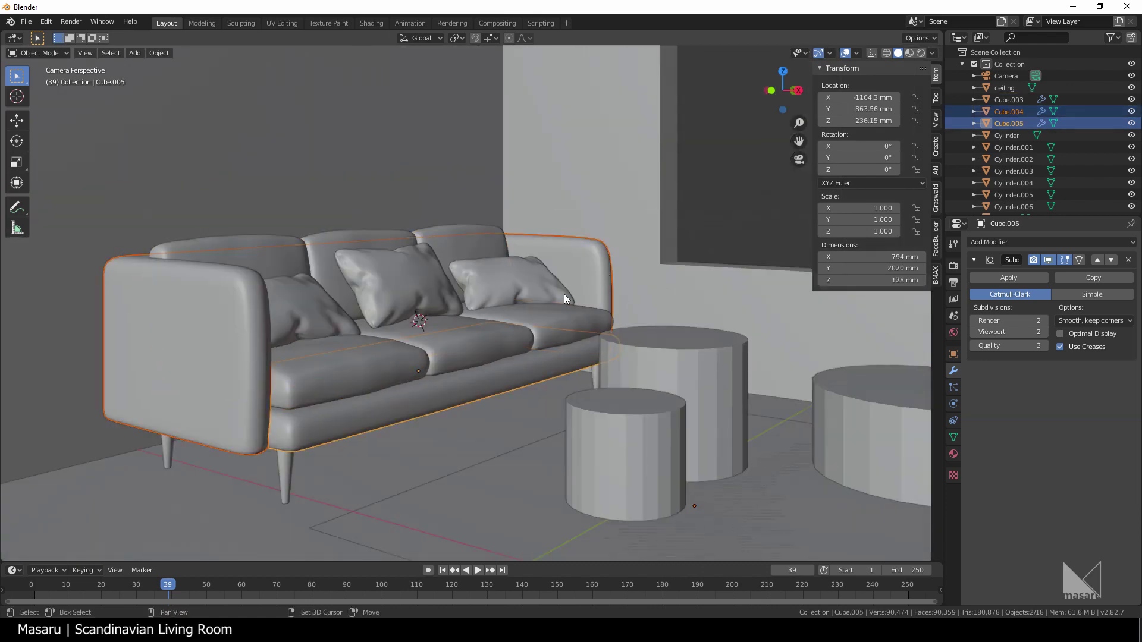
left_click(236, 397, "shift")
left_click(322, 416, "shift")
left_click(362, 238, "shift")
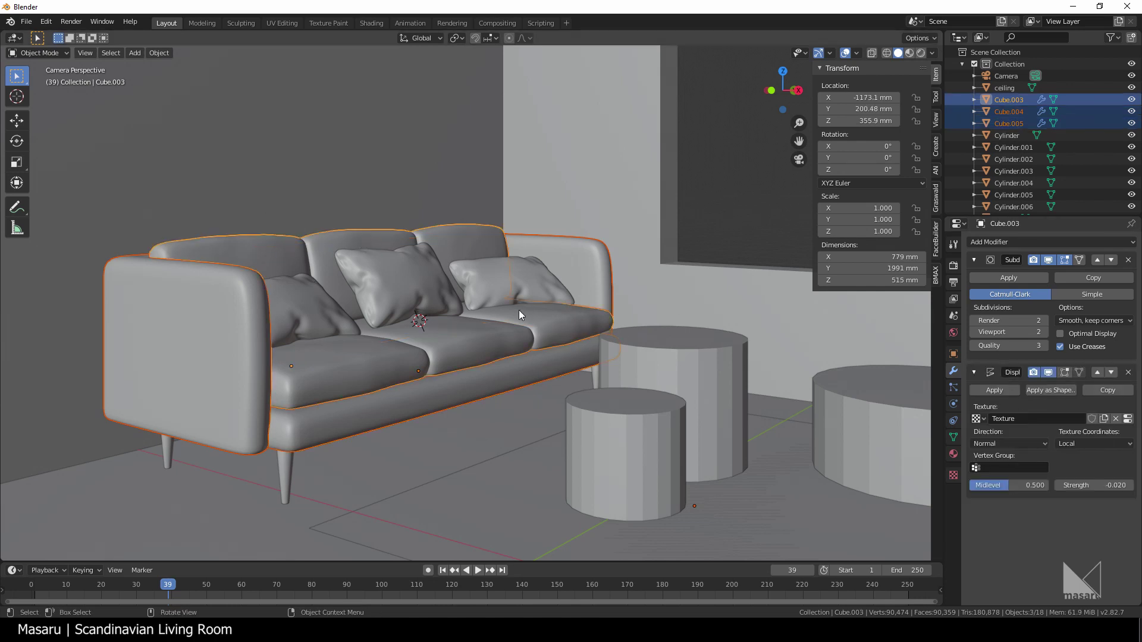
key("ctrl+l")
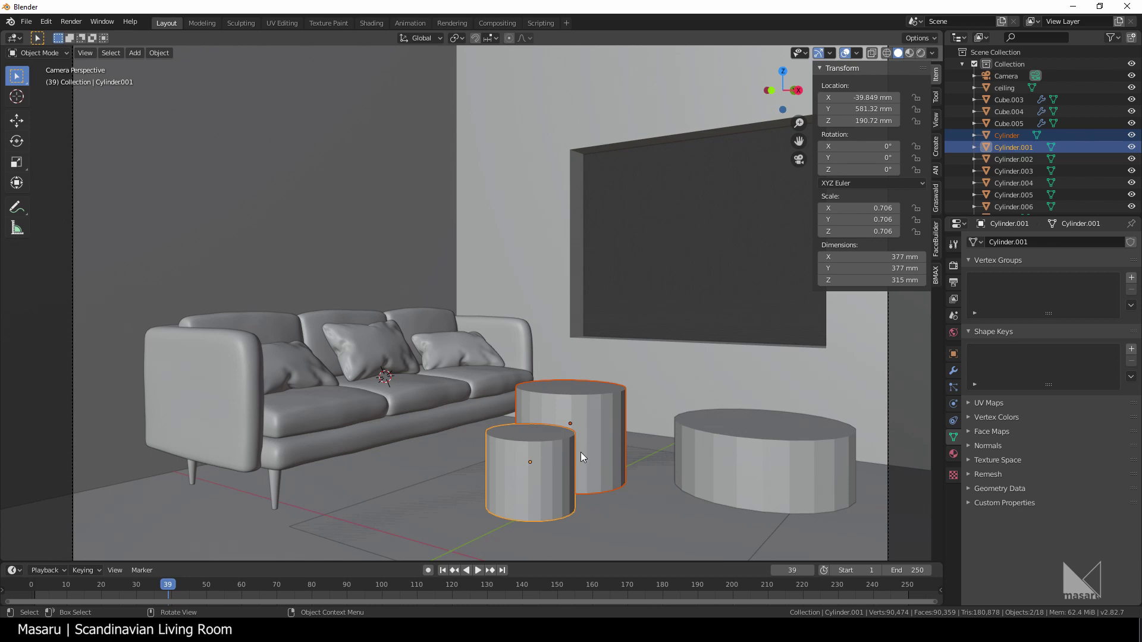
Isolate the larger of the two neighbouring side-table cylinders in local view
left_click(581, 452)
key("KP_Divide")
scroll(571, 416, "down", 5)
middle_click_drag(563, 394, 550, 343)
scroll(543, 329, "up", 4)
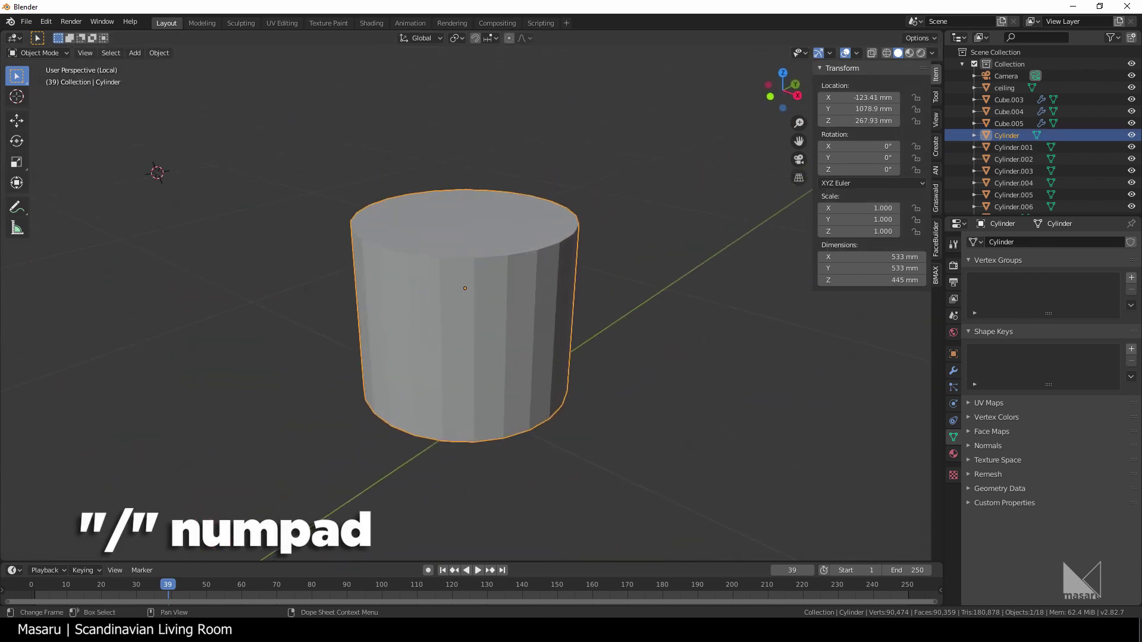
Add a loop cut around the cylinder just below its top edge, at a factor of about -0.907
key("Tab")
key("KP_1")
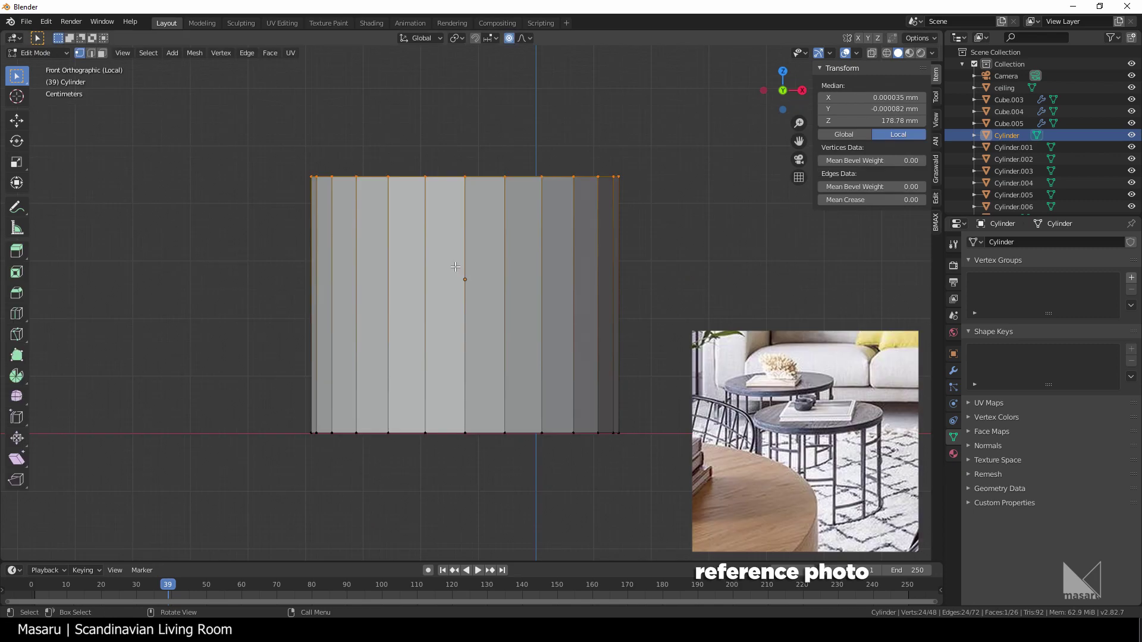
left_click(481, 322)
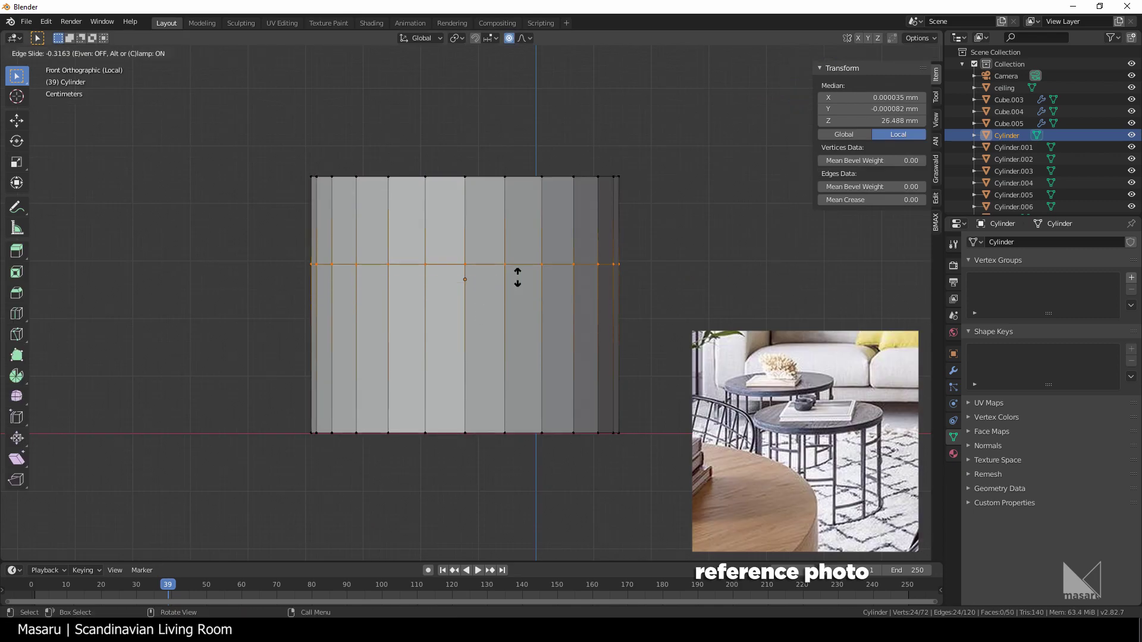
left_click(574, 208)
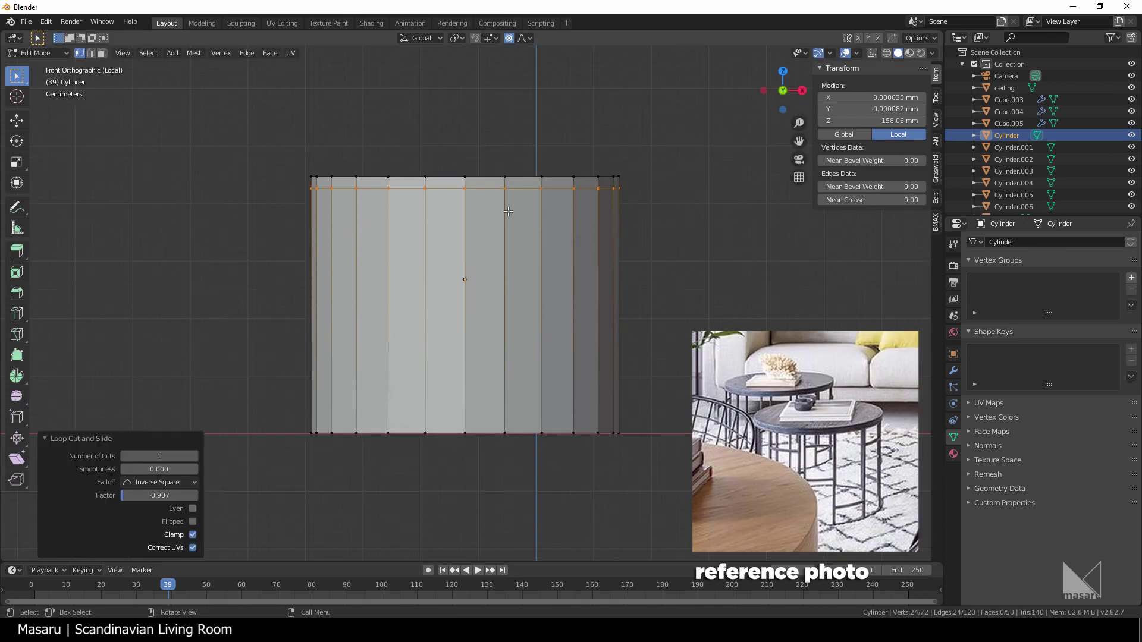
Separate the thin top band of the cylinder into its own tabletop object
left_click(369, 201)
mouse_move(218, 169)
left_mouse_down()
mouse_move(459, 234)
mouse_move(769, 266)
left_mouse_up()
left_click_drag(242, 102, 686, 219)
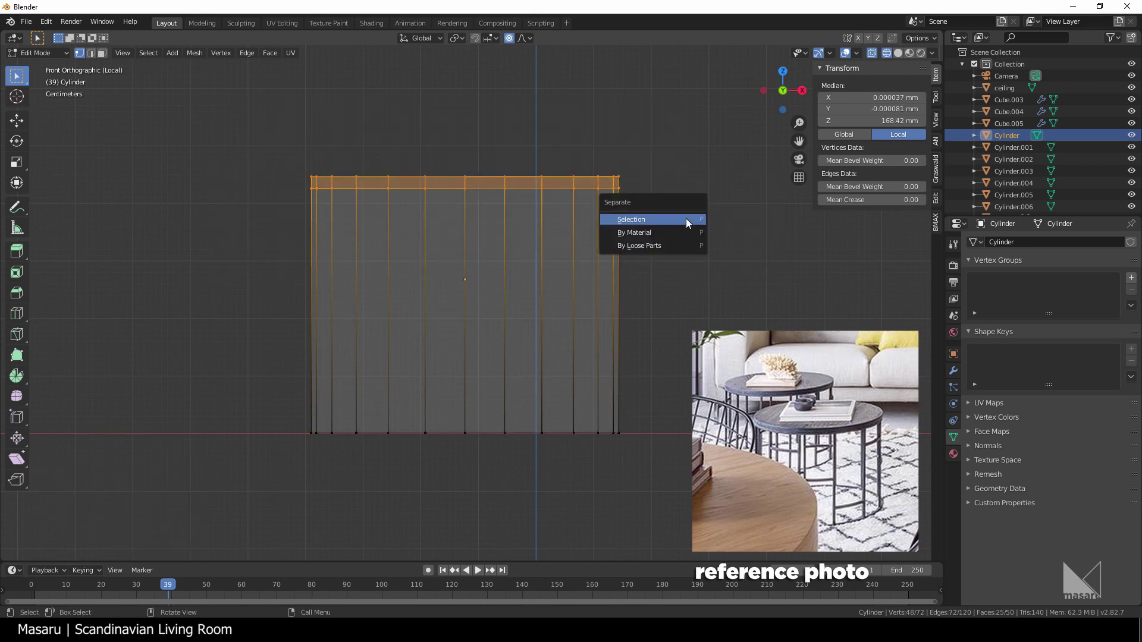
left_click(687, 220)
key("Tab")
left_click(677, 211)
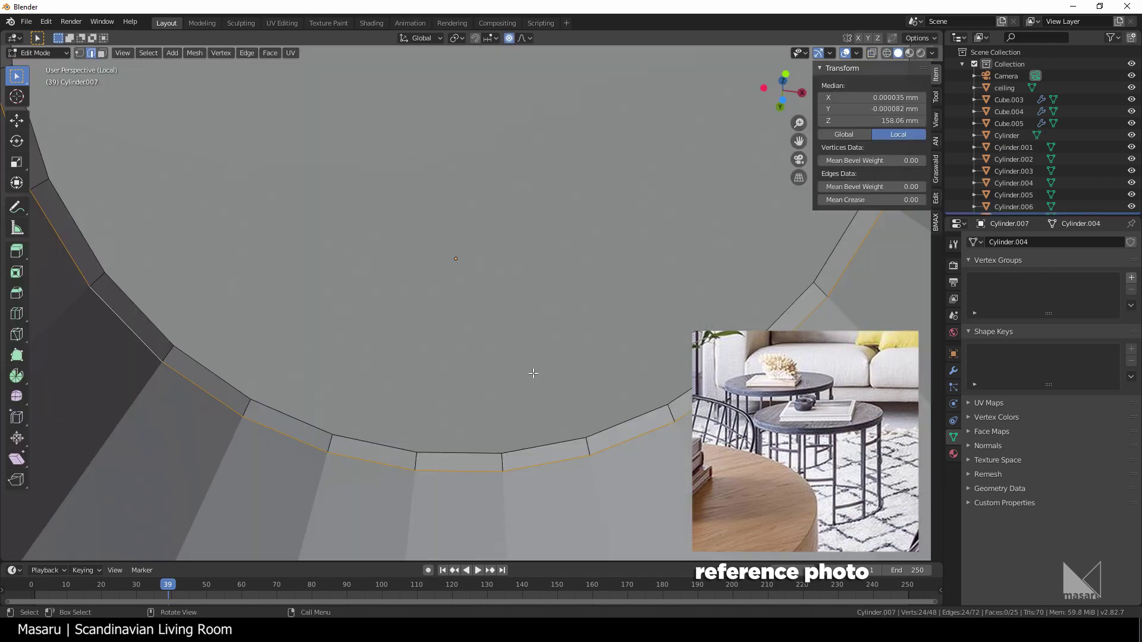
Fill the open underside of the tabletop and delete the bottom face of the cylinder body
key("f")
key("Tab")
key("slash")
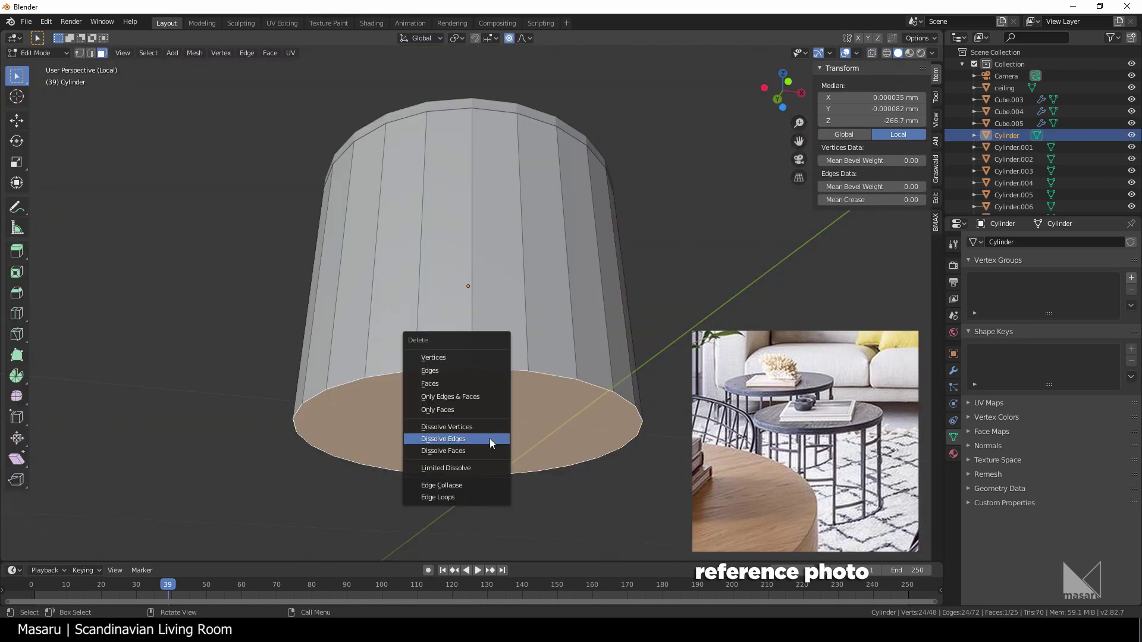
left_click(434, 385)
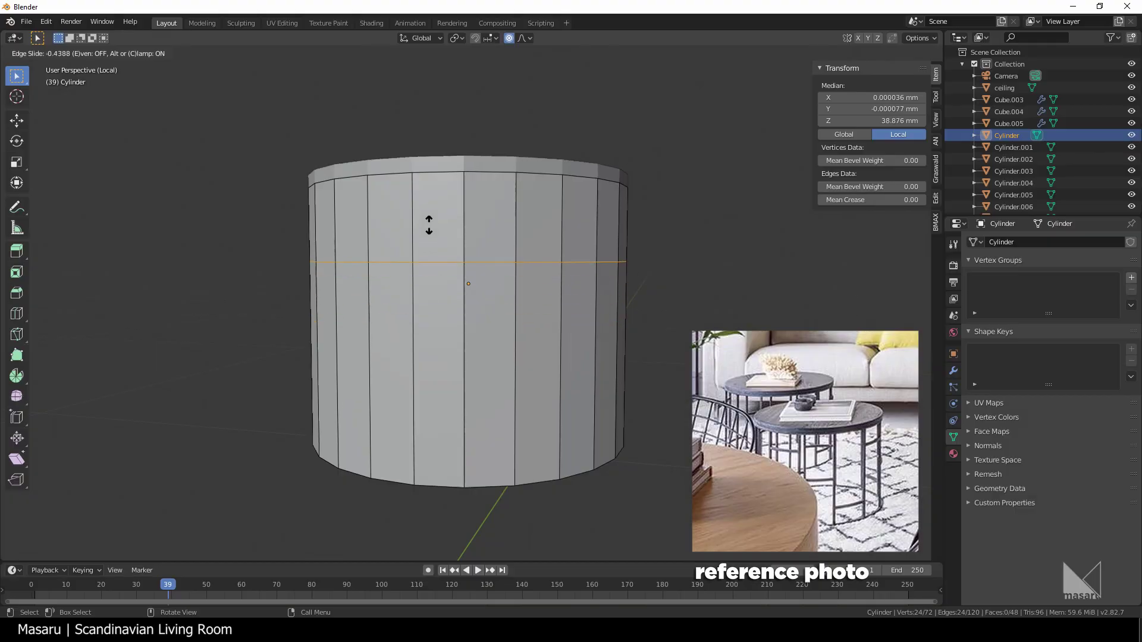
Add two loop cuts around the cylinder body, one in its upper part and one near its base
left_click(436, 210)
key("ctrl+r")
left_click(416, 339)
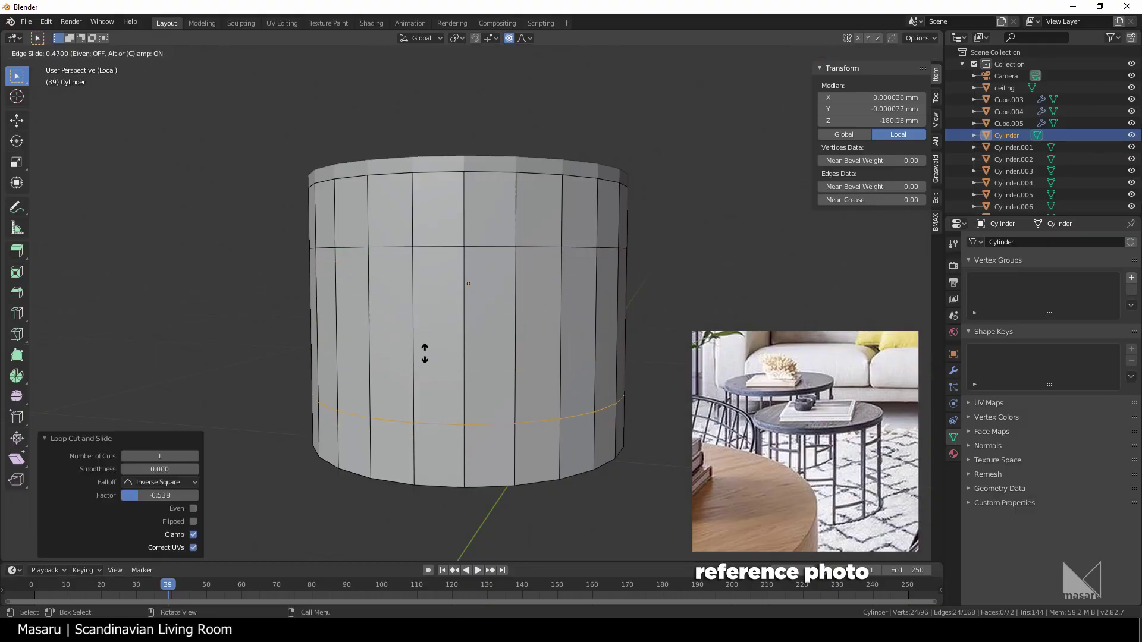
middle_click_drag(509, 341, 534, 331)
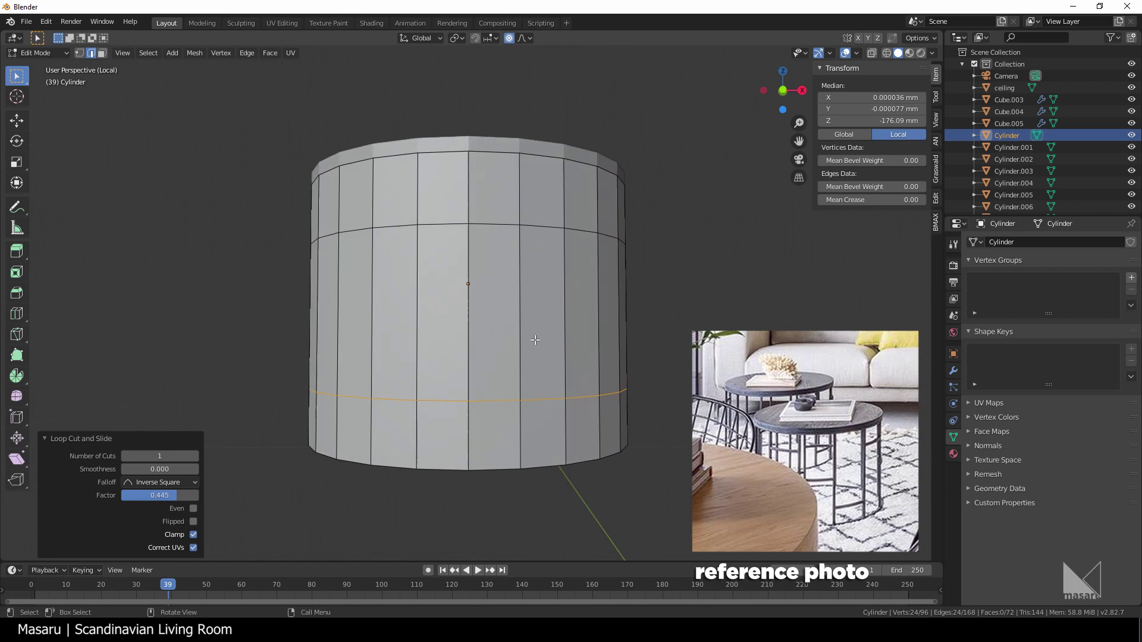
Adjust the loop cut's height along Z and bevel the upper and lower loops into narrow bands
key("g")
key("z")
left_click(535, 337)
key("ctrl+b")
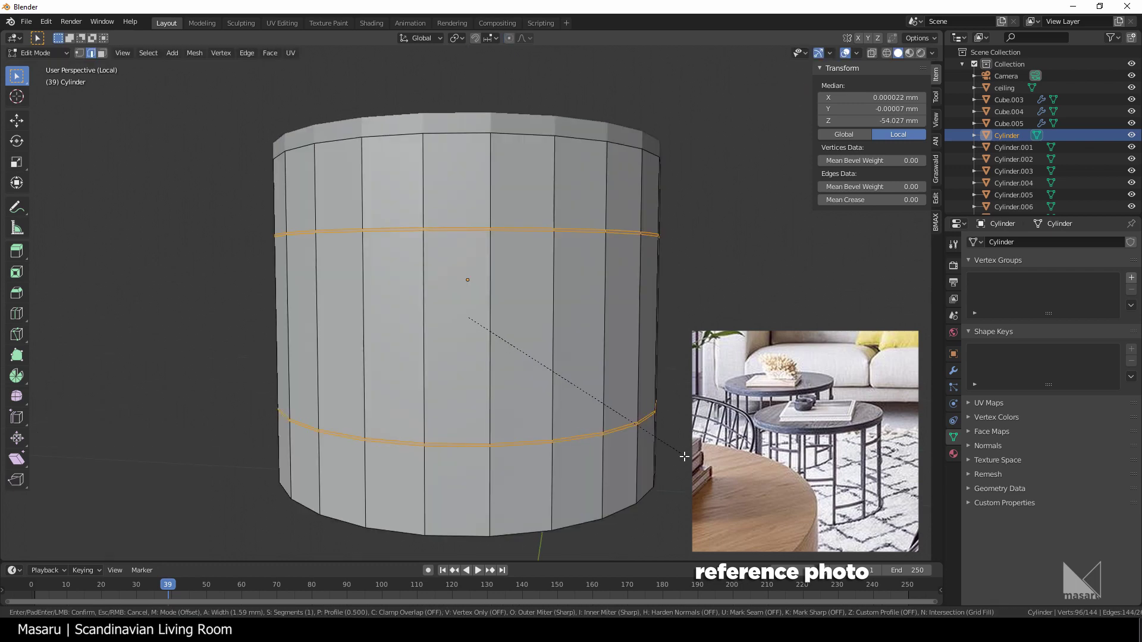
left_click(506, 287)
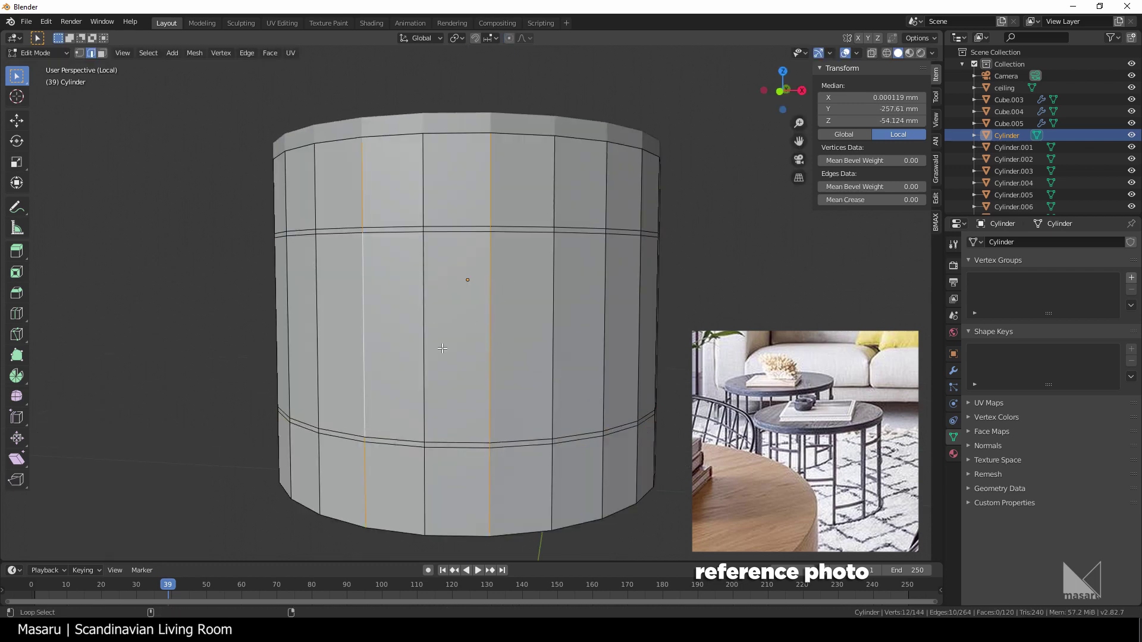
Select every second vertical edge line around the cylinder body and bevel them into narrow vertical strips
middle_click_drag(442, 348, 524, 355)
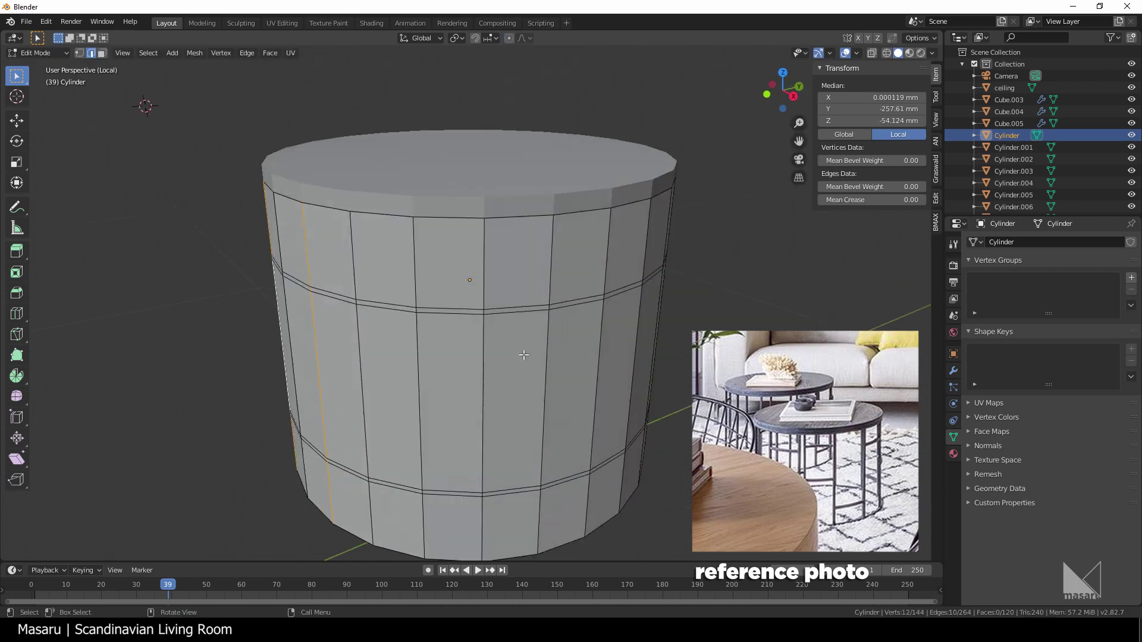
middle_click_drag(596, 391, 681, 398)
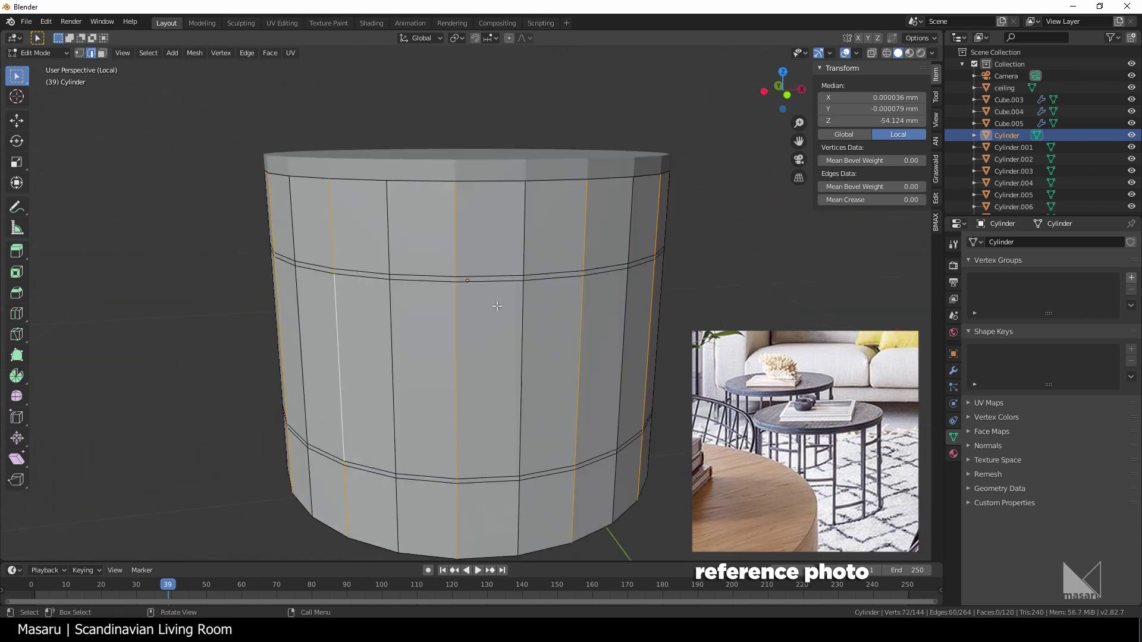
key("ctrl+b")
left_click(691, 411)
Add one loop cut close to the bottom rim and one close to the top rim of the cylinder body
middle_click_drag(673, 426, 667, 386)
key("ctrl+r")
left_click(527, 453)
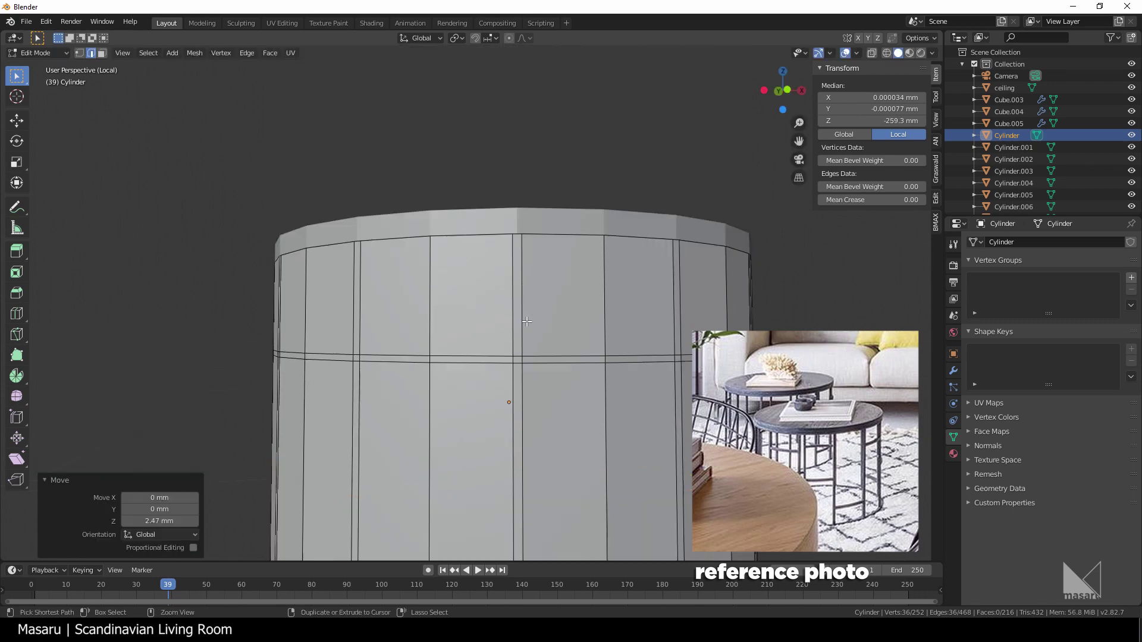
key("ctrl+r")
left_click(524, 321)
left_click(574, 179)
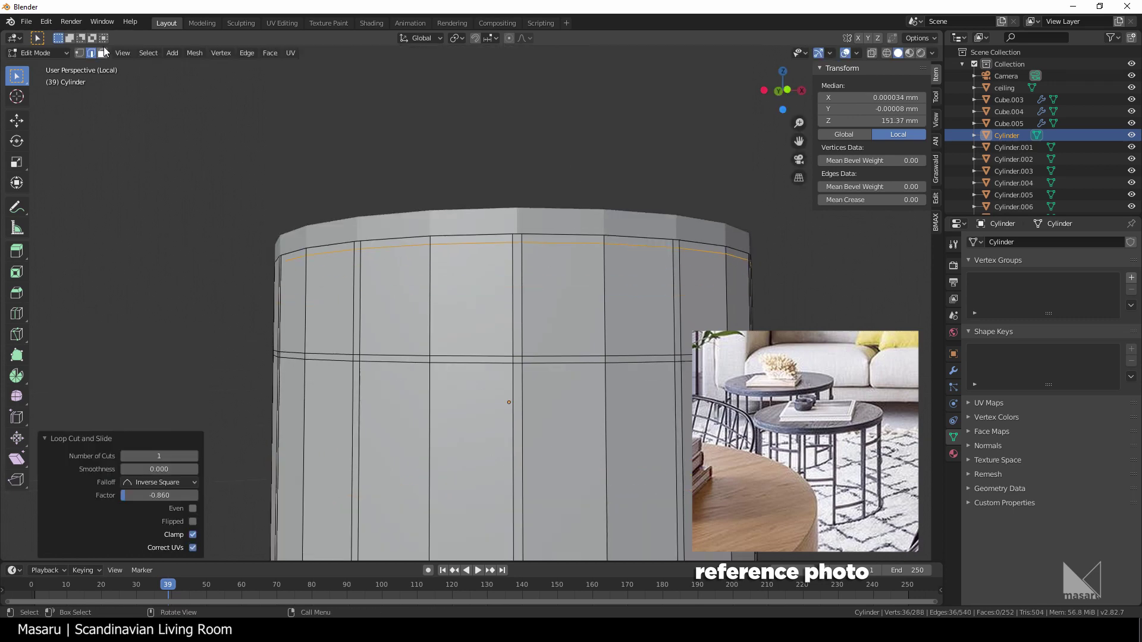
Select all the wide panels between the narrow strips around the cylinder body and delete their faces, leaving a wire-like frame
left_click(102, 53)
scroll(490, 312, "down", 2)
key("c")
left_click_drag(490, 312, 491, 527)
right_click(485, 411)
scroll(485, 410, "down", 1)
middle_click_drag(541, 427, 500, 430)
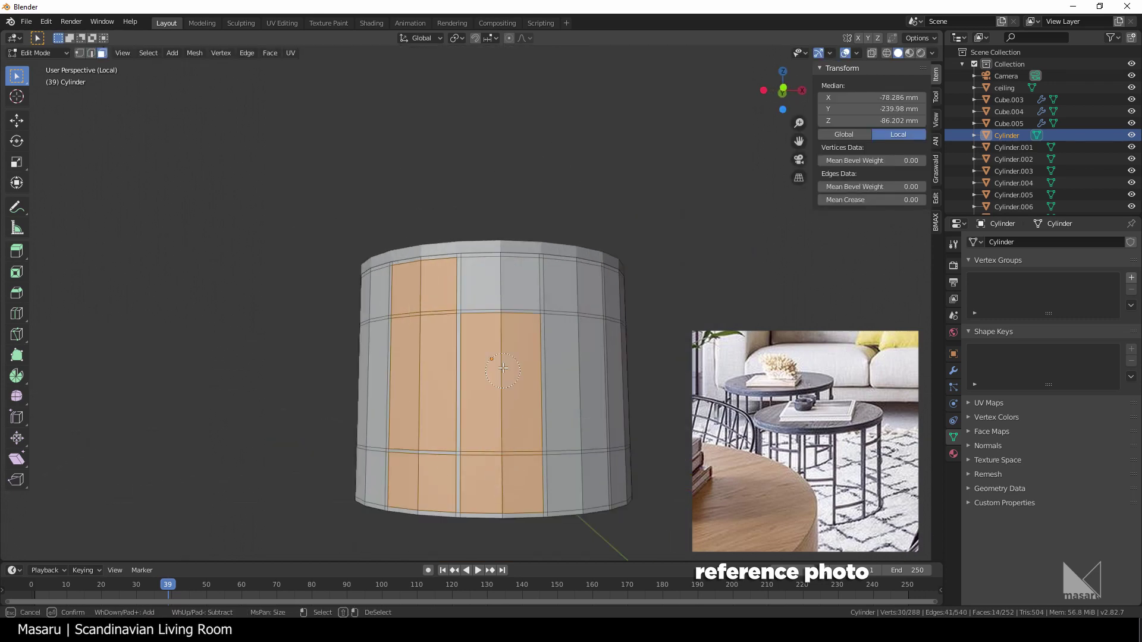
left_click_drag(502, 368, 489, 286)
right_click(489, 286)
middle_click_drag(500, 297, 431, 321)
key("c")
mouse_move(476, 298)
left_mouse_down()
mouse_move(561, 459)
mouse_move(568, 303)
left_mouse_up()
right_click(569, 303)
middle_click_drag(586, 392, 526, 416)
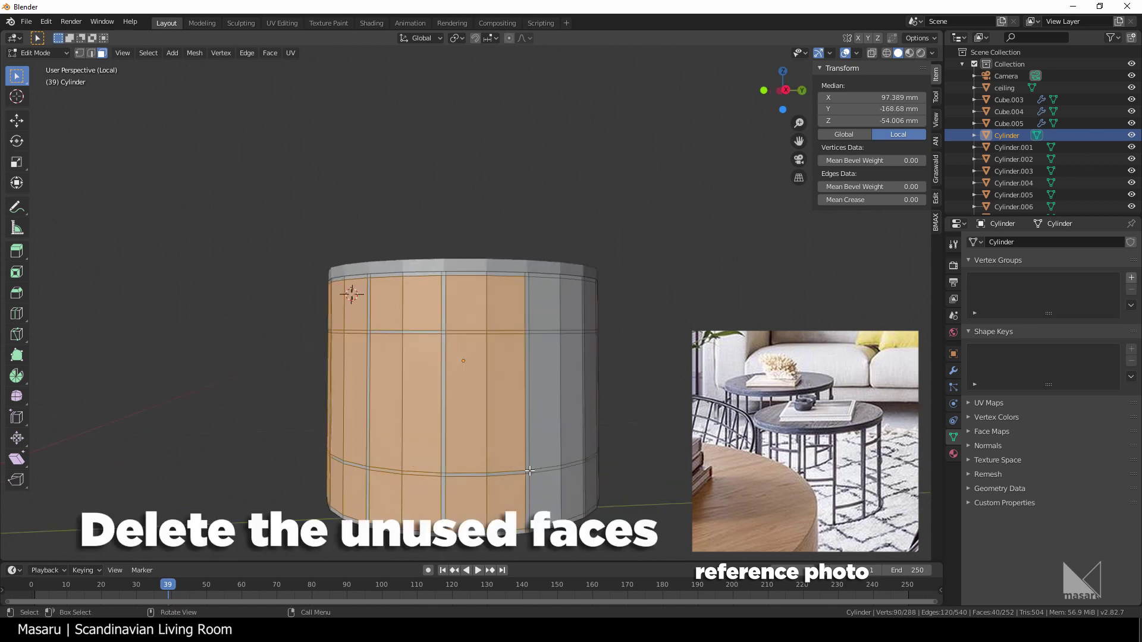
middle_click_drag(530, 471, 470, 464)
left_click_drag(458, 464, 464, 303)
middle_click_drag(512, 327, 464, 333)
left_click_drag(457, 359, 499, 484)
middle_click_drag(529, 483, 476, 476)
left_click_drag(476, 476, 500, 365)
middle_click_drag(512, 365, 452, 375)
left_click_drag(452, 375, 476, 479)
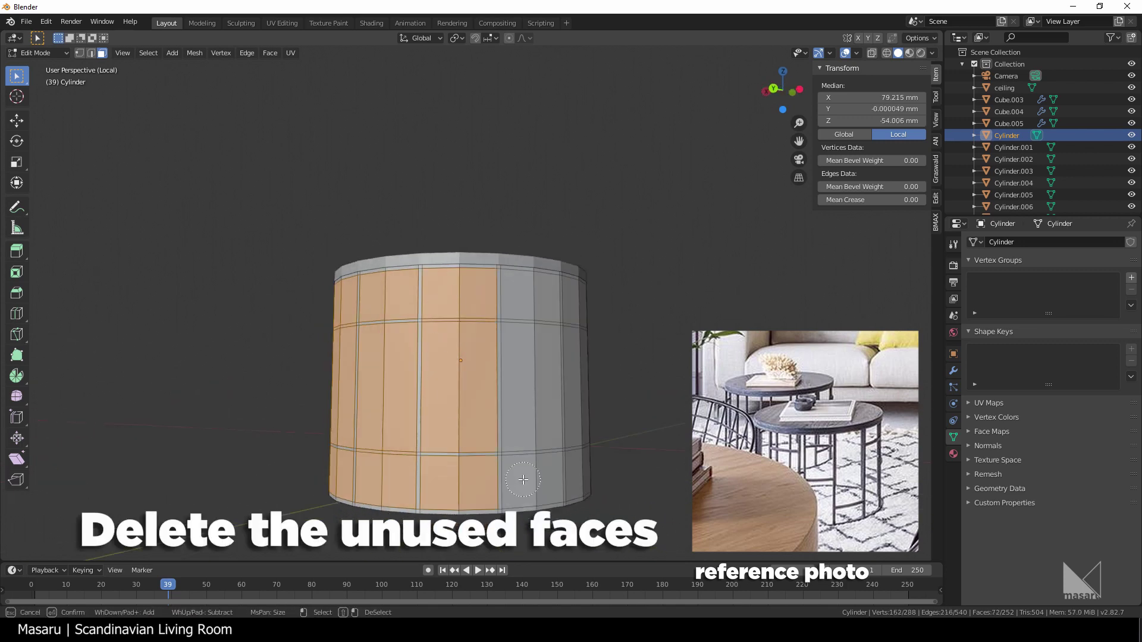
middle_click_drag(524, 480, 461, 470)
left_click_drag(461, 470, 497, 348)
middle_click_drag(522, 348, 479, 351)
left_click_drag(479, 351, 524, 303)
middle_click_drag(535, 470, 491, 470)
left_click_drag(491, 470, 494, 351)
right_click(494, 297)
key("x")
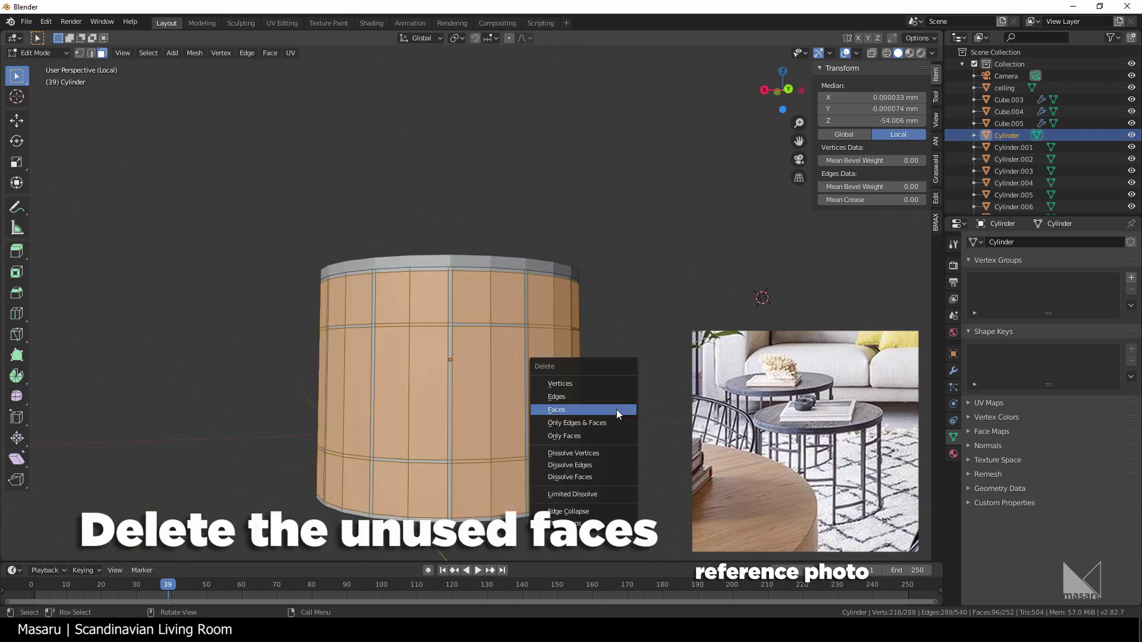
left_click(616, 412)
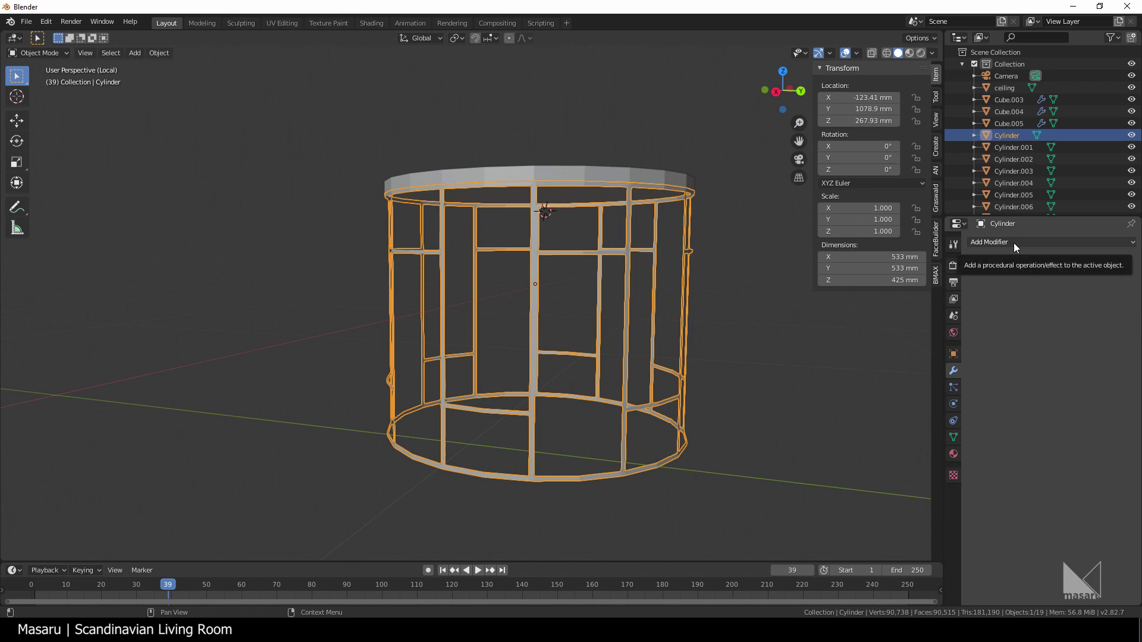
Add a Solidify modifier with a 10 mm thickness to the side table's frame
left_click(1014, 243)
left_click(905, 438)
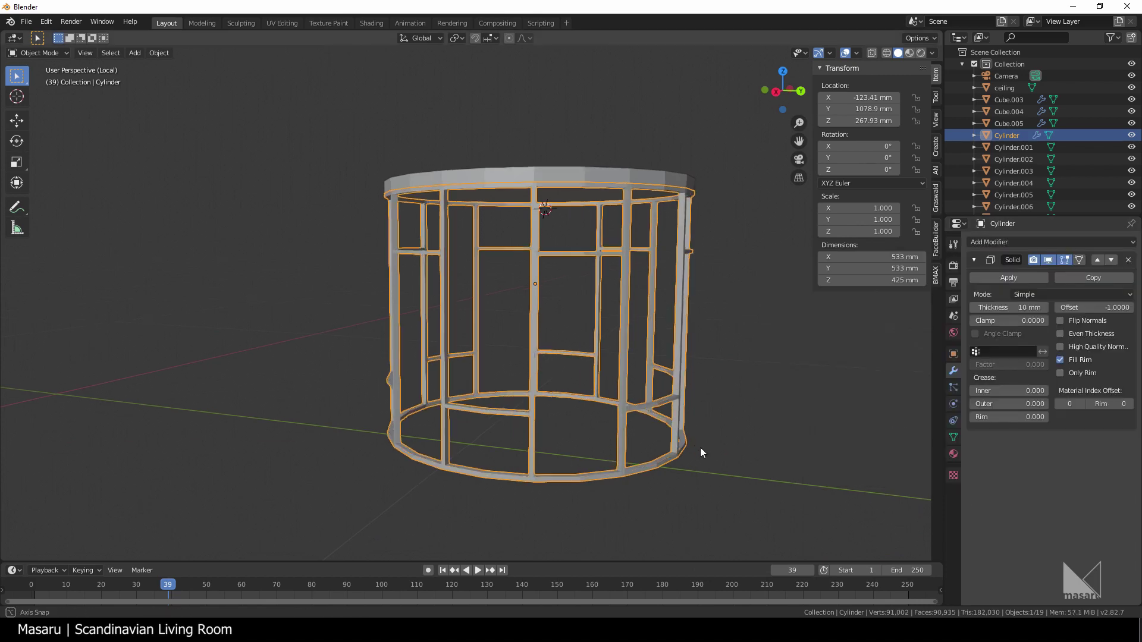
middle_click_drag(700, 447, 564, 404)
Turn on Auto Smooth in the normals settings of the frame's mesh and return to its modifiers
left_click(953, 435)
left_click(975, 448)
left_click(987, 460)
left_click(782, 477)
scroll(755, 477, "up", 3)
middle_click_drag(755, 477, 573, 486)
left_click(694, 466)
left_click(954, 370)
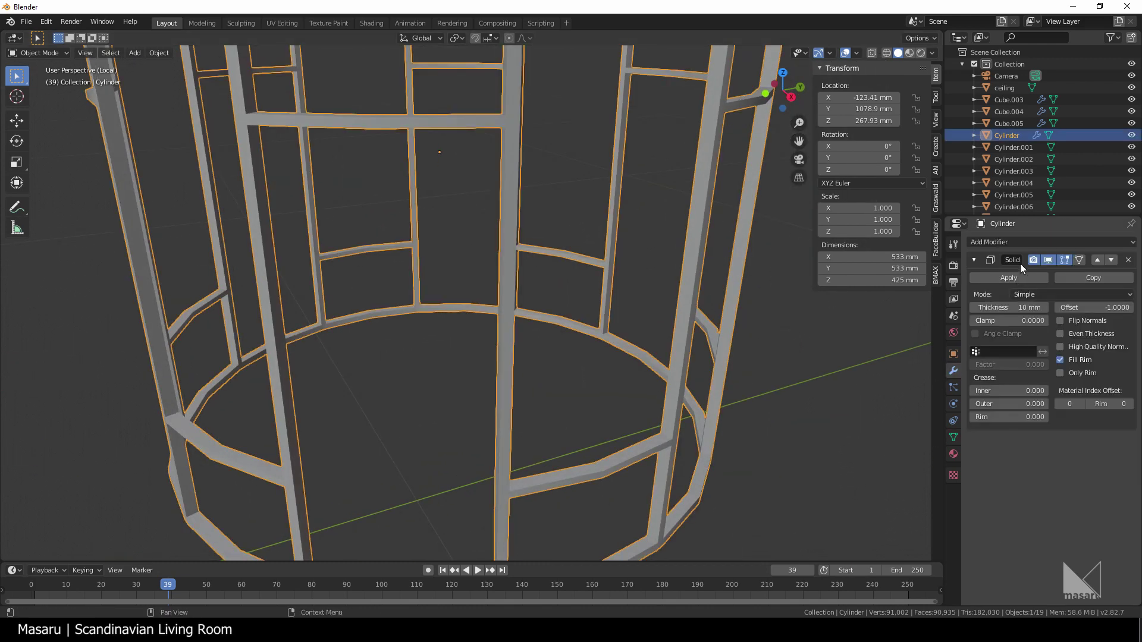
Add a Bevel modifier with a 1 mm offset and 2 segments to the frame, plus a Subdivision Surface modifier
left_click(1104, 237)
left_click(925, 316)
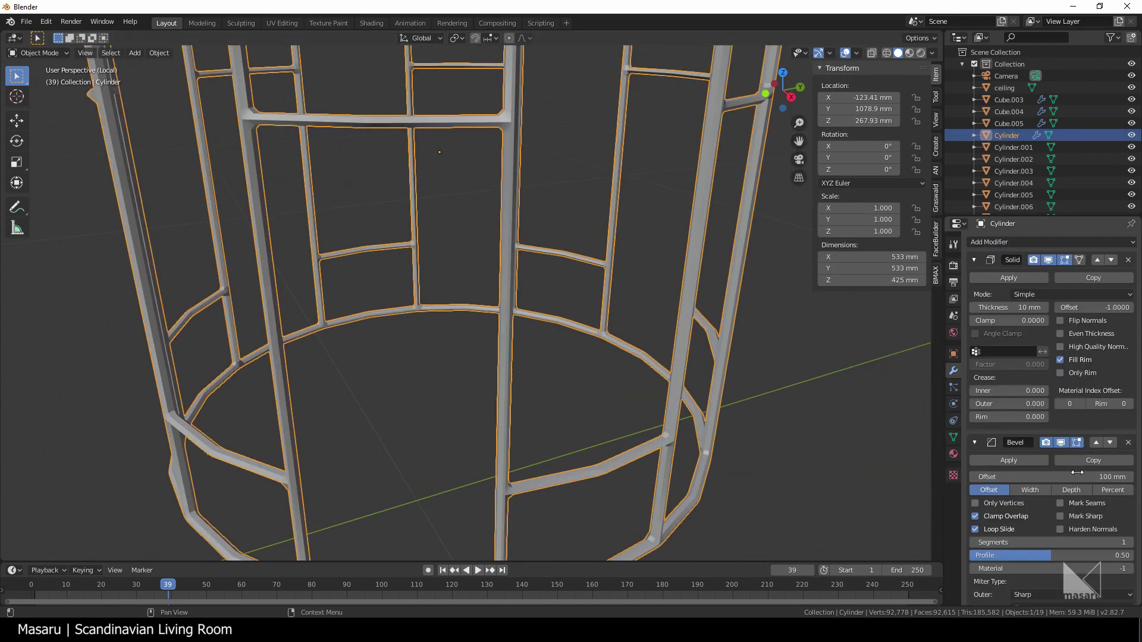
left_click_drag(1059, 478, 1076, 479)
left_click(1073, 242)
left_click(936, 439)
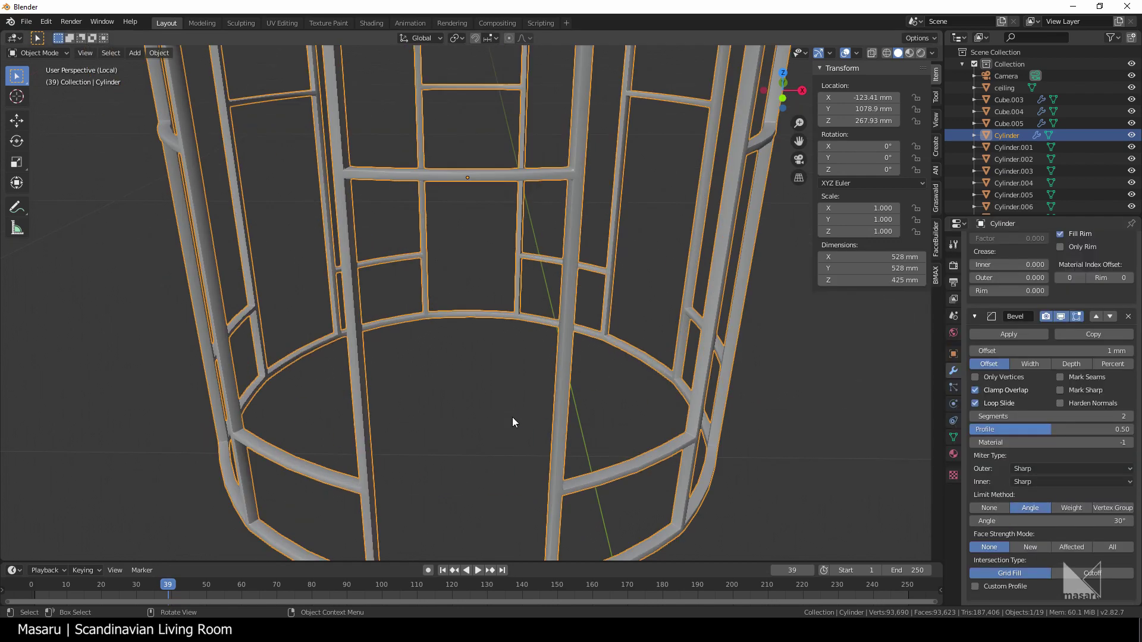
middle_click_drag(512, 417, 514, 470)
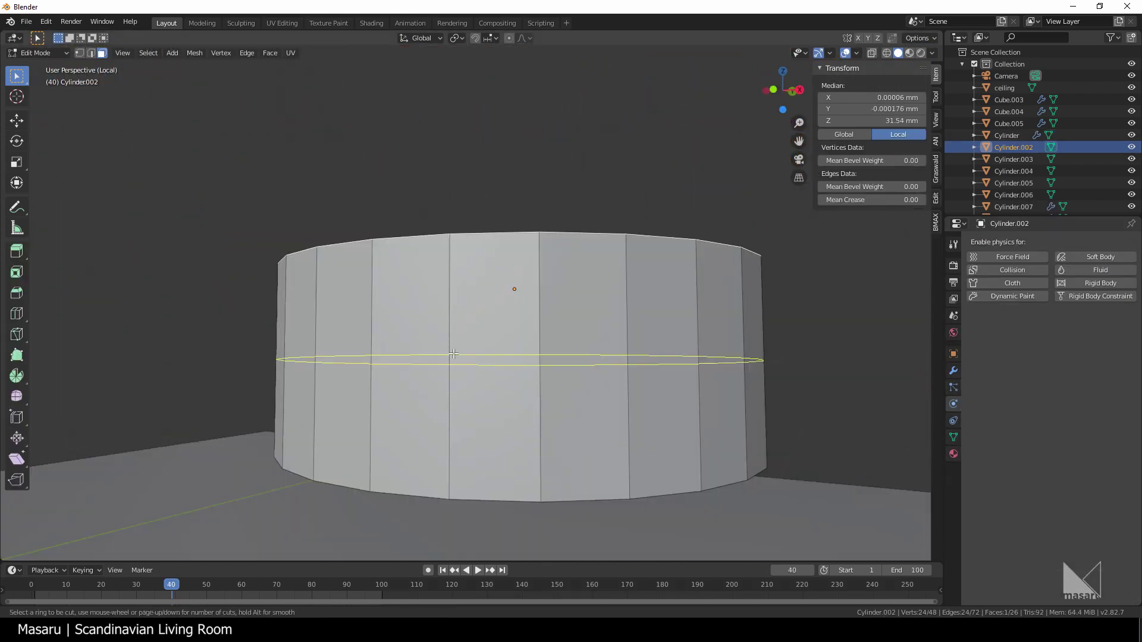
Add four evenly spaced horizontal loop cuts around the sides of the pouf cylinder
scroll(510, 287, "up", 2)
left_click(510, 288)
right_click(509, 287)
middle_click_drag(510, 287, 497, 303)
Inset the top and bottom faces of the pouf cylinder by about 60 mm and delete the inner faces
key("alt+a")
key("3")
left_click(505, 341)
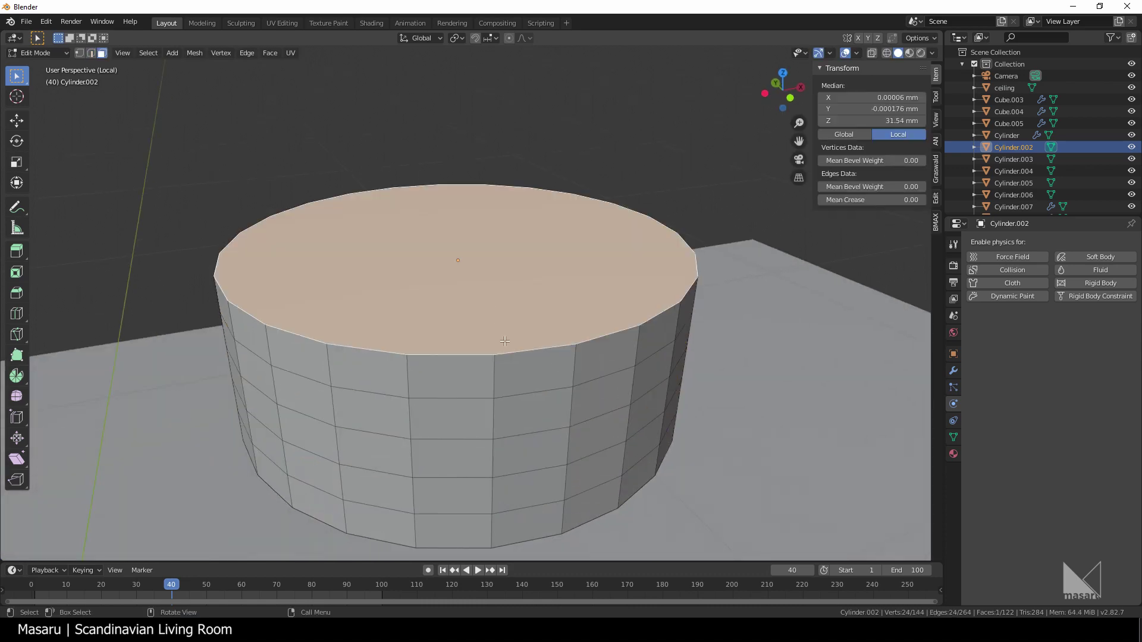
middle_click_drag(424, 361, 479, 462)
left_click(413, 473, "shift")
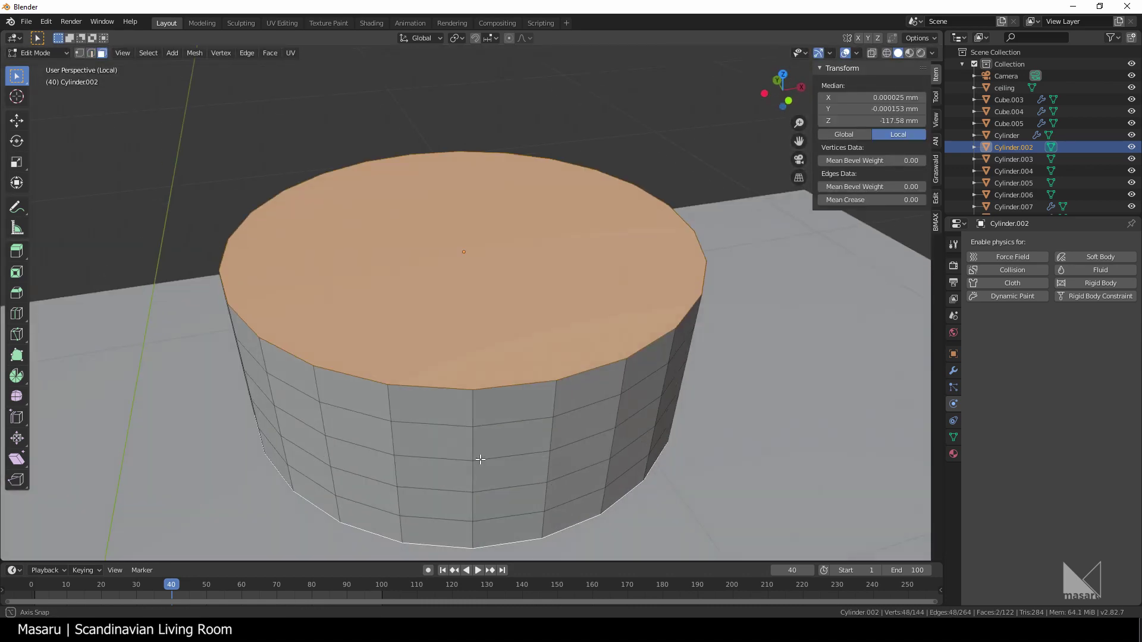
key("i")
left_click(717, 471)
middle_click_drag(717, 471, 500, 394)
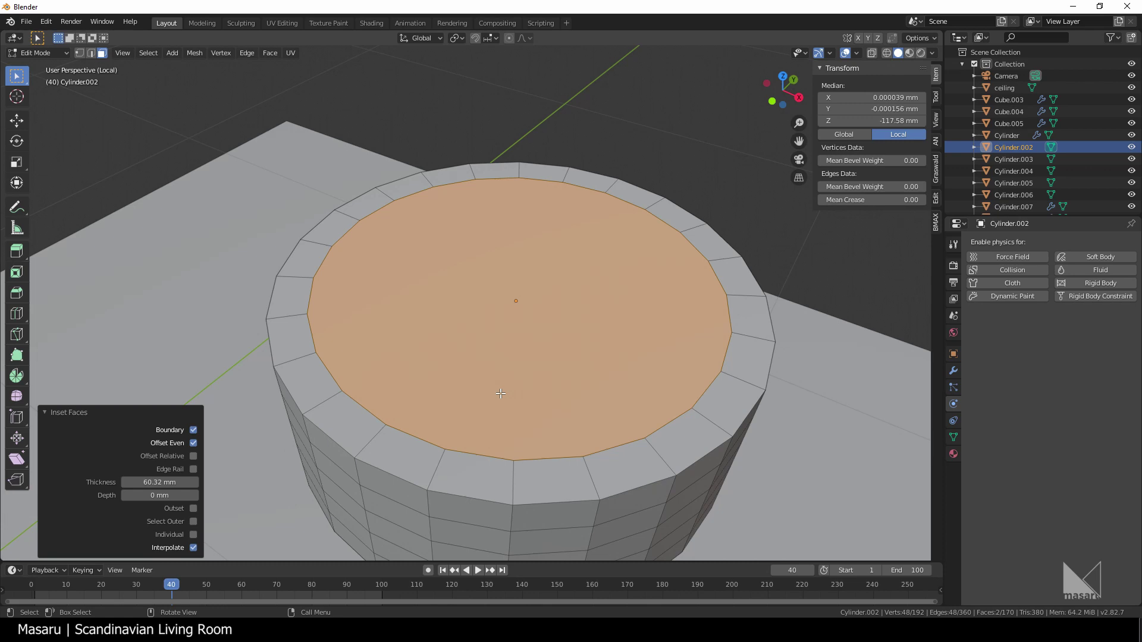
key("x")
left_click(501, 394)
Close the round bottom and top openings of the pouf cylinder with Grid Fill, using a span of 6
left_click(92, 55)
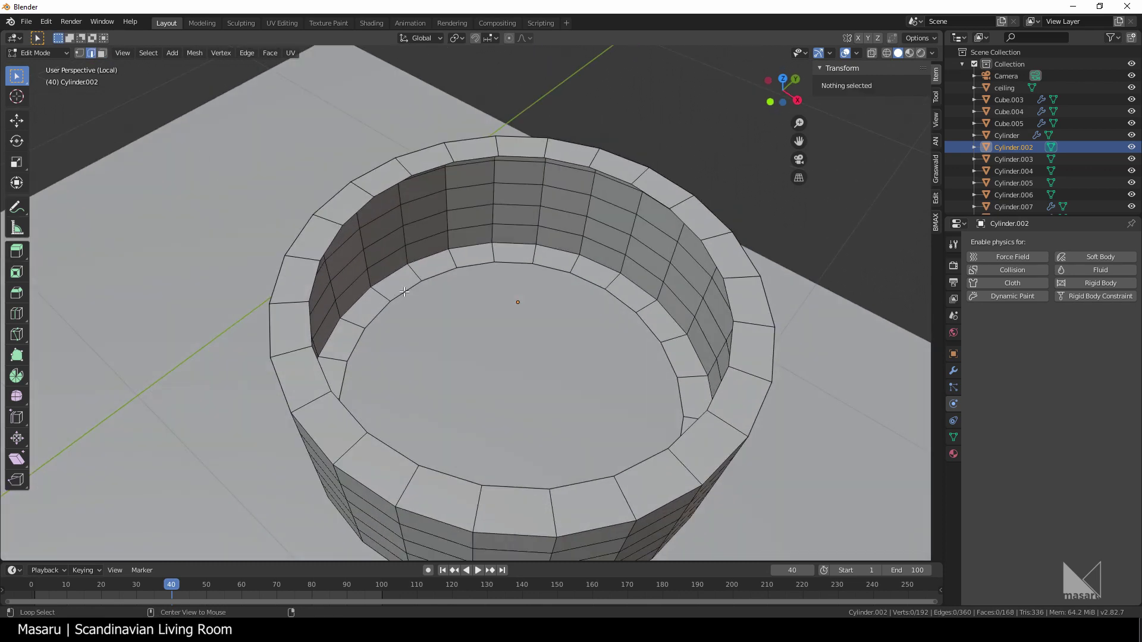
left_click(404, 292, "alt")
middle_click_drag(607, 279, 594, 322)
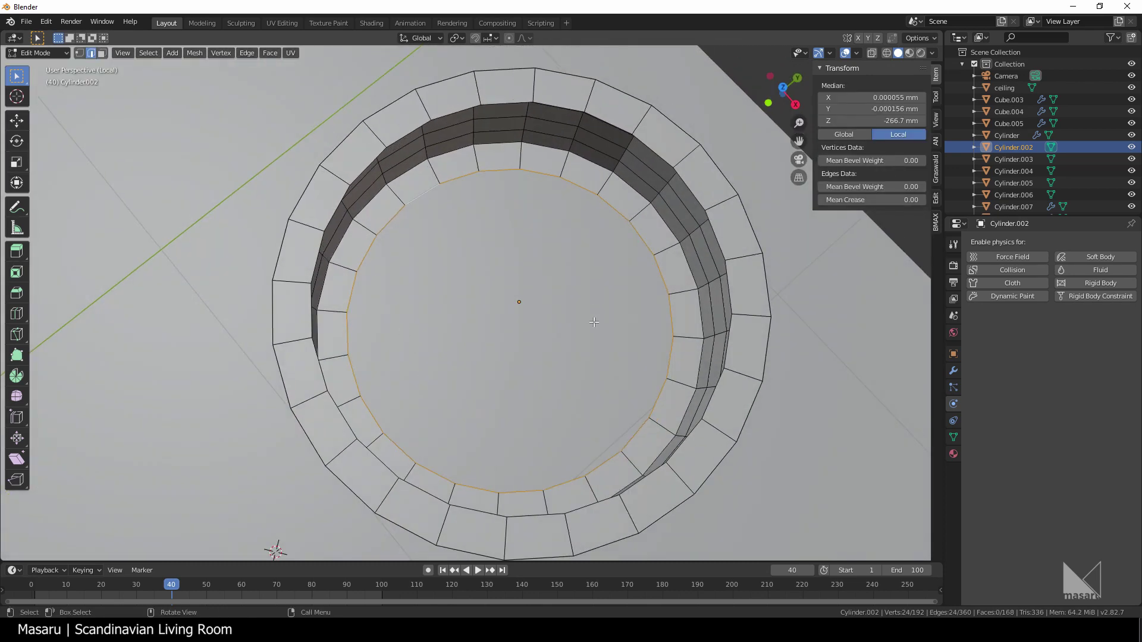
key("ctrl+f")
left_click(466, 302)
middle_click_drag(467, 302, 461, 249)
left_click(523, 357)
scroll(440, 178, "up", 1)
left_click(411, 130, "alt")
right_click(408, 128)
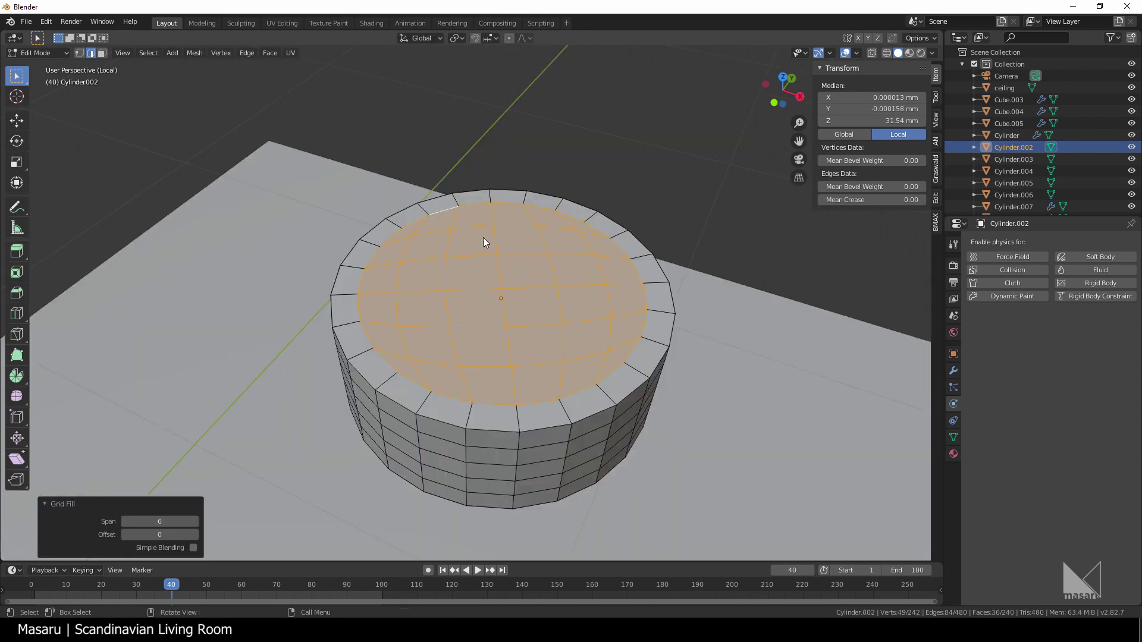
Add Cloth physics to the pouf cylinder, enable Pressure and open the pressure value for editing
left_click(1012, 282)
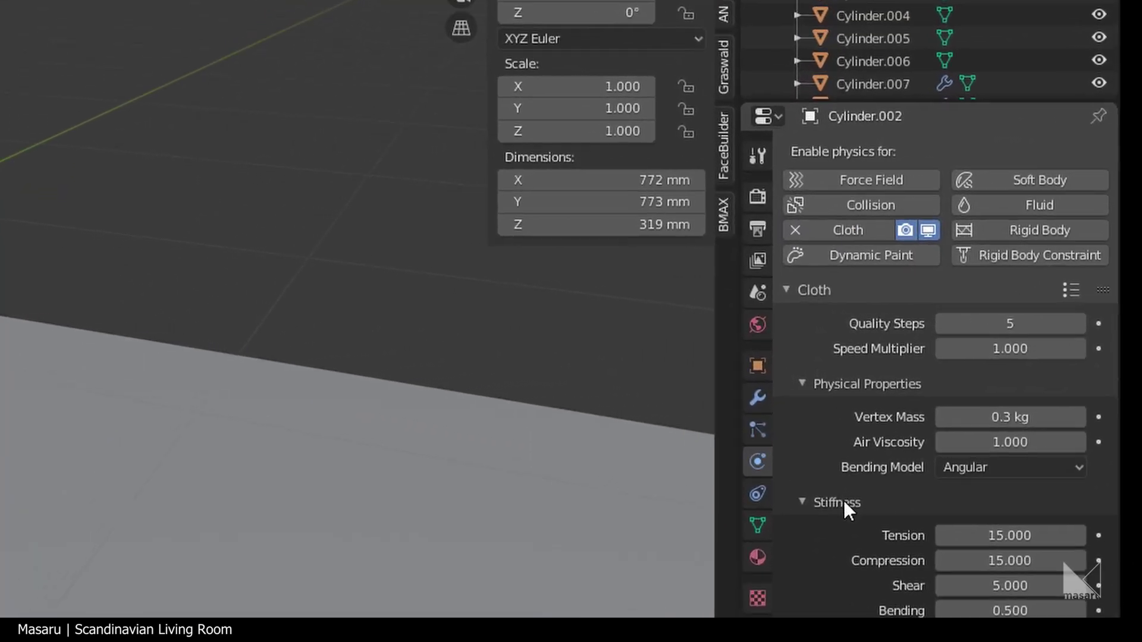
scroll(843, 501, "down", 15)
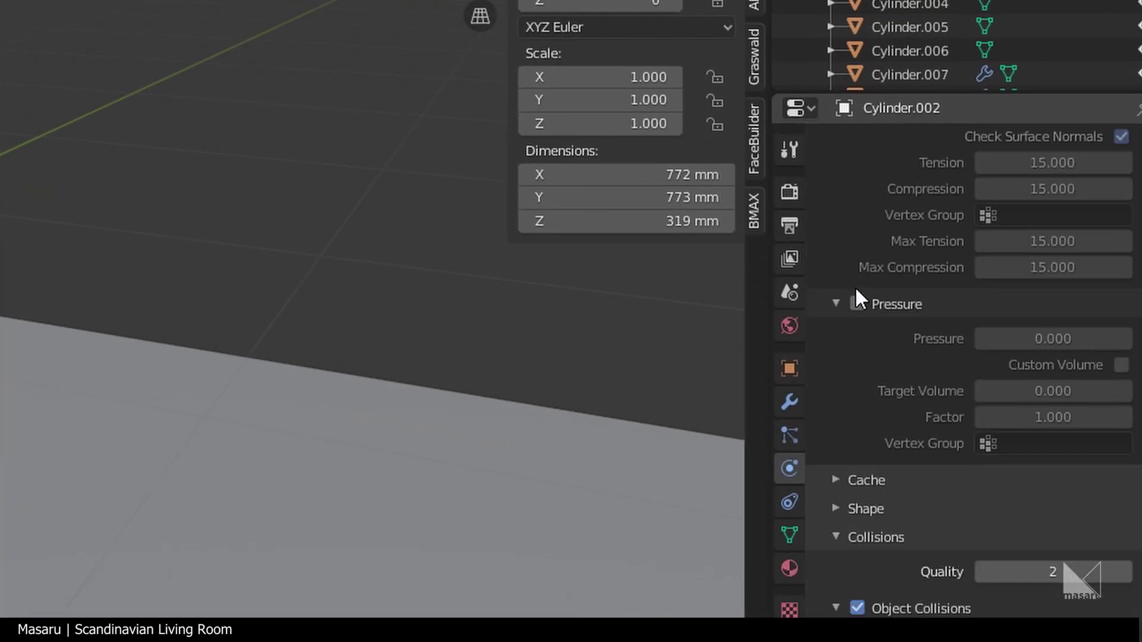
left_click(858, 304)
left_click(1041, 339)
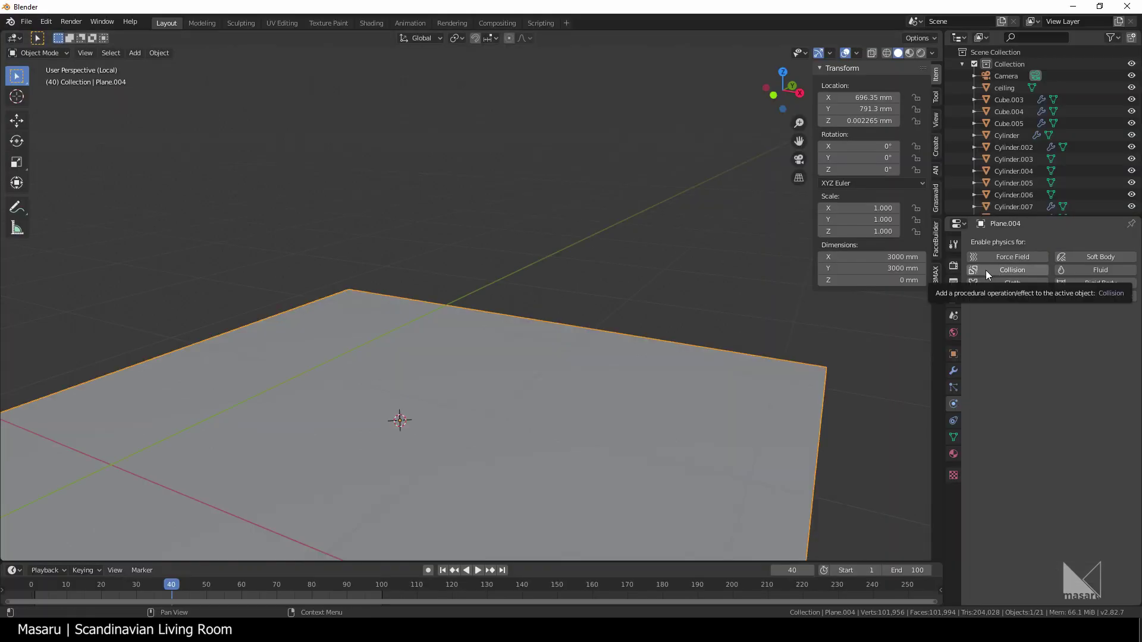
Give the floor plane Collision physics and play the pouf's cloth simulation
left_click(987, 271)
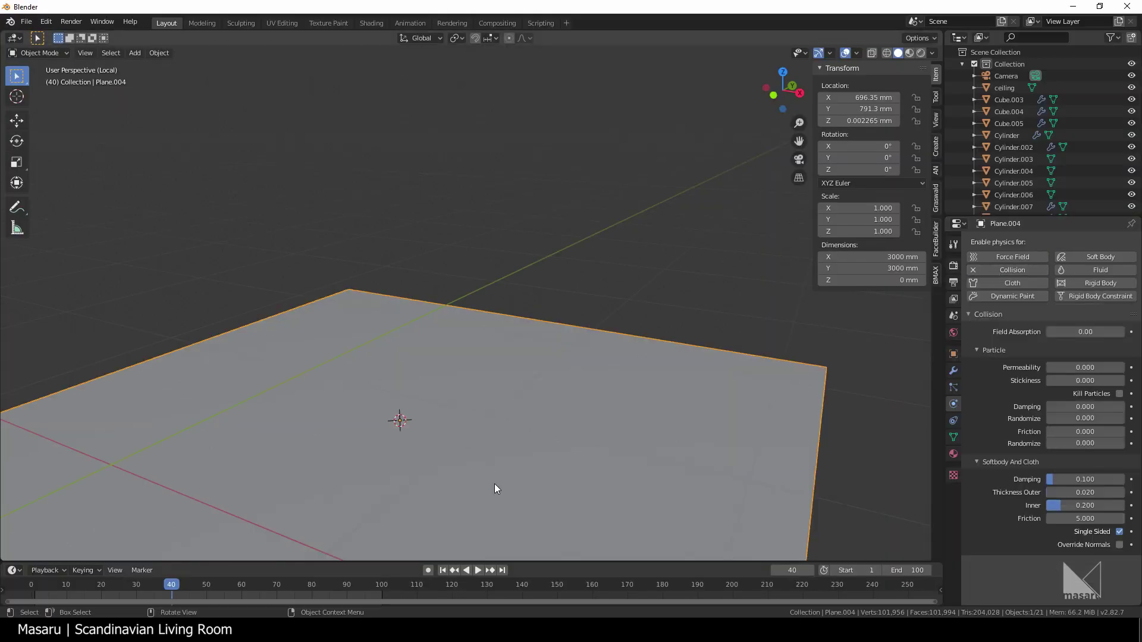
key("space")
scroll(619, 372, "up", 4)
middle_click_drag(512, 357, 591, 323)
middle_click_drag(591, 323, 594, 342)
Set the pouf's cloth pressure to 3, rerun the simulation and go to frame 22
left_click(1065, 505)
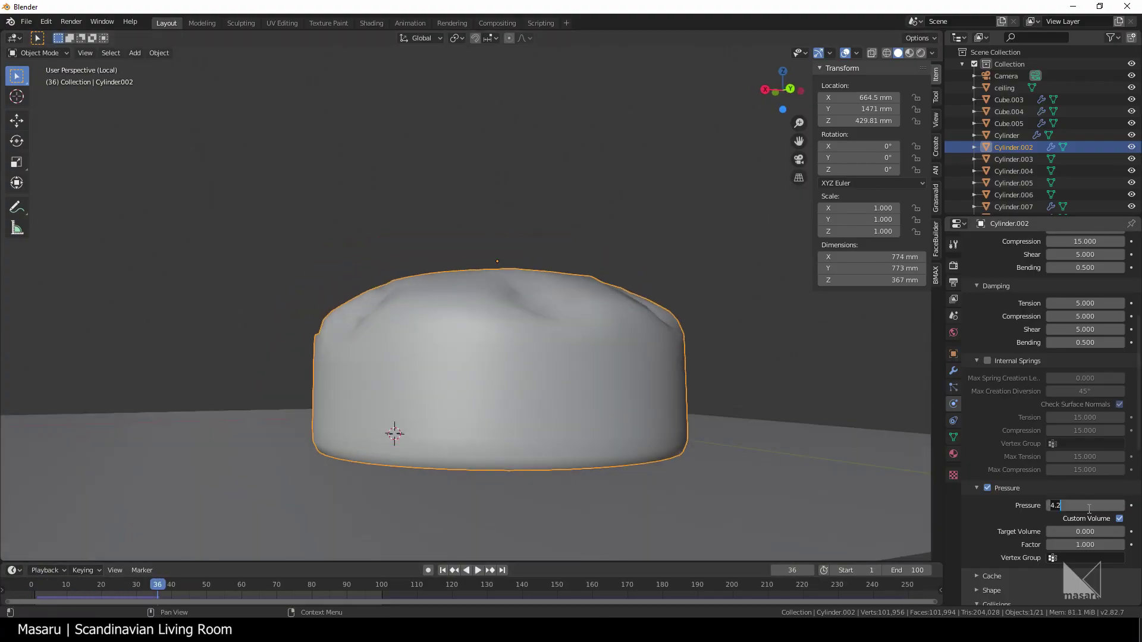
type("4")
key("Return")
key("space")
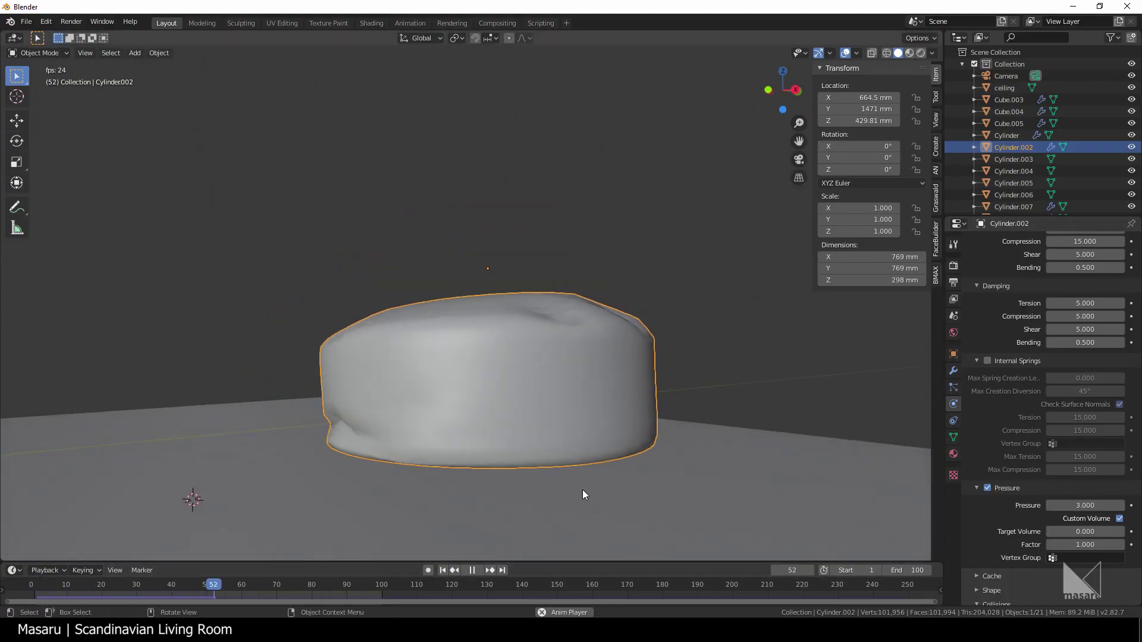
left_click(188, 587)
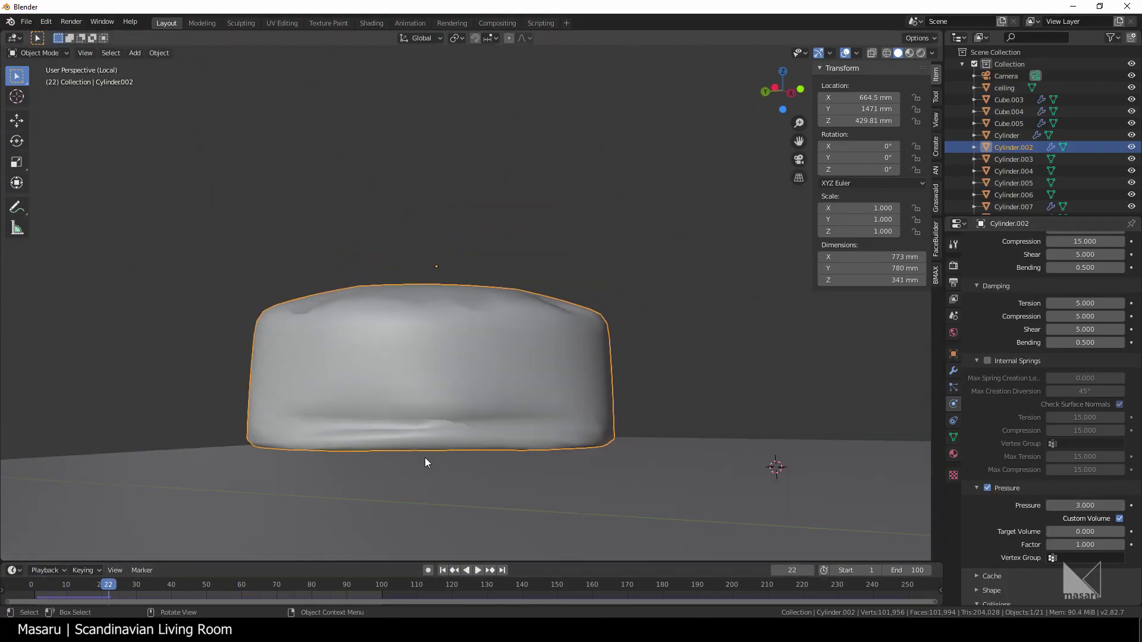
Apply the pouf's Subdivision Surface and Cloth modifiers to fix its simulated shape
middle_click_drag(426, 462, 654, 440)
left_click(953, 370)
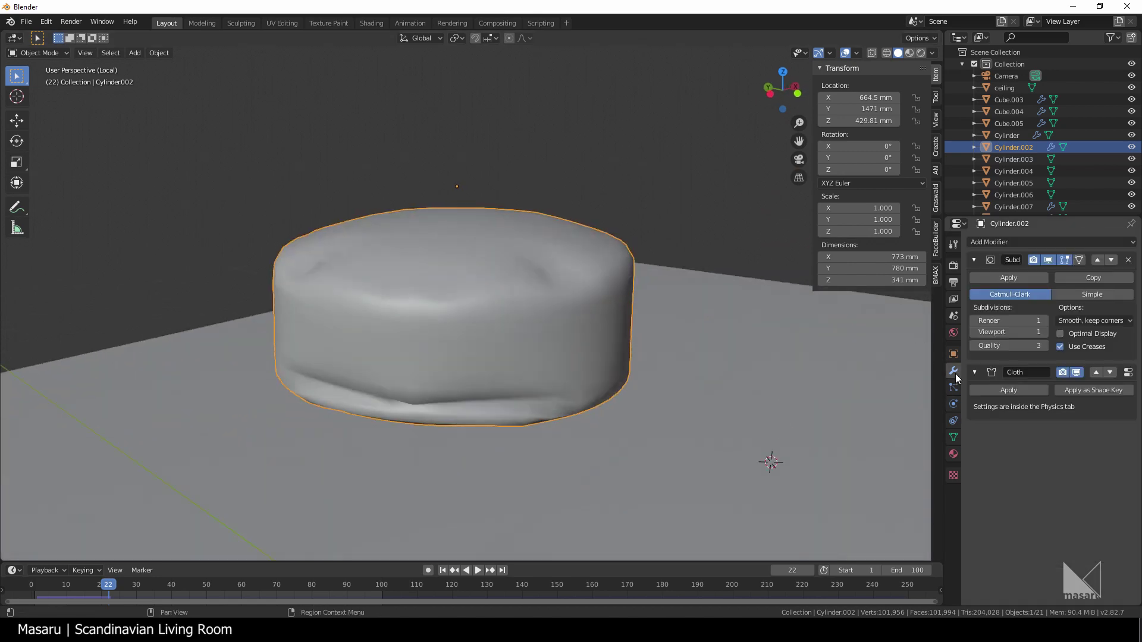
left_click(985, 275)
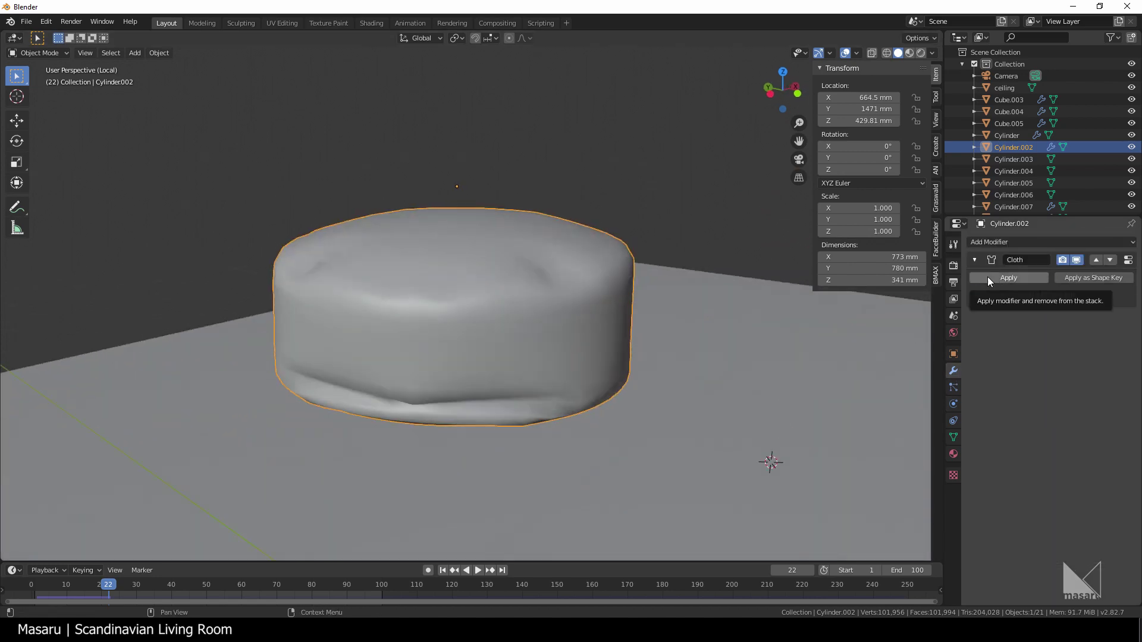
left_click(987, 278)
Select the edge loop around the pouf's top rim and bevel it into a narrow band about 2 mm wide with 2 segments
middle_click_drag(597, 352, 574, 394)
scroll(575, 394, "up", 1)
scroll(575, 394, "down", 1)
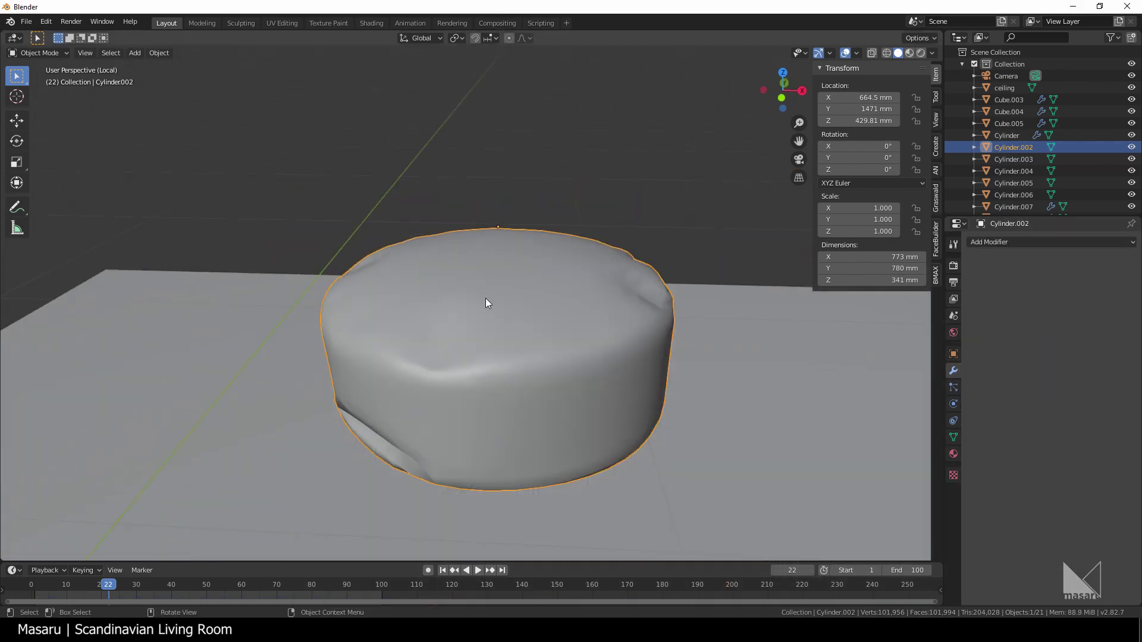
key("Tab")
scroll(492, 374, "up", 1)
left_click(472, 379)
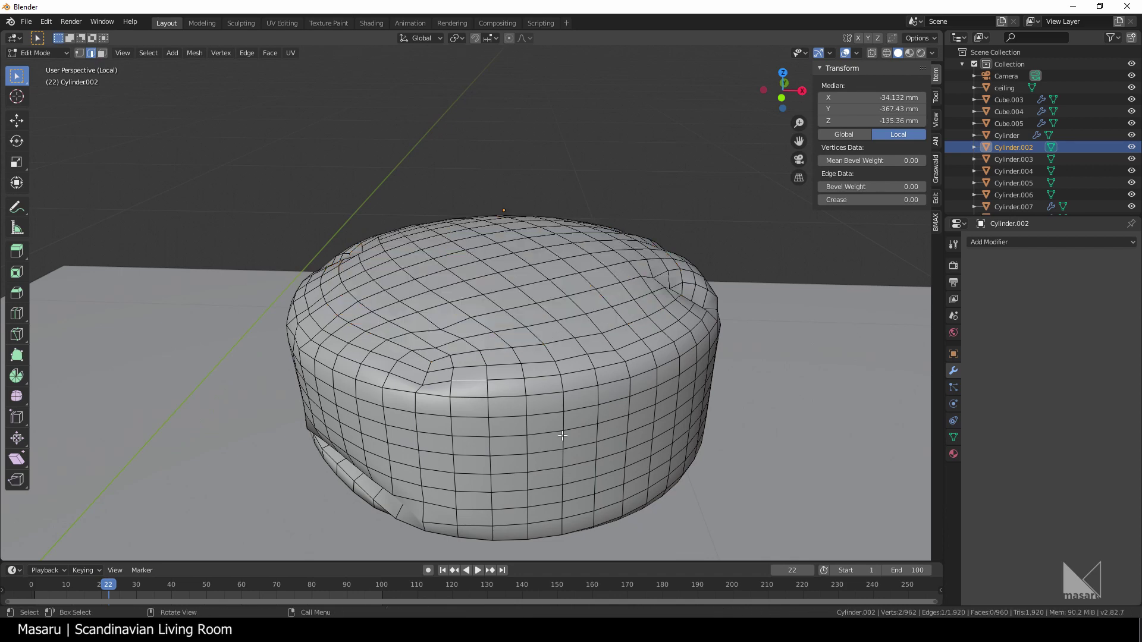
middle_click_drag(474, 379, 543, 421)
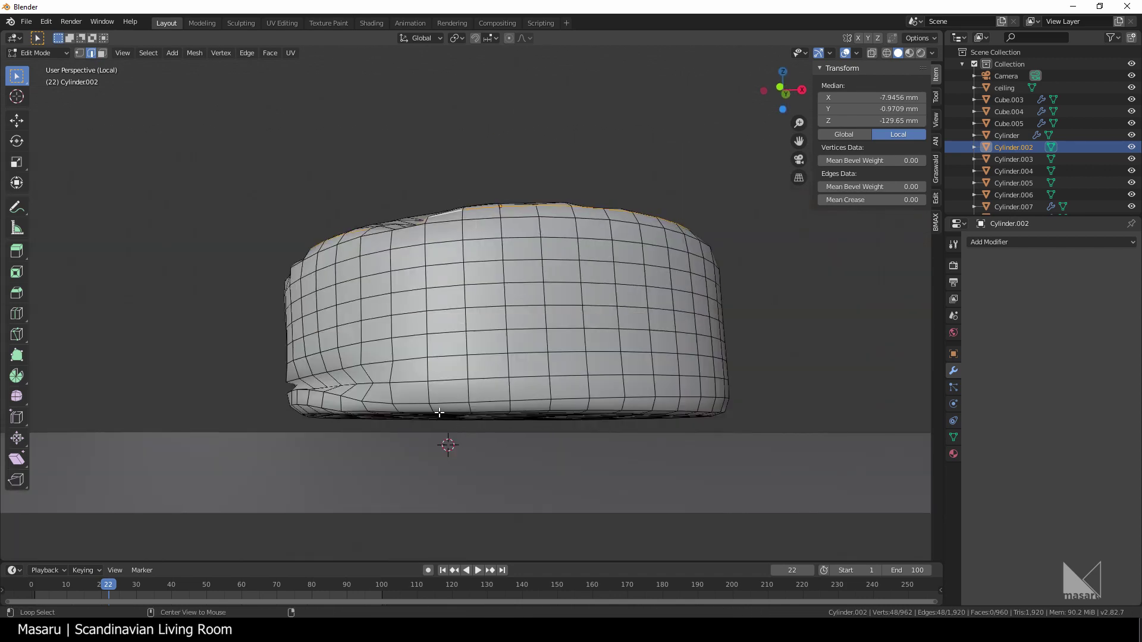
key("KP_Decimal")
key("ctrl+b")
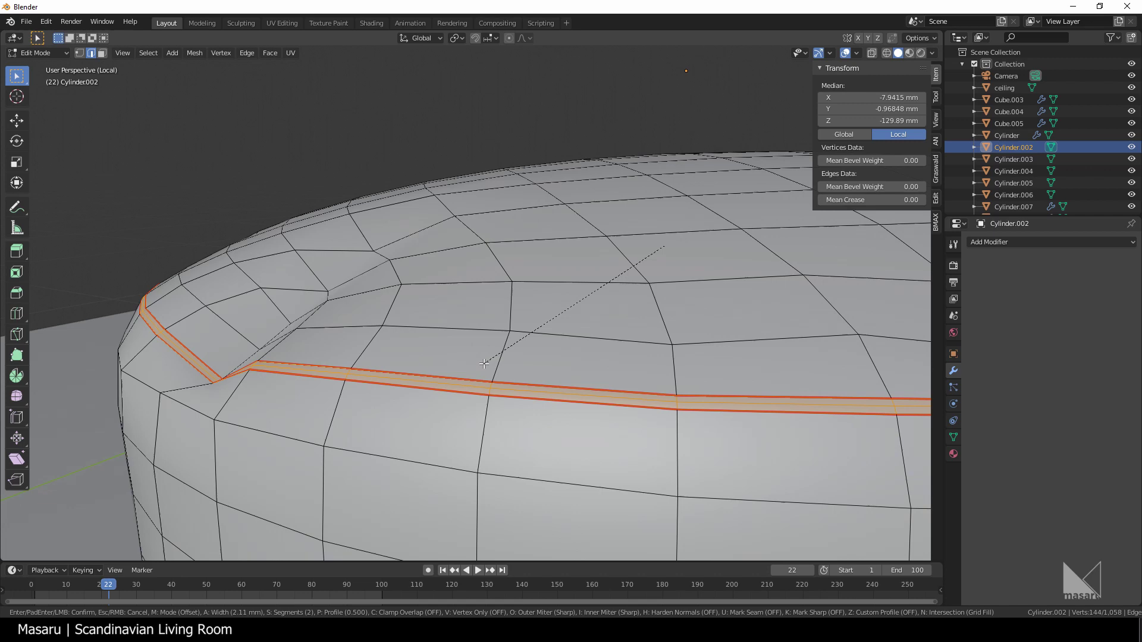
left_click(484, 364)
Select the entire pouf mesh and clear the seams from all its edges
left_click(467, 384, "alt")
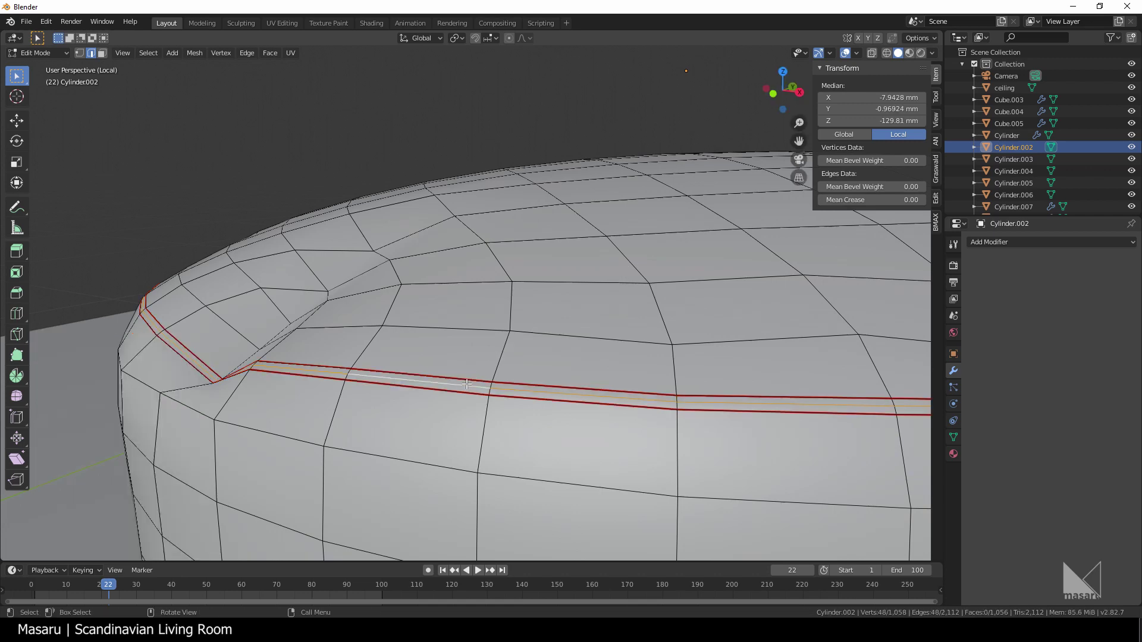
key("a")
right_click(462, 364)
left_click(462, 373)
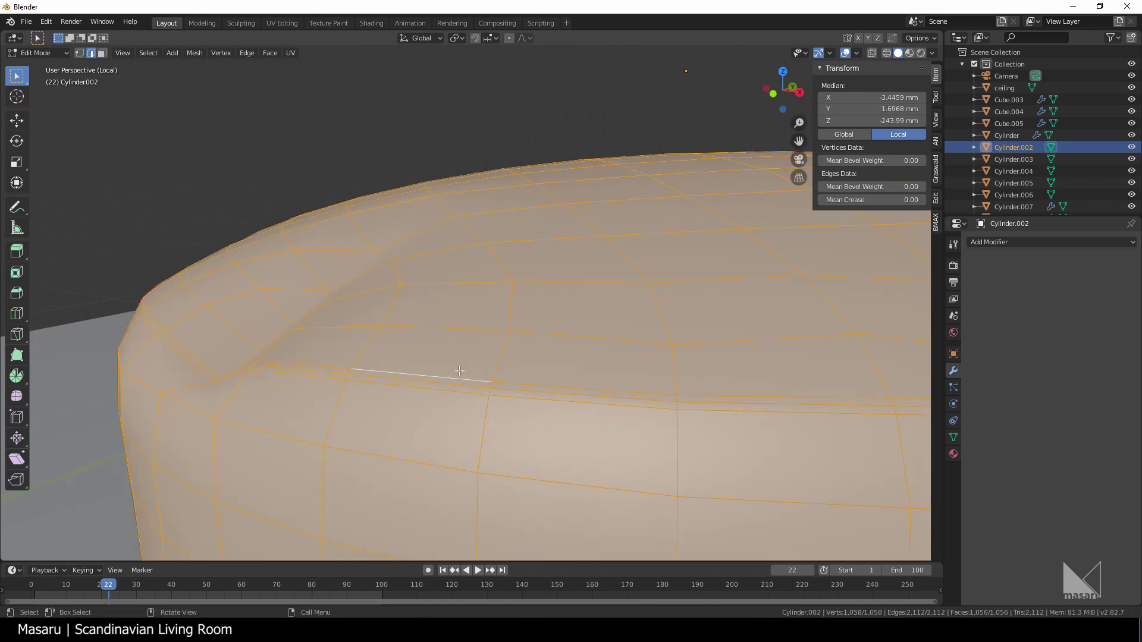
Scale the middle edge loop of the pouf's rim band to 0.993 and shift it along Z to form a seam groove
left_click(446, 376)
key("s")
left_click(533, 446)
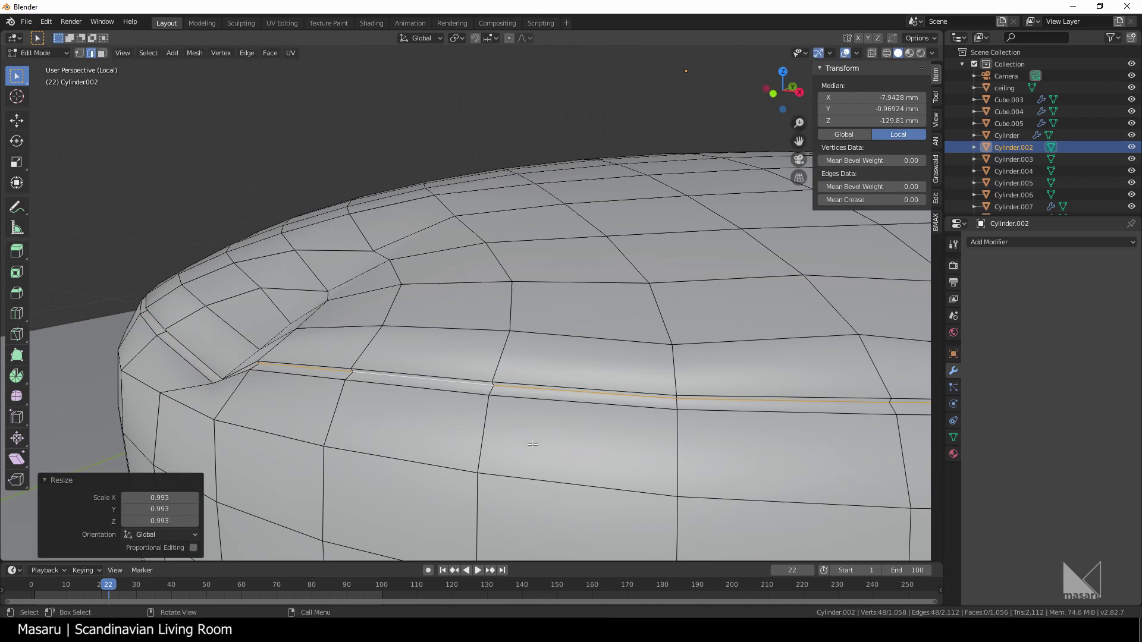
key("g")
key("z")
left_click(533, 447)
key("Tab")
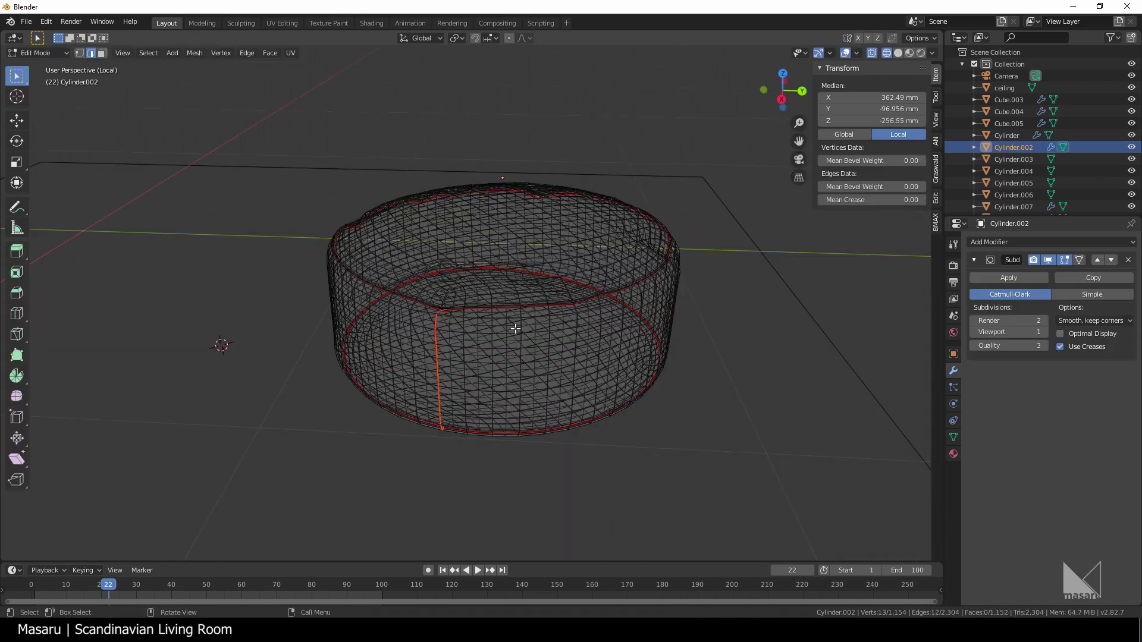
Unwrap the entire pouf mesh along its marked seams and check the resulting UV layout
key("a")
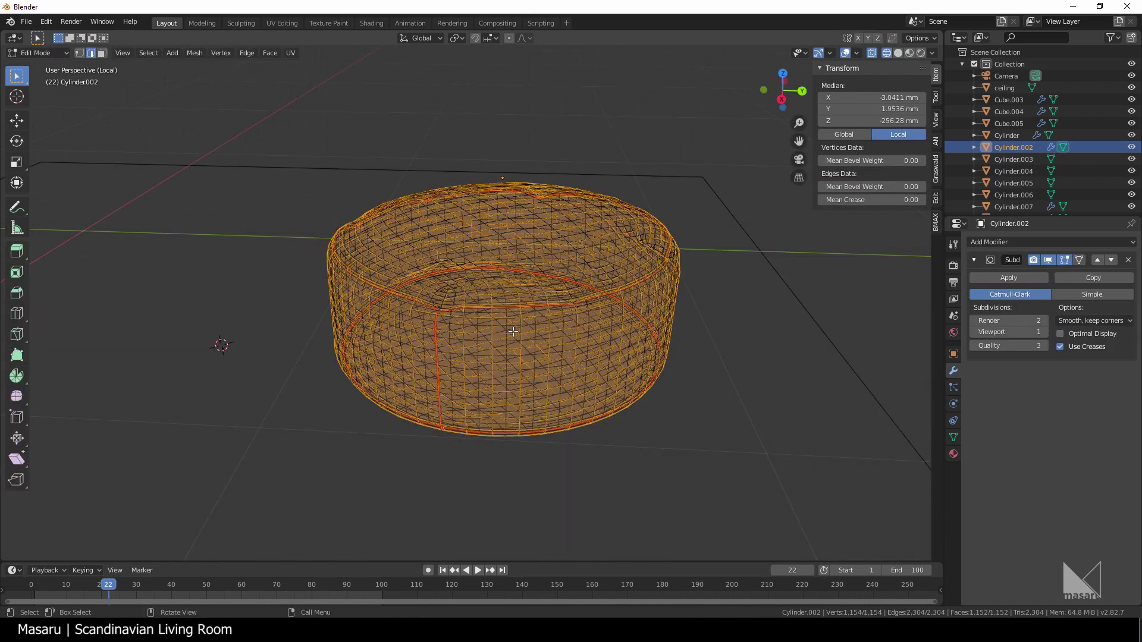
key("u")
left_click(513, 330)
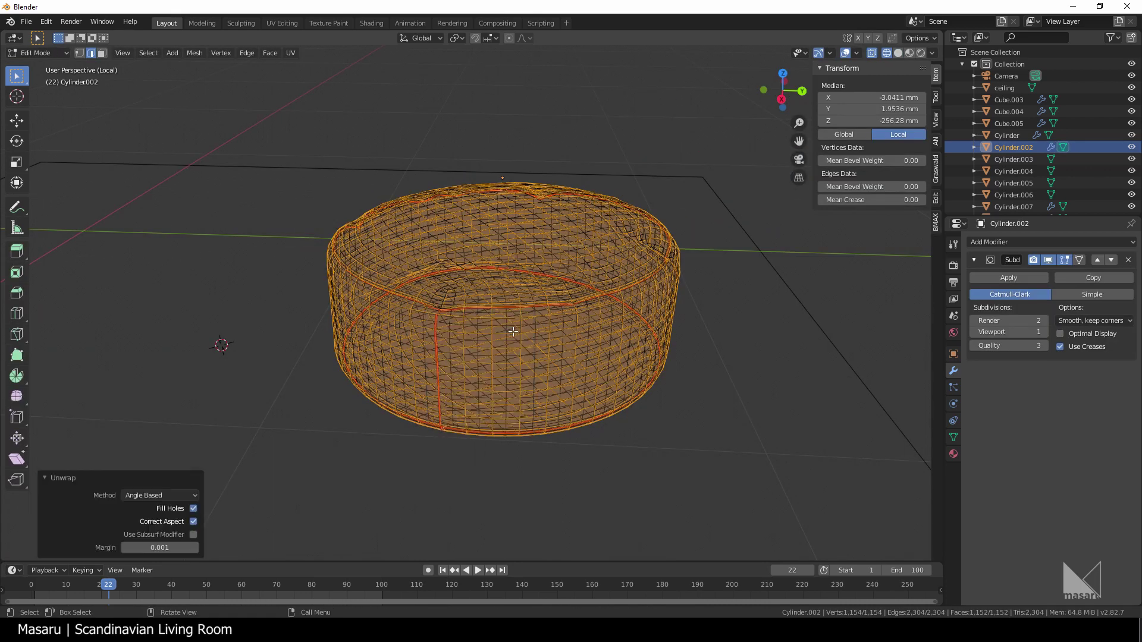
left_click(282, 22)
left_click(166, 23)
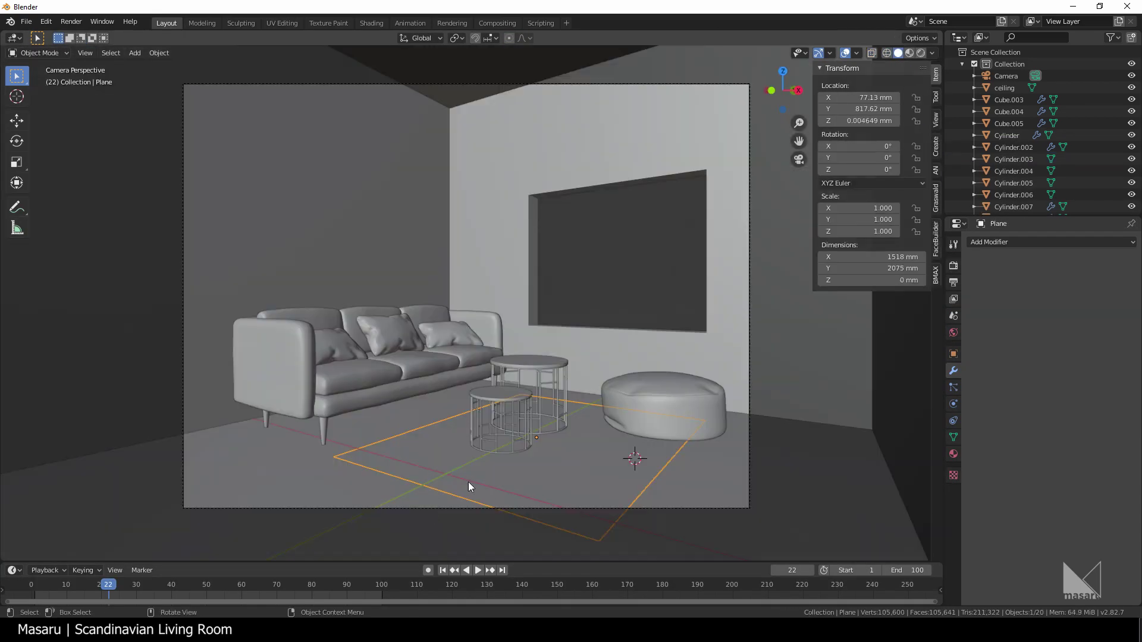
Enlarge the rug plane to about 1608 × 2198 mm, apply its scale and isolate it in local view
left_click(678, 491)
key("ctrl+a")
left_click(555, 418)
key("KP_Divide")
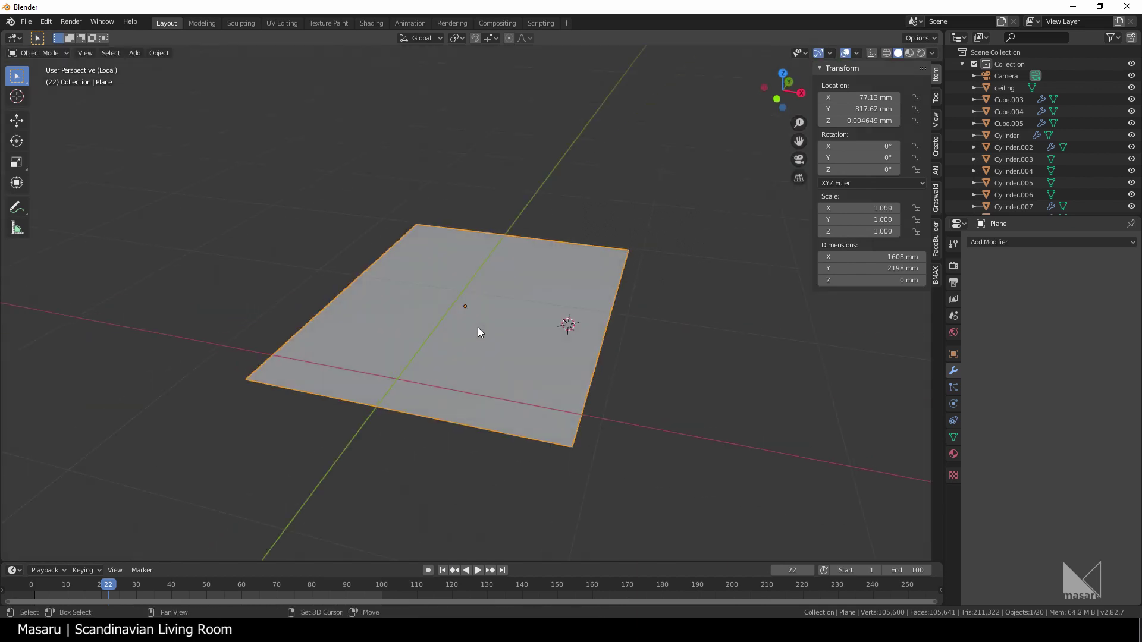
scroll(508, 348, "up", 2)
middle_click_drag(477, 328, 505, 365, "shift")
scroll(508, 352, "down", 1)
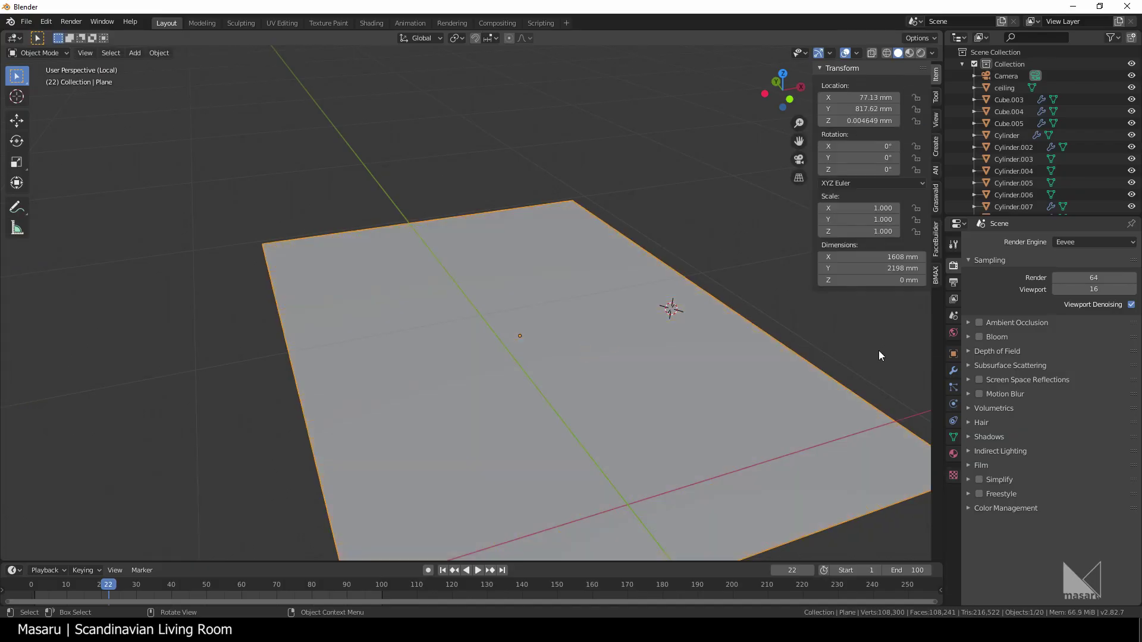
Add a Displace modifier to the rug plane with a Musgrave texture and set its strength to -0.010
left_click(953, 370)
left_click(996, 242)
left_click(992, 308)
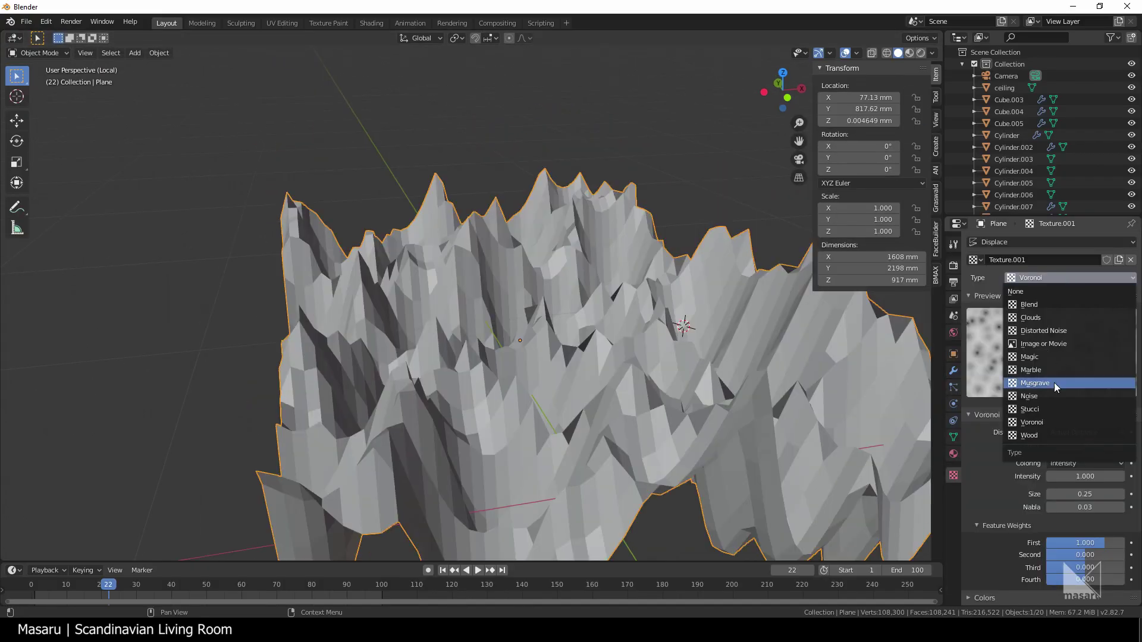
left_click(1054, 383)
middle_click_drag(536, 267, 498, 323)
right_click(497, 323)
left_click(497, 323)
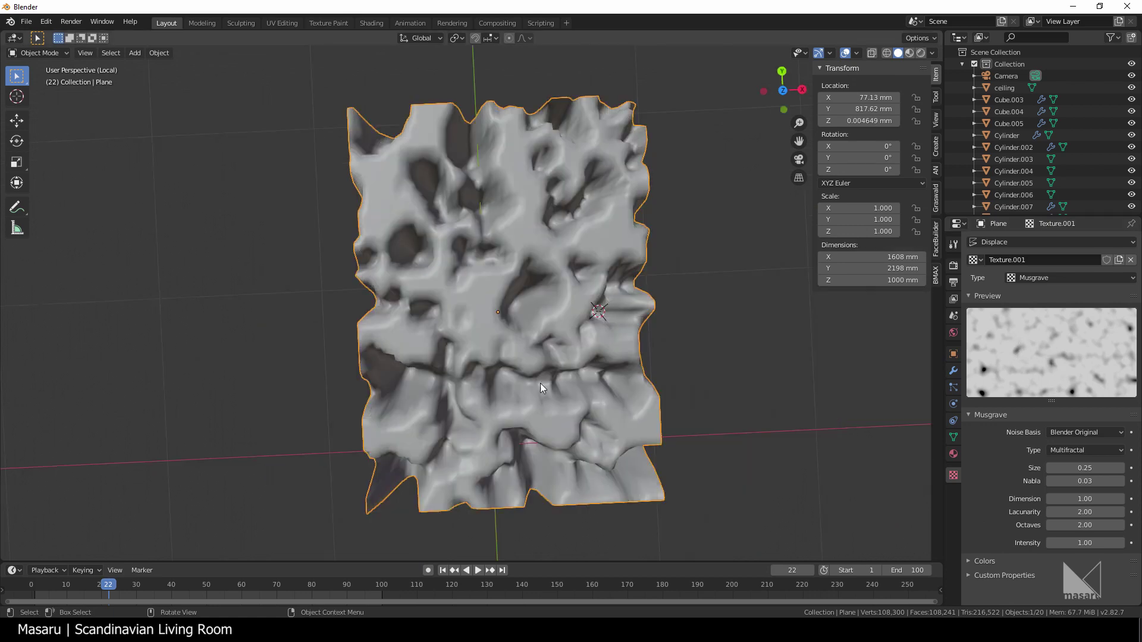
middle_click_drag(540, 383, 545, 262)
left_click(953, 370)
left_click_drag(1096, 373, 1036, 373)
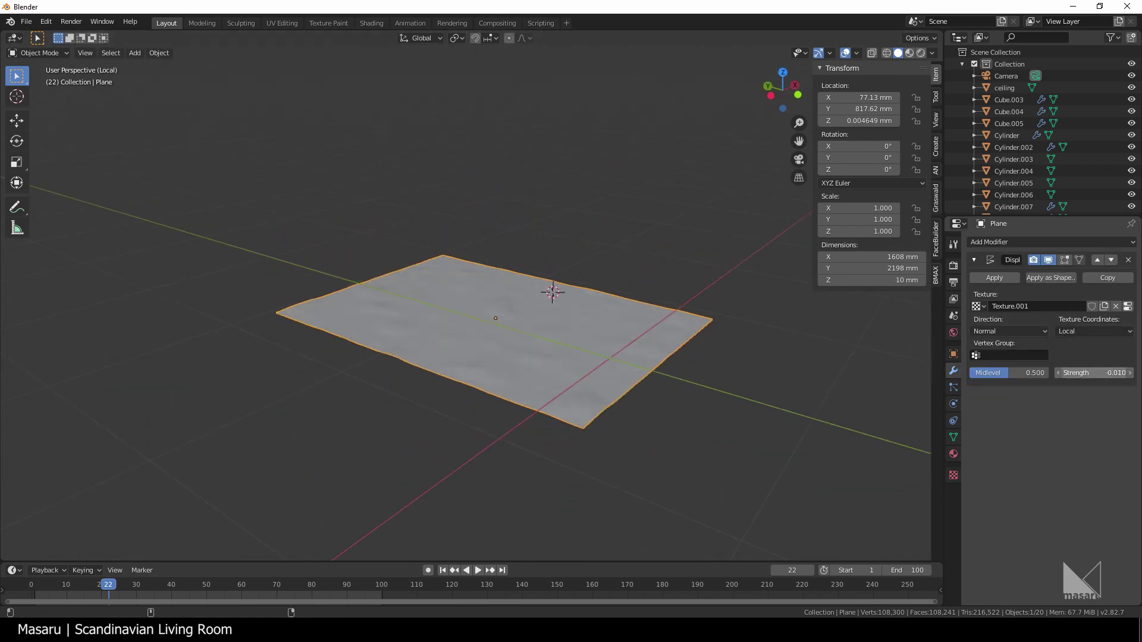
Add a Solidify modifier to the rug and set its thickness to 5 mm
scroll(513, 370, "up", 4)
middle_click_drag(514, 370, 559, 357)
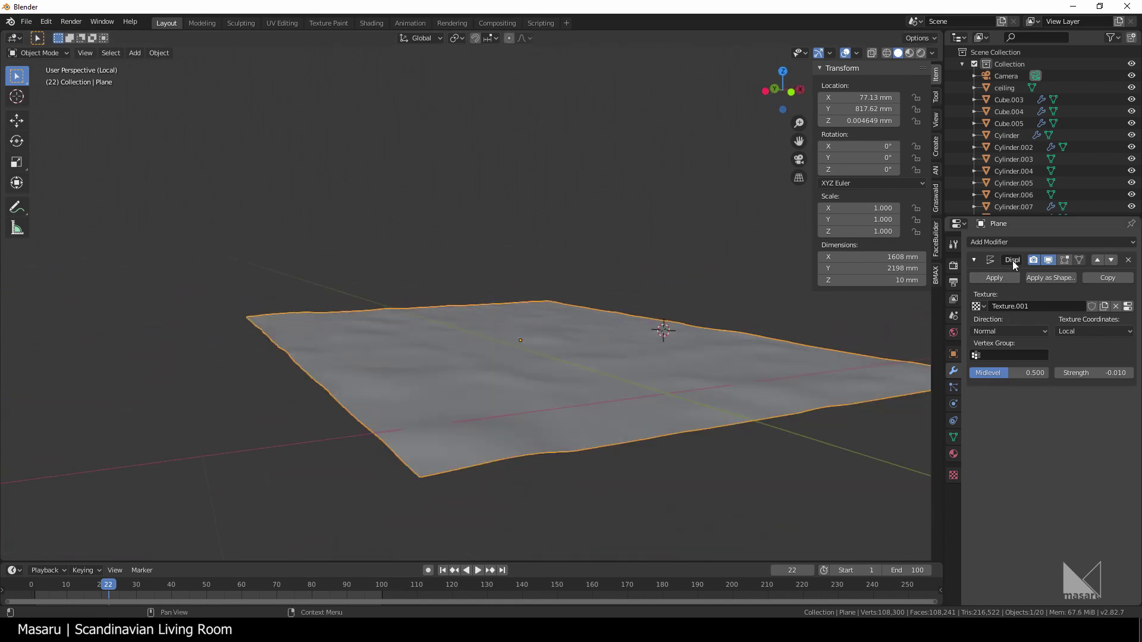
scroll(744, 297, "up", 2)
left_click(1051, 242)
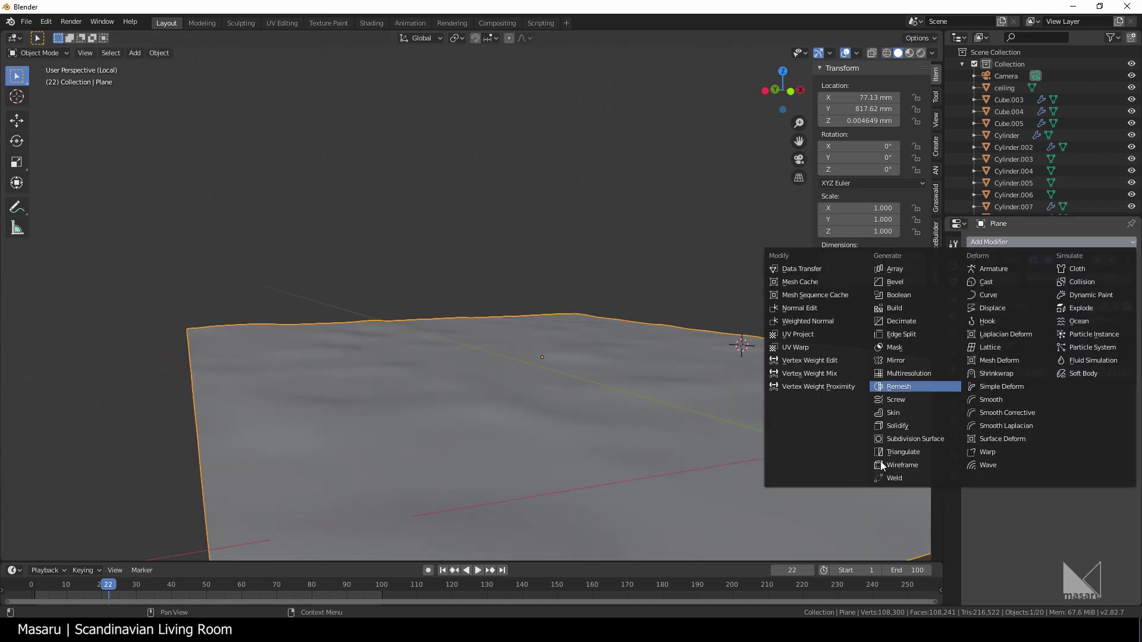
left_click(897, 426)
middle_click_drag(548, 393, 712, 458)
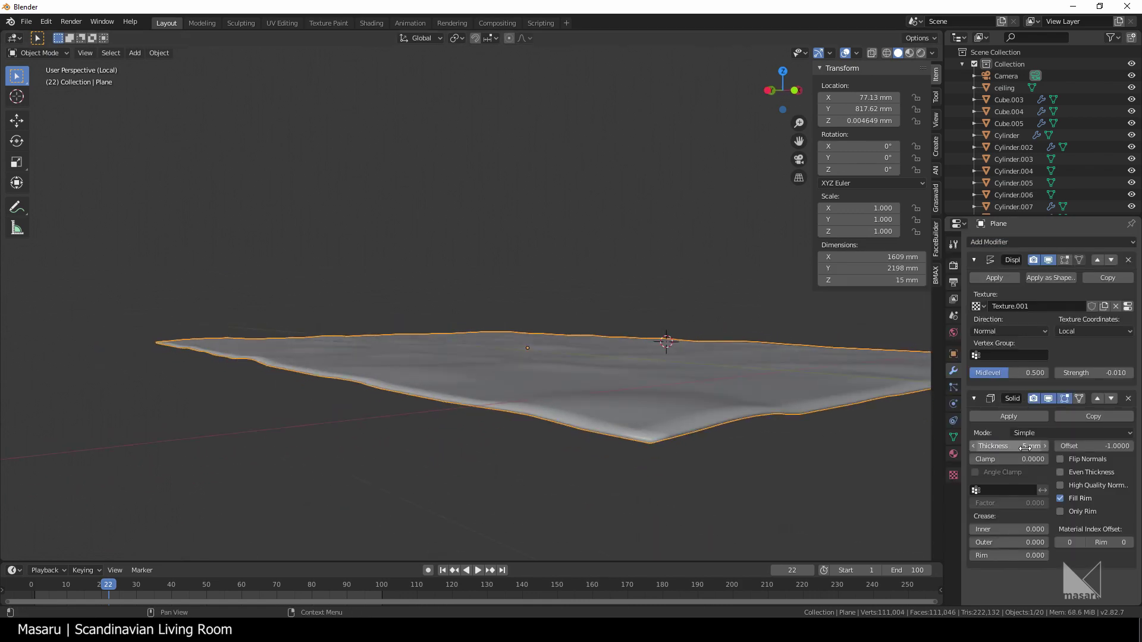
key("Return")
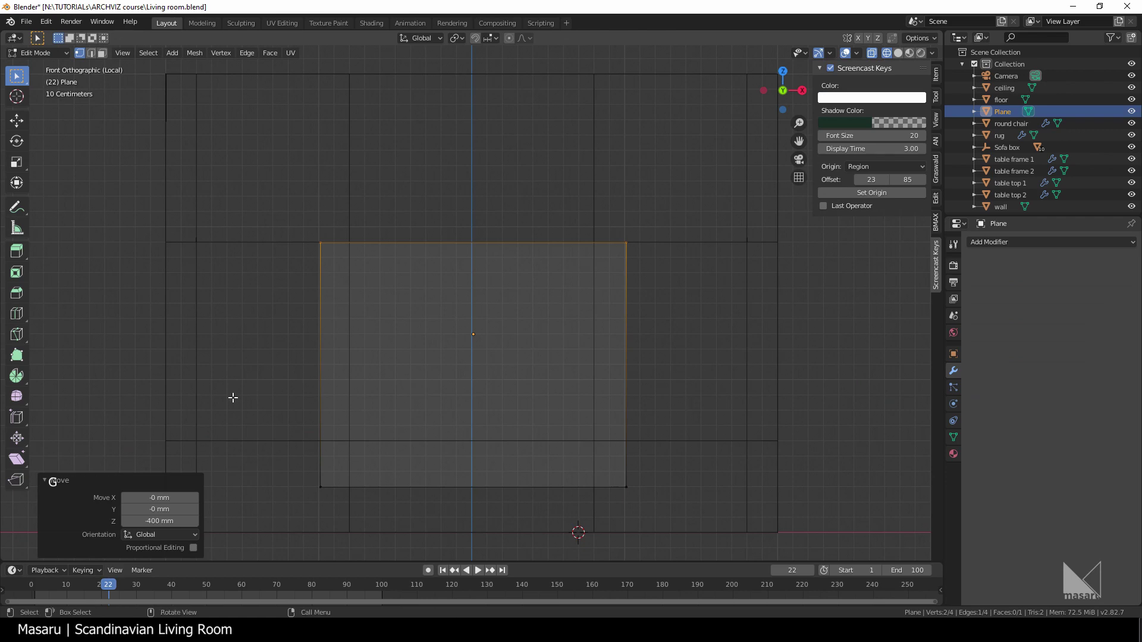
Move the window plane's bottom edge along Z and its two side edges along X to fit the wall's window opening
left_click_drag(231, 398, 695, 539)
key("g")
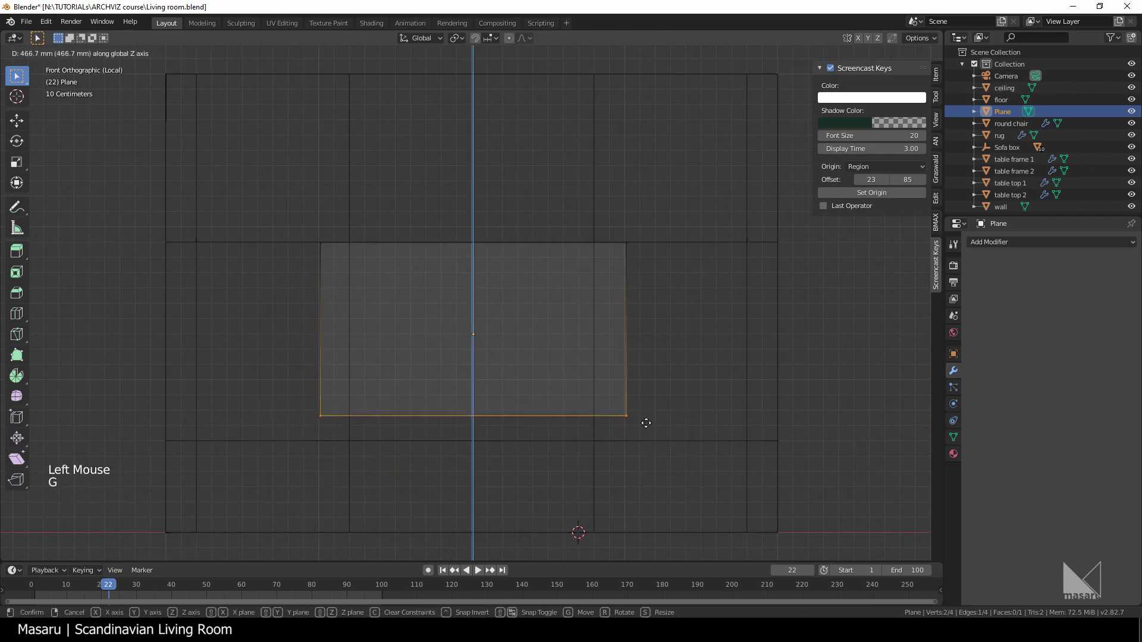
left_click(587, 446, "ctrl")
left_click_drag(586, 192, 695, 480)
key("g")
key("x")
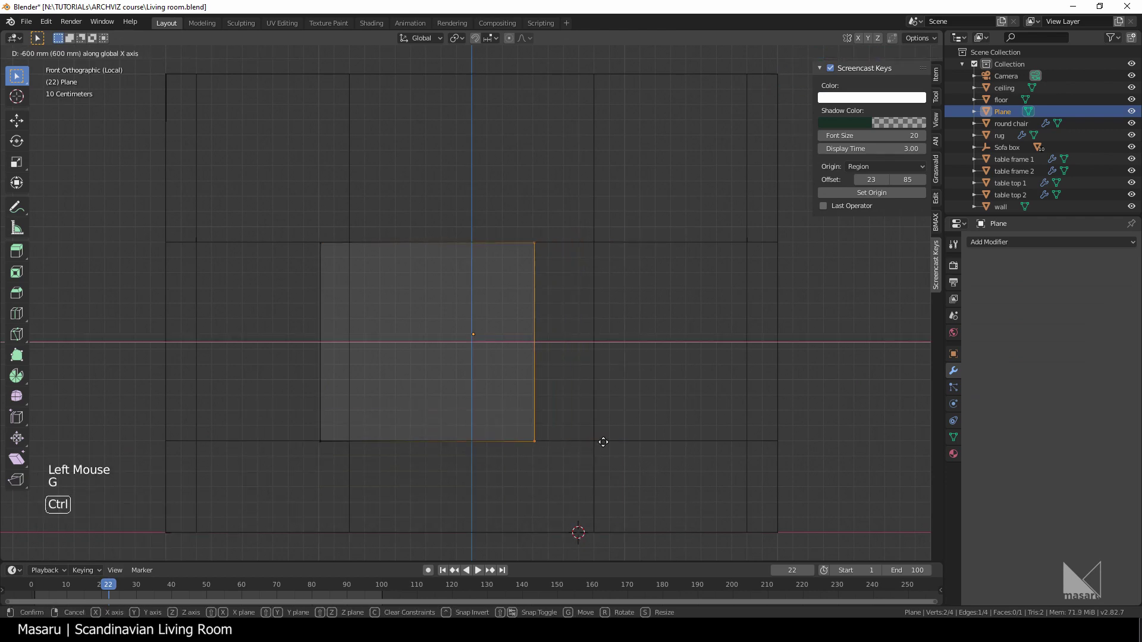
left_click(656, 446, "ctrl")
left_click_drag(214, 184, 403, 466)
key("g")
key("x")
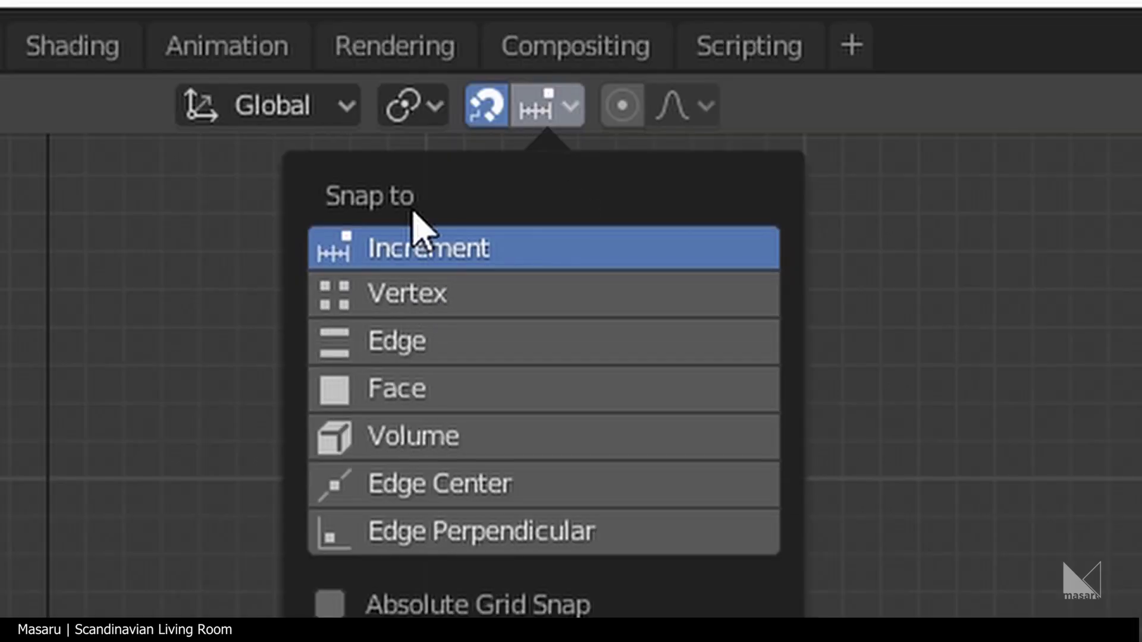
Set the snapping target to Vertex
left_click(394, 295)
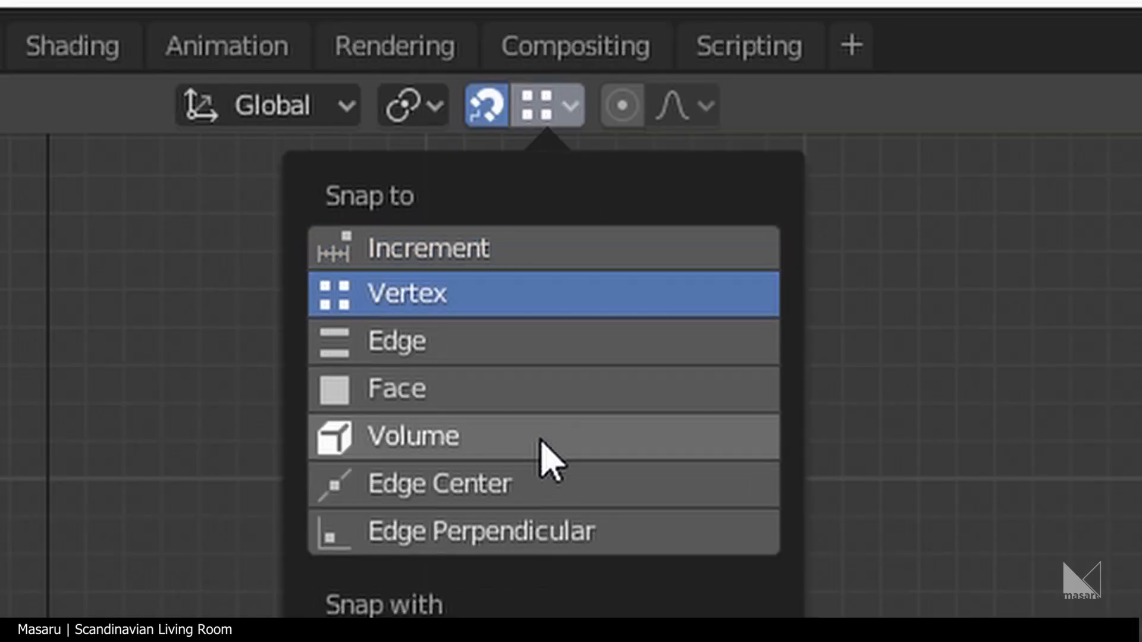
right_click(505, 282)
Inset the window plane's upper-left section to form the border of its first pane
left_click_drag(253, 168, 550, 309)
left_click_drag(499, 173, 757, 337)
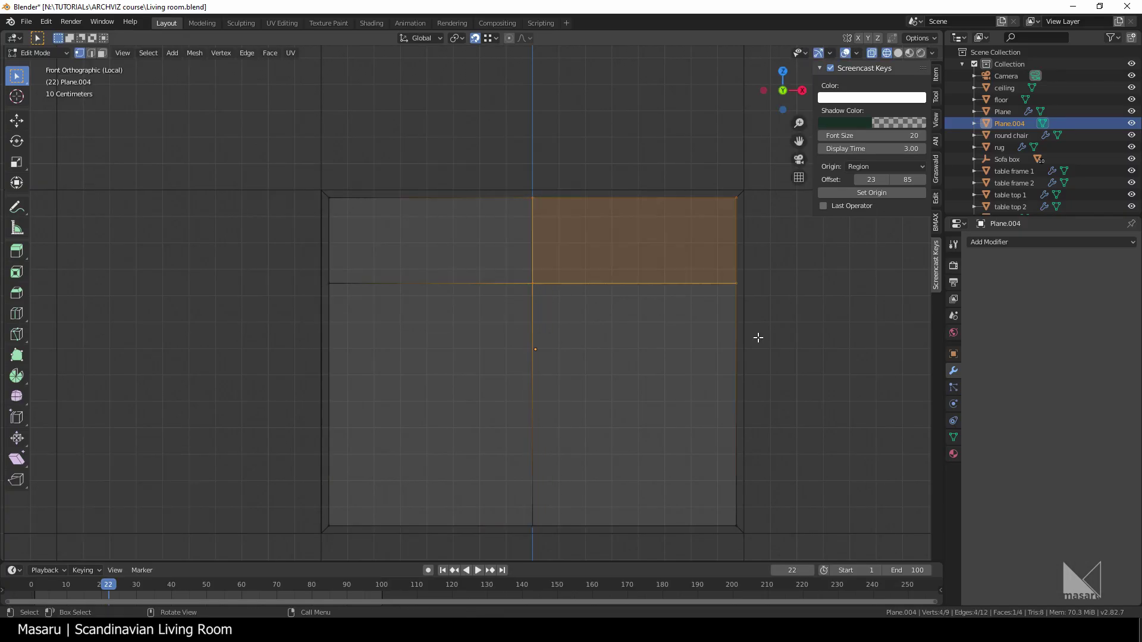
left_click_drag(198, 242, 564, 554)
left_click_drag(469, 258, 764, 550)
left_click_drag(263, 157, 508, 288)
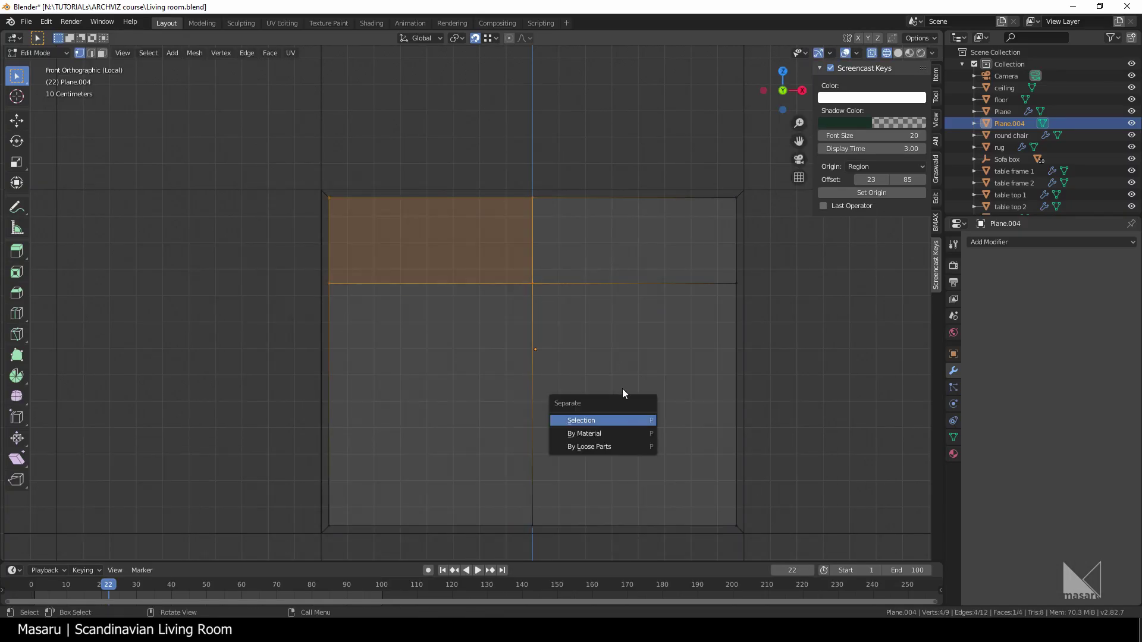
key("Escape")
key("i")
left_click(639, 402)
Repeat the same inset on the window's upper-right, lower-right and lower-left sections
left_click_drag(529, 193, 758, 318)
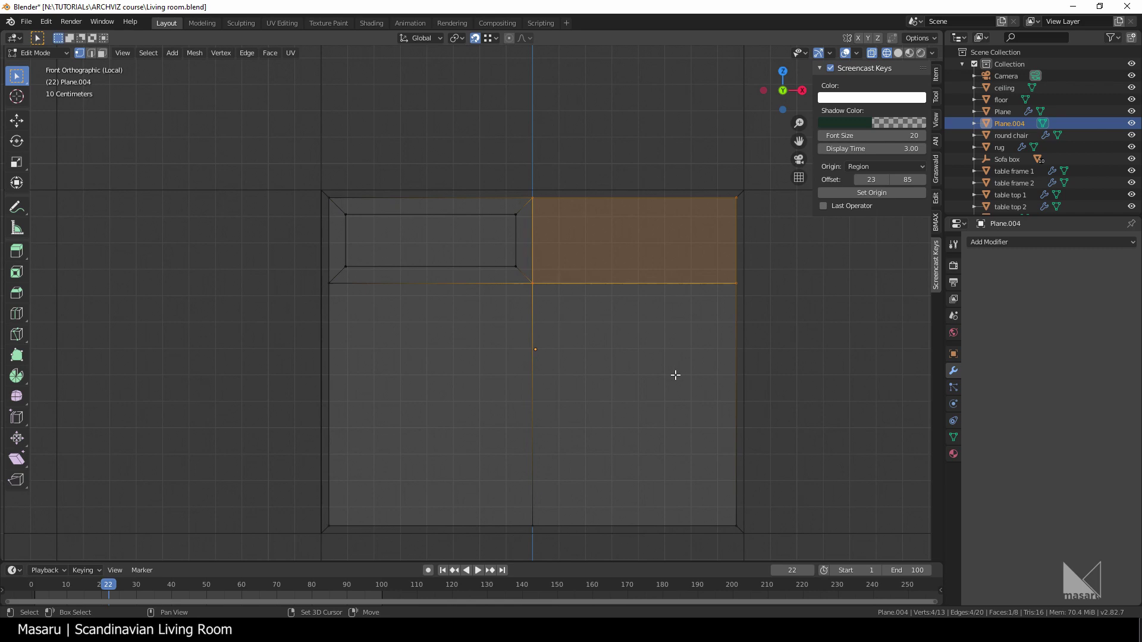
key("shift+r")
left_click_drag(521, 280, 755, 547)
key("shift+r")
left_click_drag(307, 278, 550, 540)
key("shift+r")
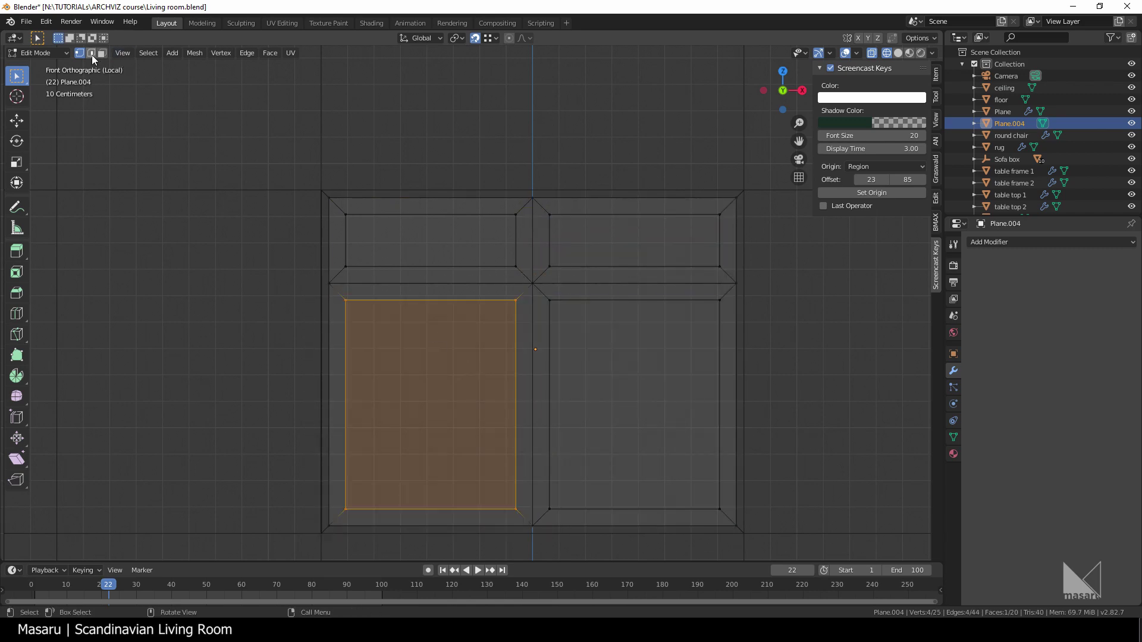
Select the four inner pane faces and separate them from the window frame into their own object
left_click(102, 53)
left_click(431, 241, "shift")
left_click(670, 239, "shift")
left_click(634, 368, "shift")
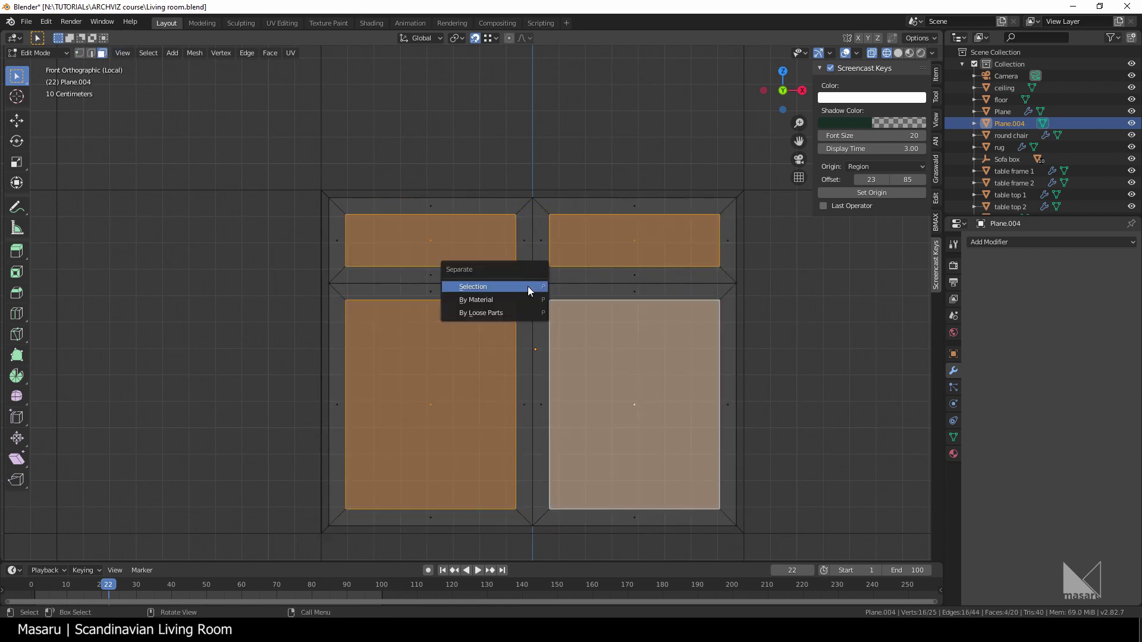
left_click(527, 287)
key("Tab")
Add a Solidify modifier to the window frame with a 50 mm thickness and an offset of 0
middle_click_drag(527, 287, 493, 295)
left_click(492, 295)
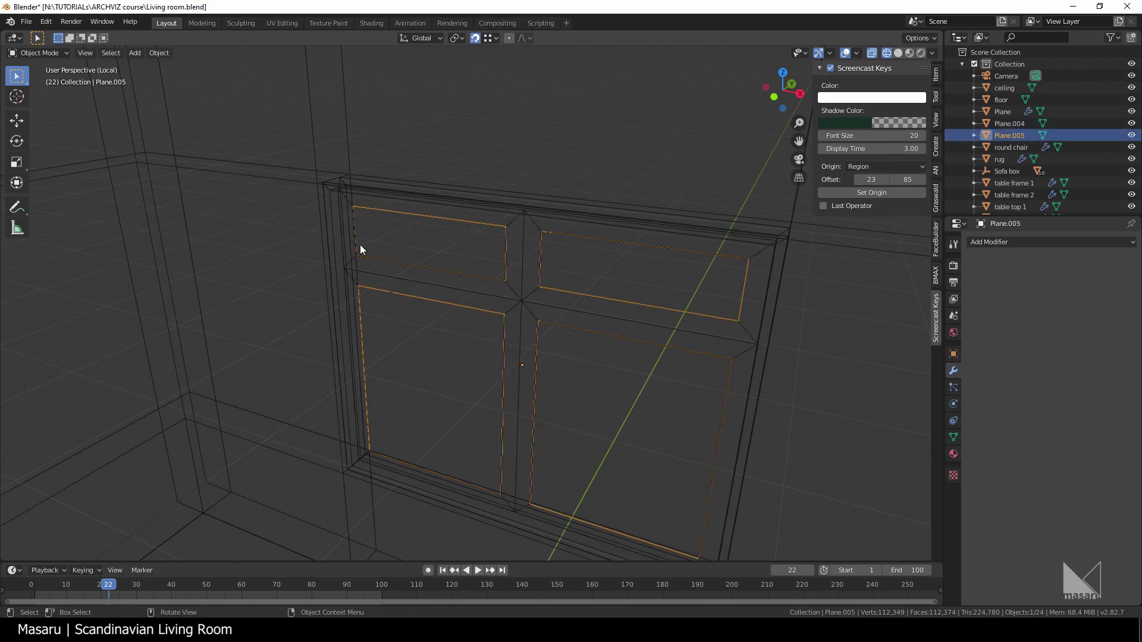
left_click(559, 326)
scroll(530, 306, "up", 5)
left_click(1011, 242)
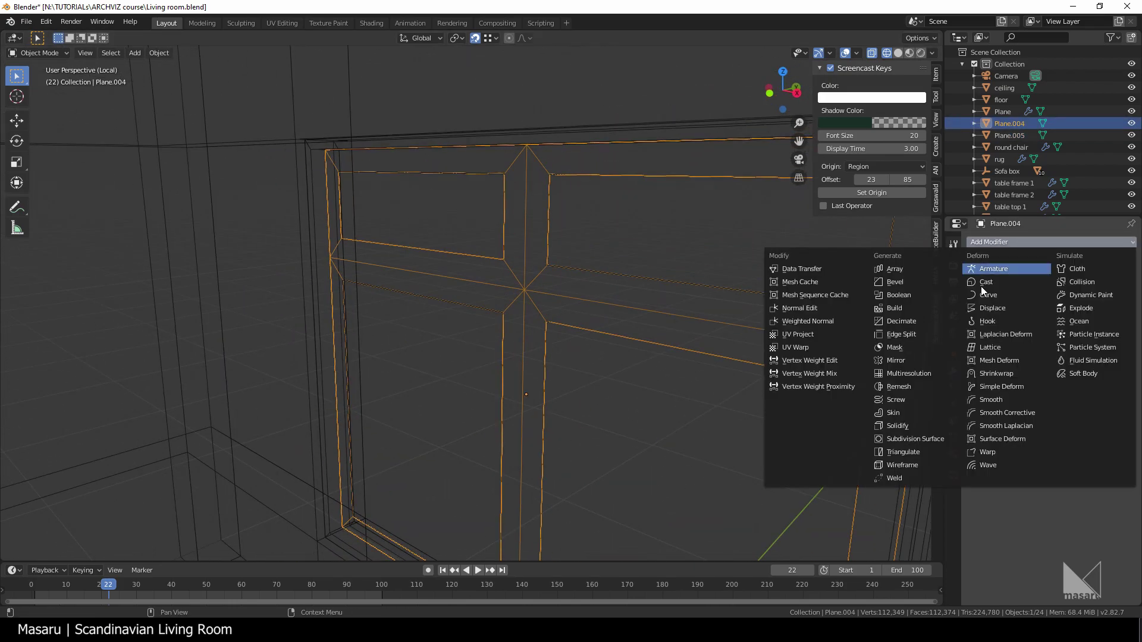
left_click(904, 416)
key("BackSpace")
type("50")
key("Return")
key("shift+z")
middle_click_drag(552, 286, 609, 288)
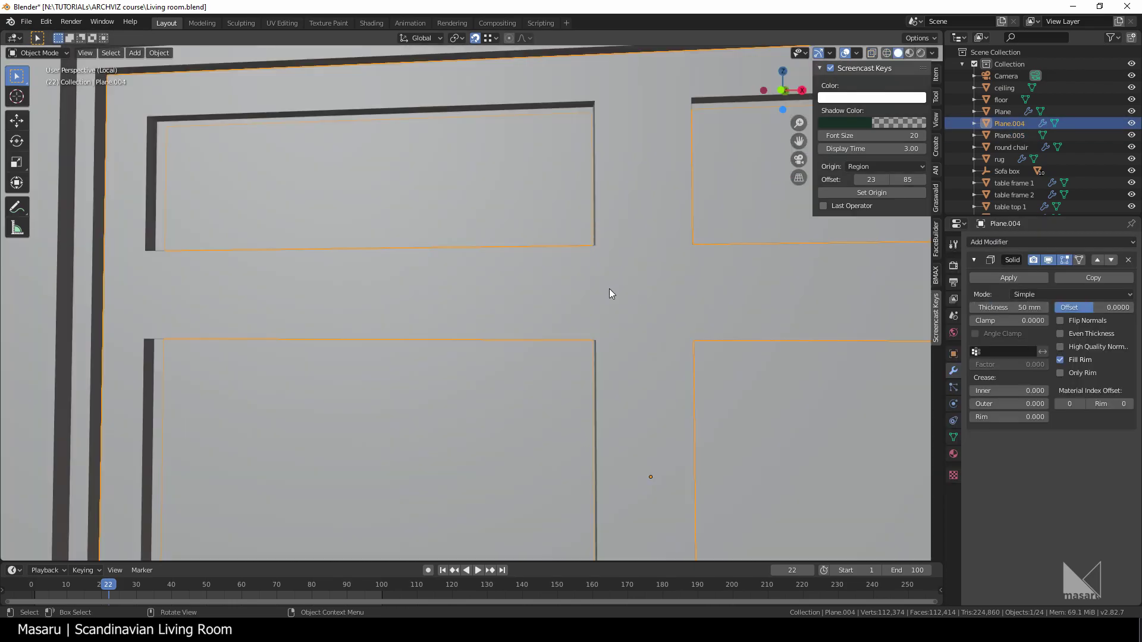
scroll(582, 277, "down", 3)
scroll(594, 259, "up", 2)
key("Tab")
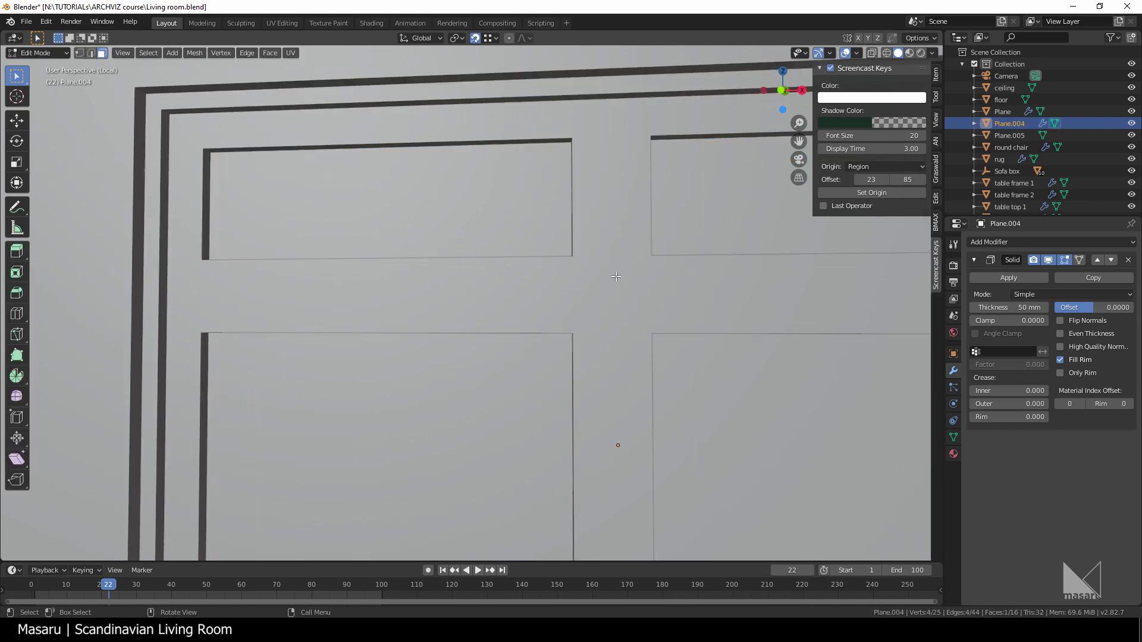
key("Tab")
key("shift+z")
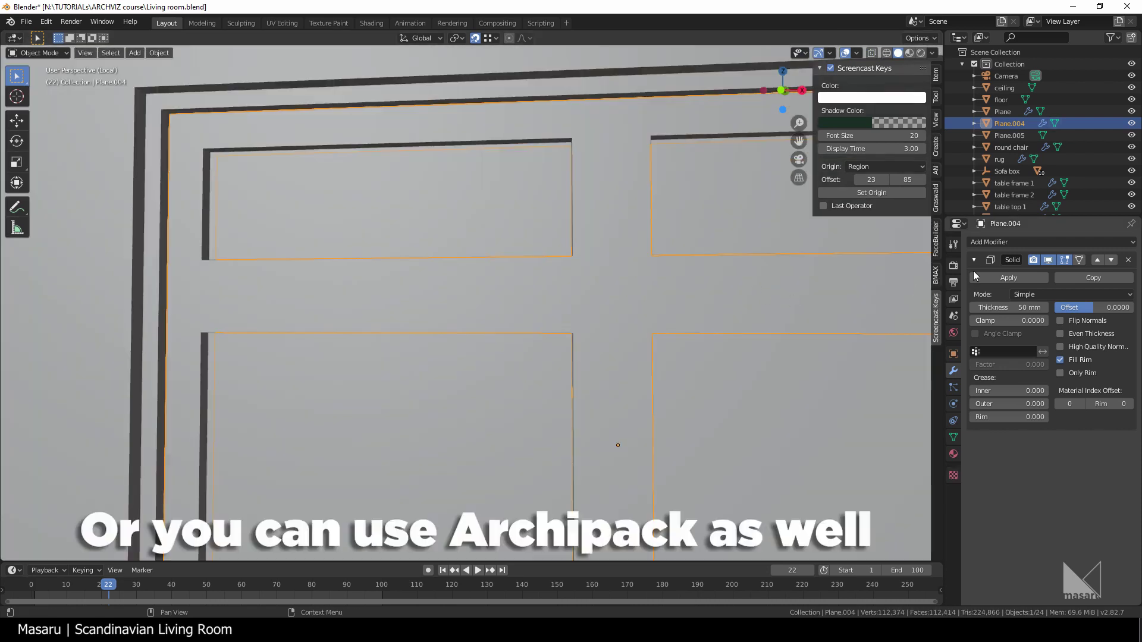
Inset the frame's face ring around the upper-right pane by about 2 mm and move it along Y
key("ctrl+z")
key("ctrl+z")
mouse_move(714, 357)
middle_mouse_down()
mouse_move(728, 418)
mouse_move(594, 464)
middle_mouse_up()
key("i")
left_click(728, 415)
key("g")
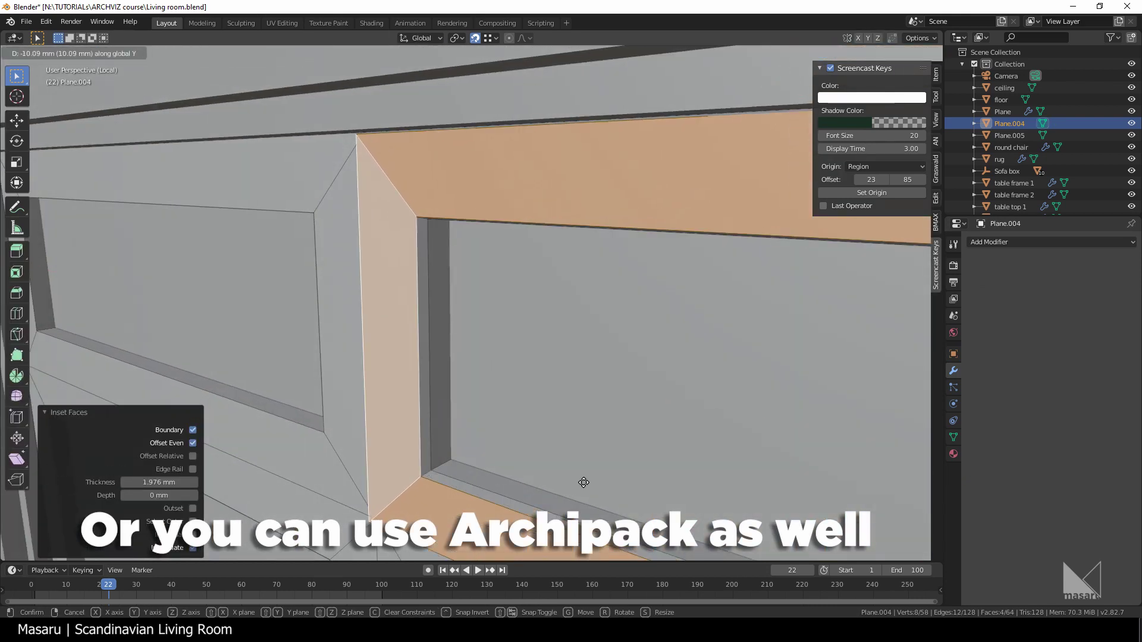
left_click(624, 464, "shift")
middle_click_drag(625, 464, 618, 446)
key("Tab")
middle_click_drag(619, 446, 619, 371)
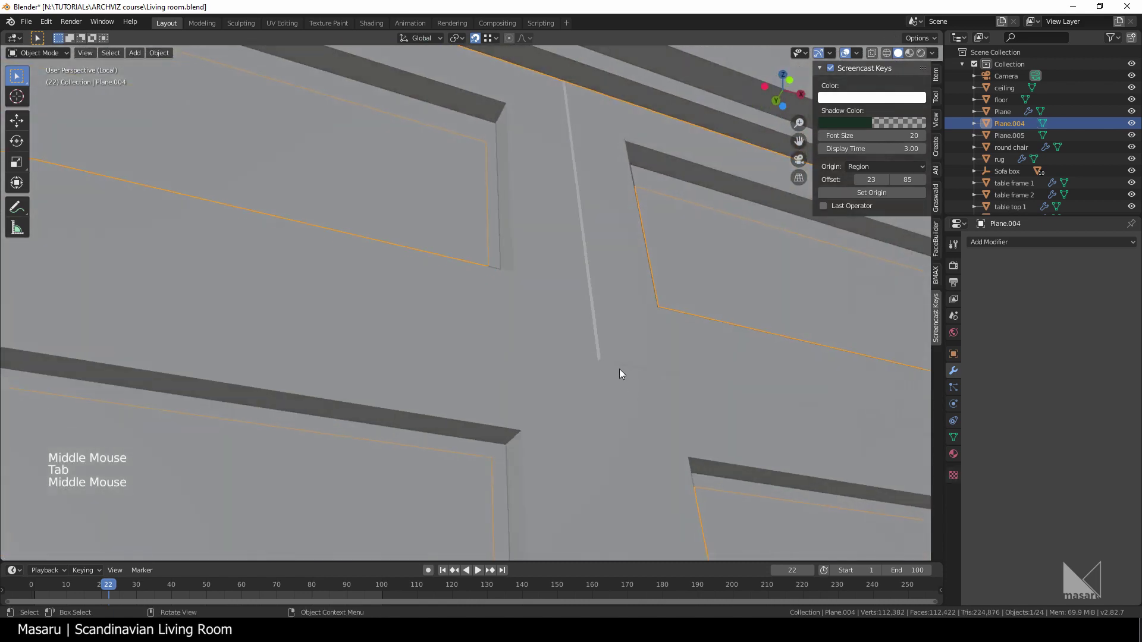
scroll(619, 371, "down", 1)
Inset the frame's face ring around the upper-left pane by 2 mm
key("Tab")
left_click(433, 388)
key("space")
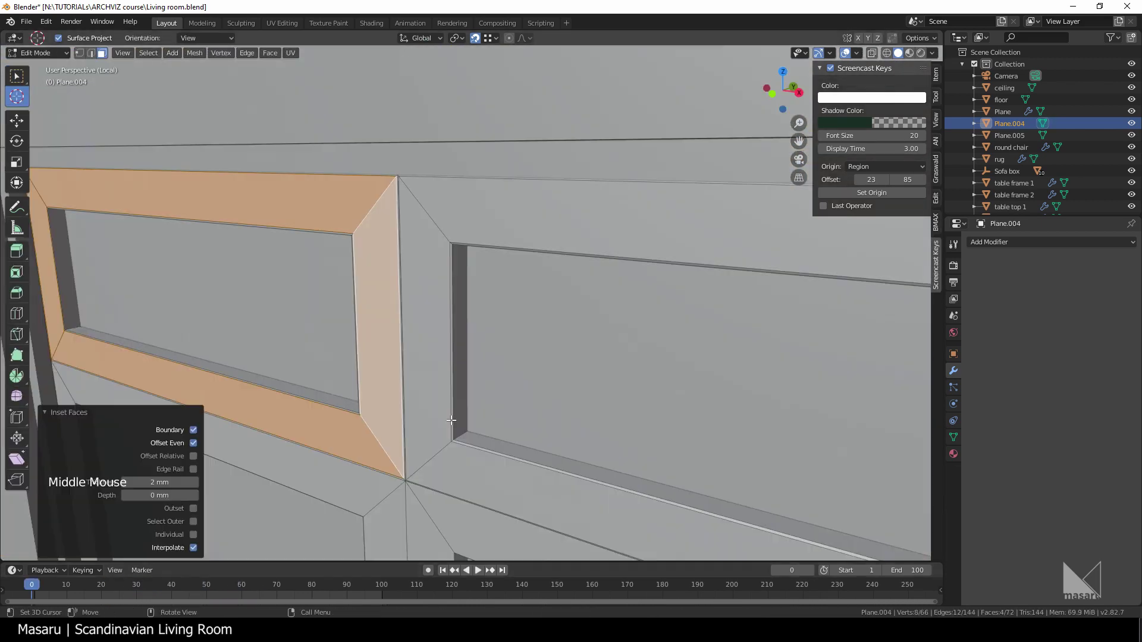
key("Return")
Reselect the face ring around the upper-right pane and adjust its depth along the Y axis
scroll(405, 427, "up", 2)
middle_click_drag(452, 416, 523, 345, "shift")
scroll(523, 345, "up", 1)
middle_click_drag(523, 345, 577, 377)
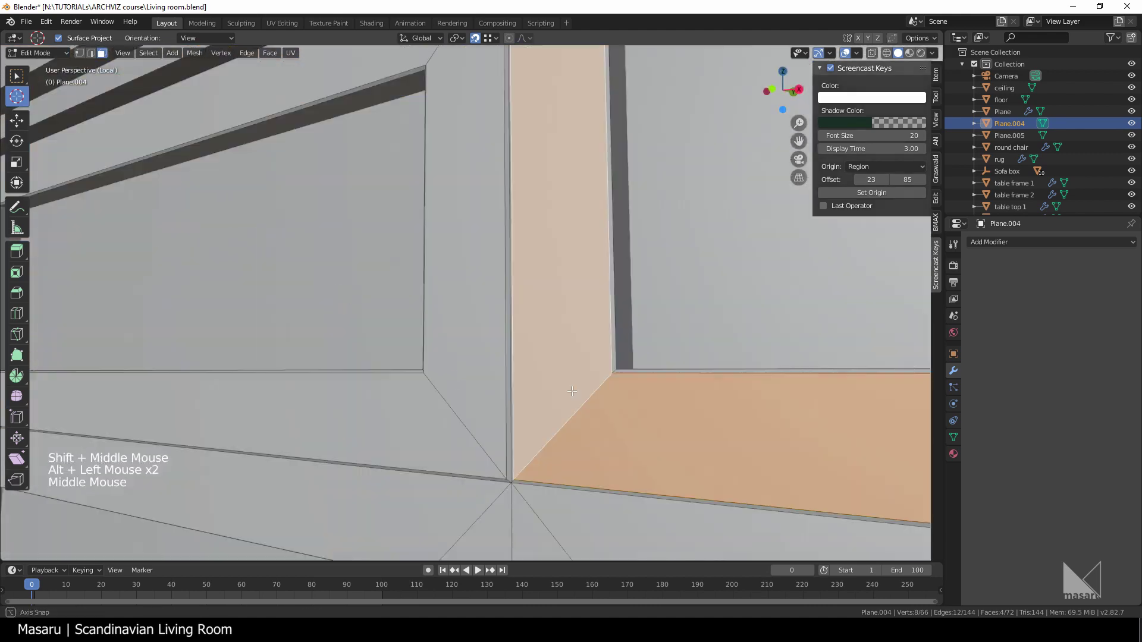
key("g")
key("y")
middle_click_drag(571, 391, 555, 309)
left_click(525, 413)
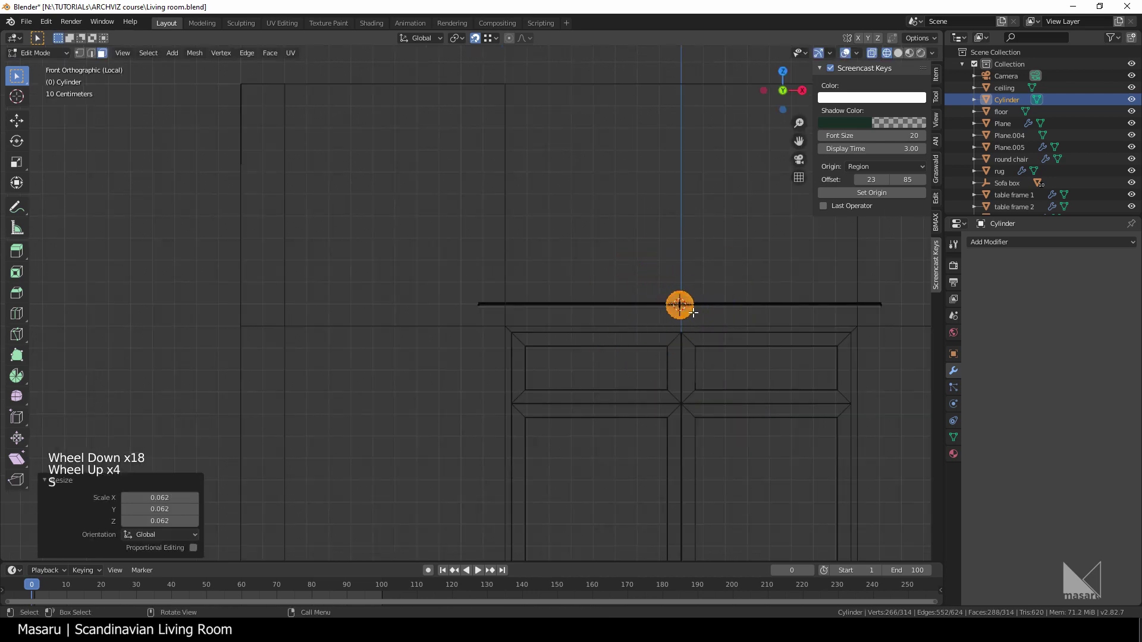
Place the curtain rod's ball finial 924 mm along X at the rod's left end and duplicate it for the other end
scroll(681, 305, "up", 3)
middle_click_drag(501, 339, 220, 395, "shift")
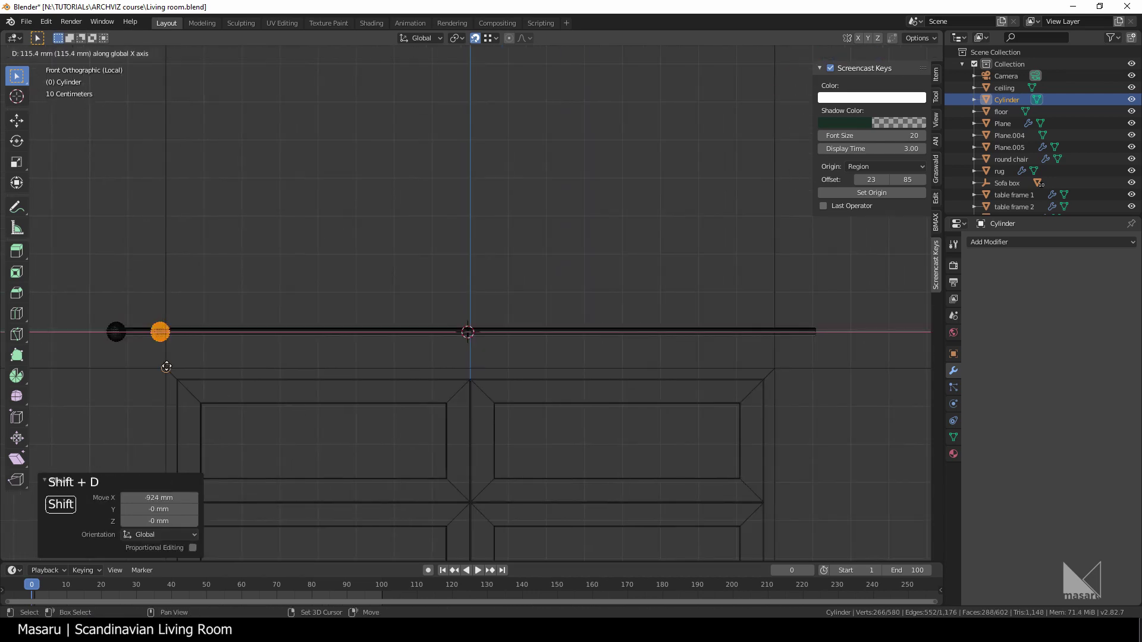
key("Tab")
scroll(242, 370, "up", 1)
middle_click_drag(148, 426, 427, 380)
Rename the new gridded plane hanging on the rod as curtain
key("F2")
type("cu")
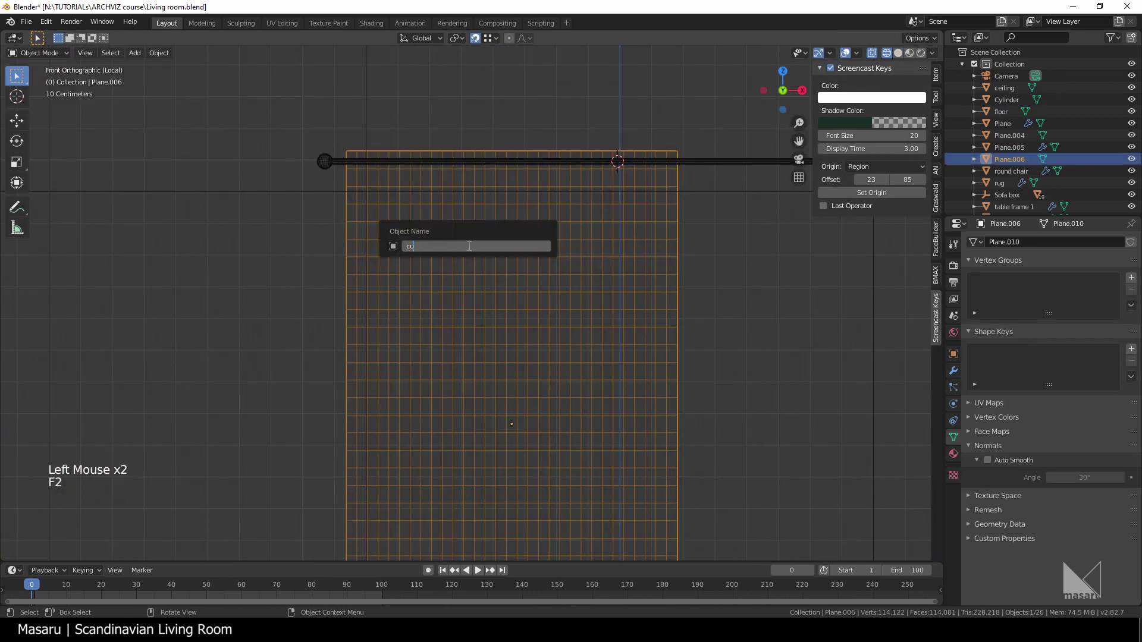
Hook the four vertices at each of the curtain's top-left and top-right corners to new empty objects
middle_click_drag(464, 249, 458, 315, "shift")
scroll(458, 316, "up", 3)
key("Tab")
left_click_drag(241, 132, 277, 169)
middle_click_drag(277, 169, 276, 227, "shift")
key("Tab")
key("Tab")
left_click_drag(232, 192, 286, 233)
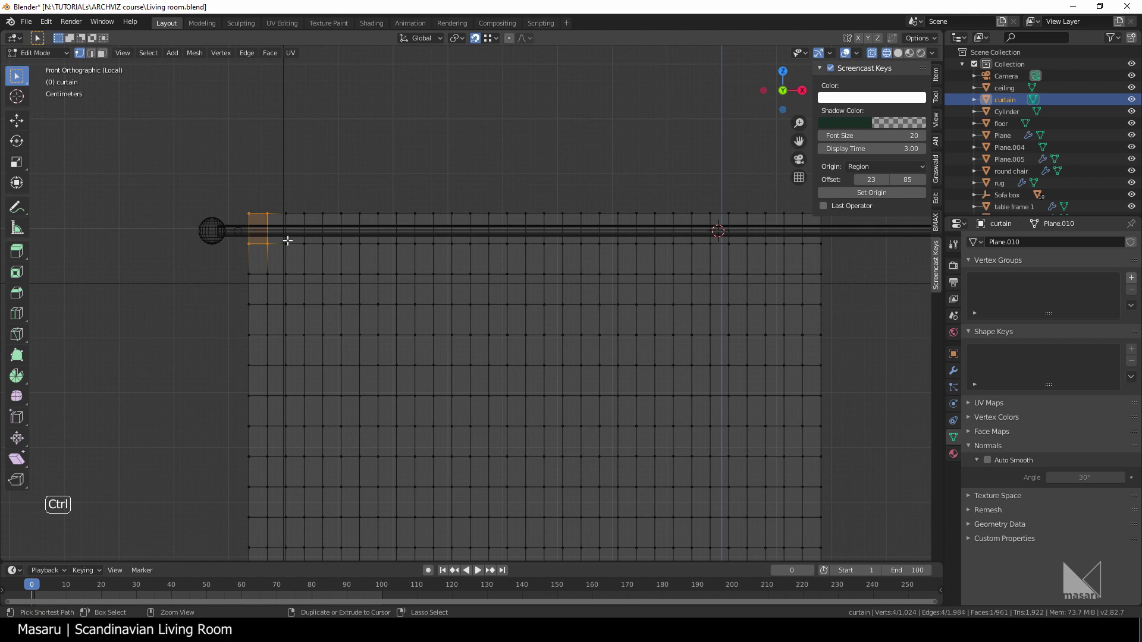
left_click_drag(776, 203, 833, 256)
key("ctrl+h")
left_click(833, 257)
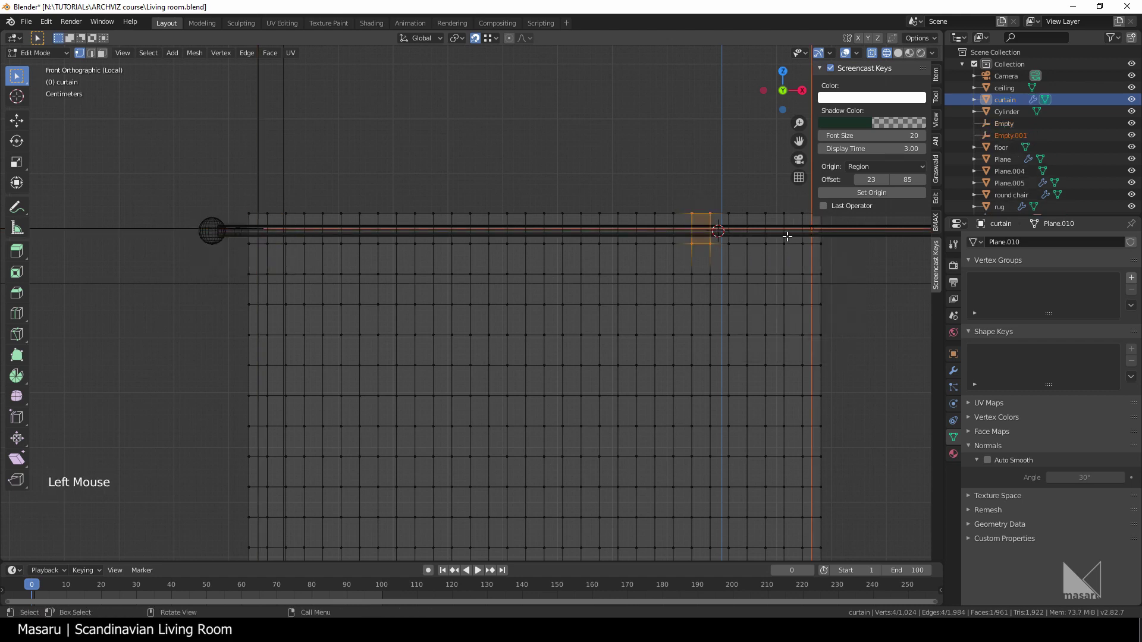
Hook four more evenly spaced vertex groups along the curtain's top edge to new empties and leave Edit Mode
key("ctrl+h")
left_click(758, 242)
left_click_drag(460, 203, 503, 255)
key("ctrl+h")
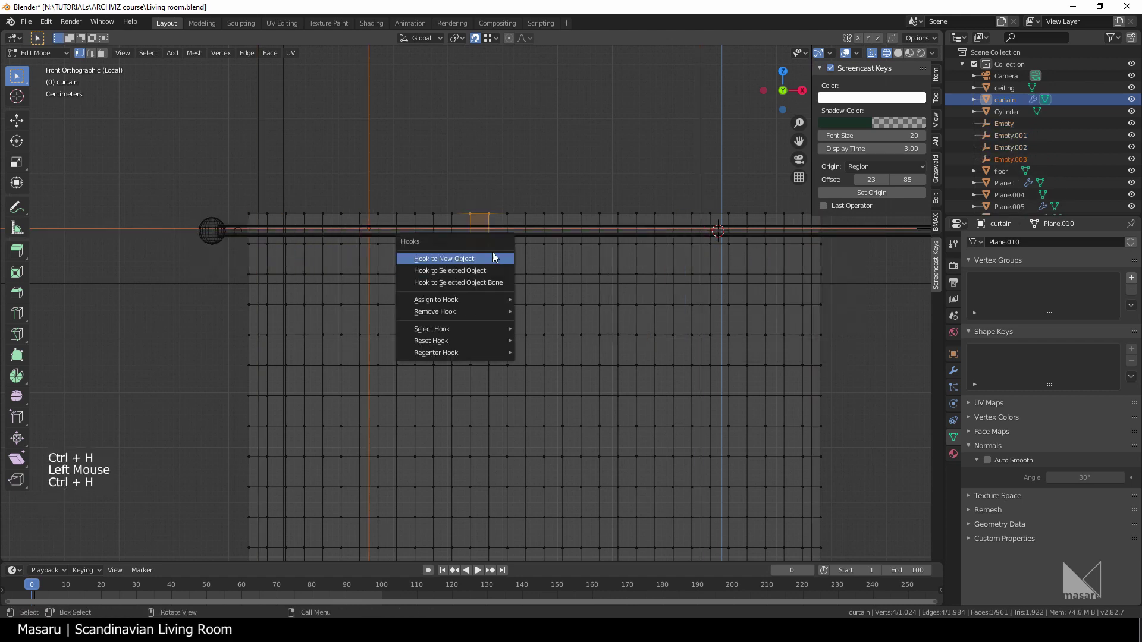
left_click(470, 258)
scroll(591, 176, "down", 3)
left_click(592, 176)
middle_click_drag(619, 268, 609, 295, "shift")
scroll(609, 296, "up", 2)
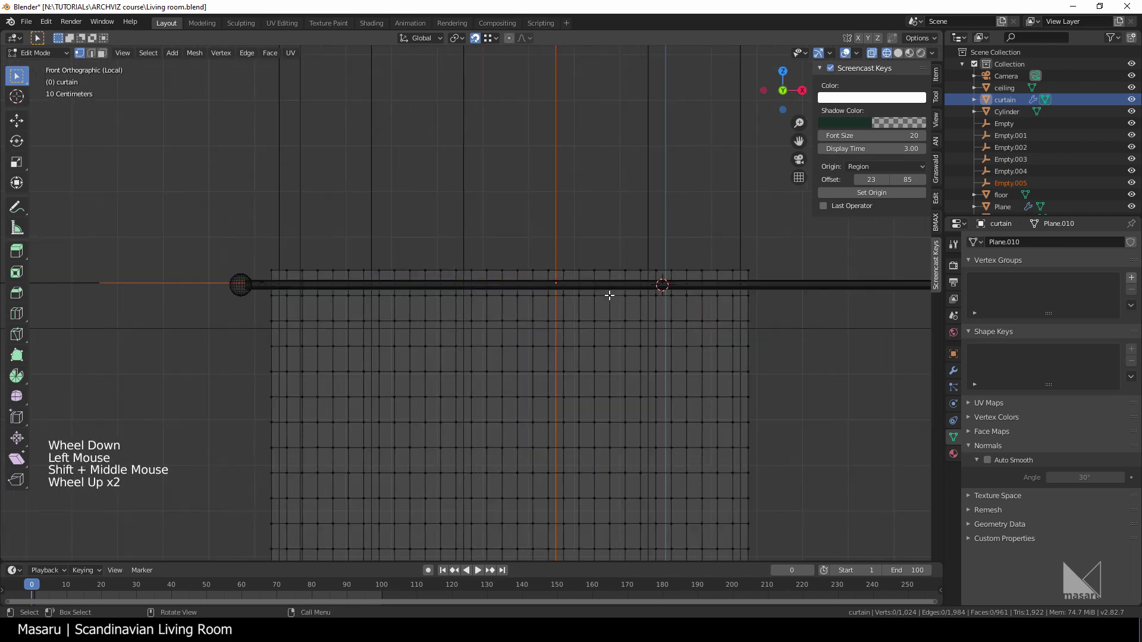
scroll(606, 253, "down", 1)
key("Tab")
scroll(606, 253, "up", 1)
key("Tab")
scroll(312, 300, "down", 2)
key("Tab")
Select all six hook empties and insert a Location keyframe for them at frame 0
middle_click_drag(458, 255, 477, 378, "shift")
scroll(477, 379, "down", 1, "shift")
left_click(362, 333)
left_click(426, 322)
left_click(490, 309)
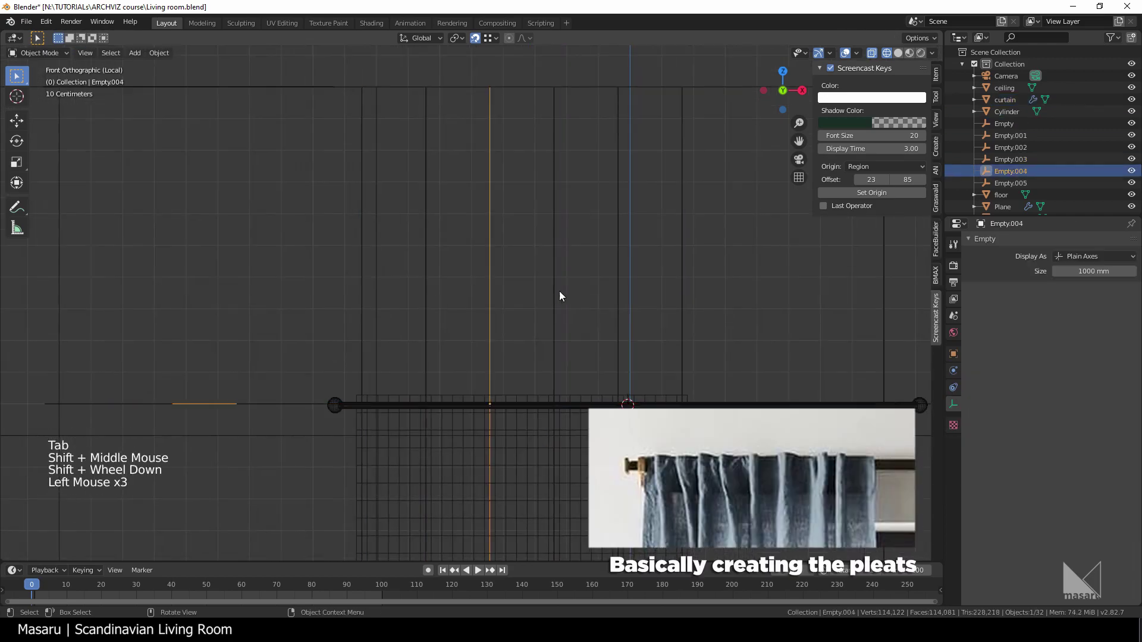
middle_click_drag(642, 314, 611, 283, "shift")
left_click(330, 320)
scroll(326, 320, "up", 2)
left_click(407, 268, "shift")
left_click(500, 262, "shift")
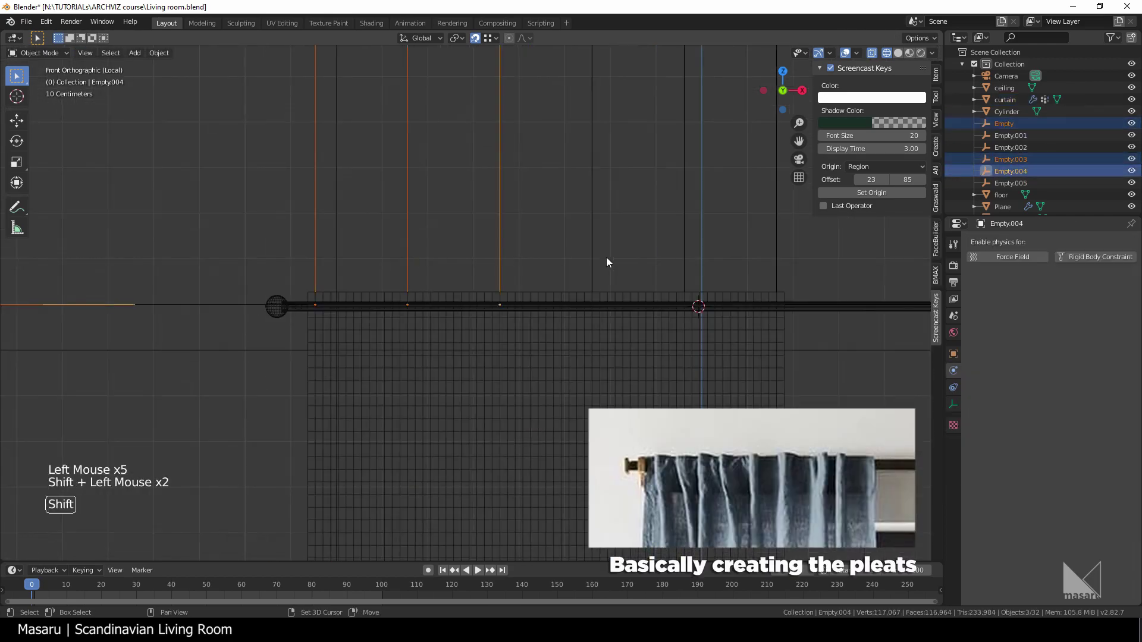
key("i")
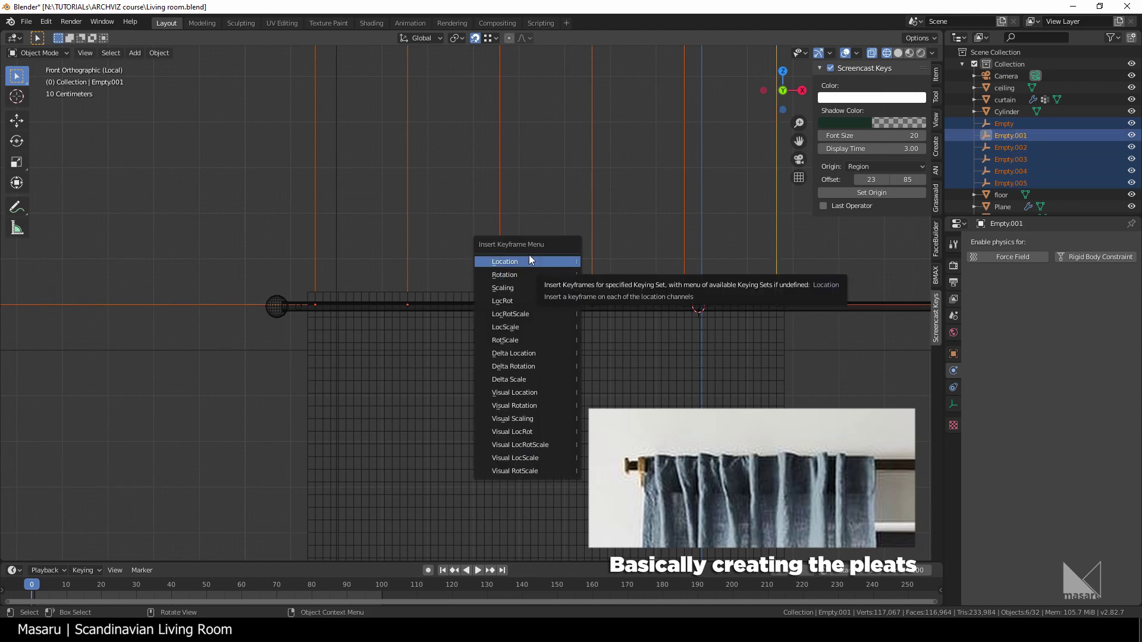
left_click(530, 259)
At frame 30, move the rightmost hook empty along X to the middle of the curtain's left half
left_click(683, 258)
left_click(634, 256)
left_click(773, 256)
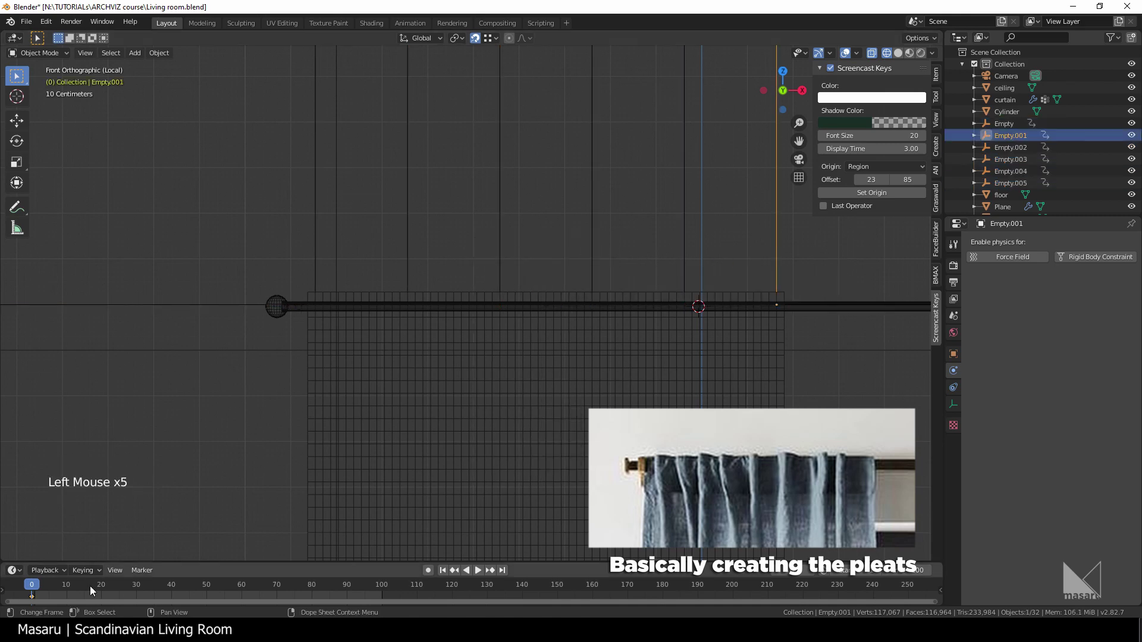
left_click(135, 587)
key("g")
key("x")
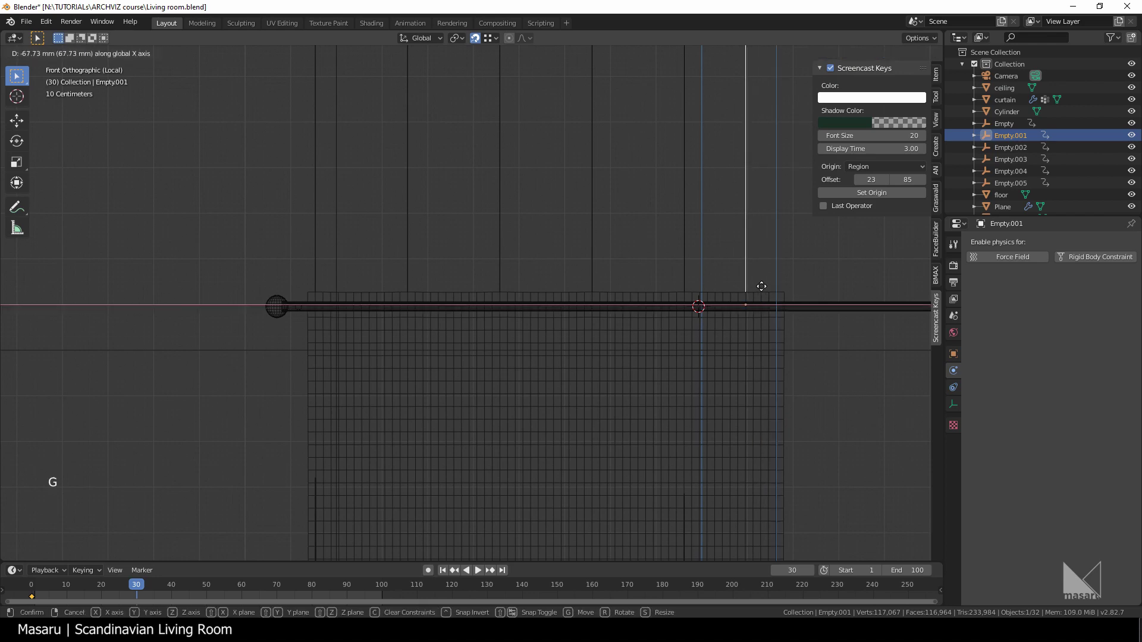
left_click(518, 244)
Move the second hook empty from the left -119 mm along X and bring the third one close to it
left_click(409, 257)
key("g")
key("x")
left_click(491, 273)
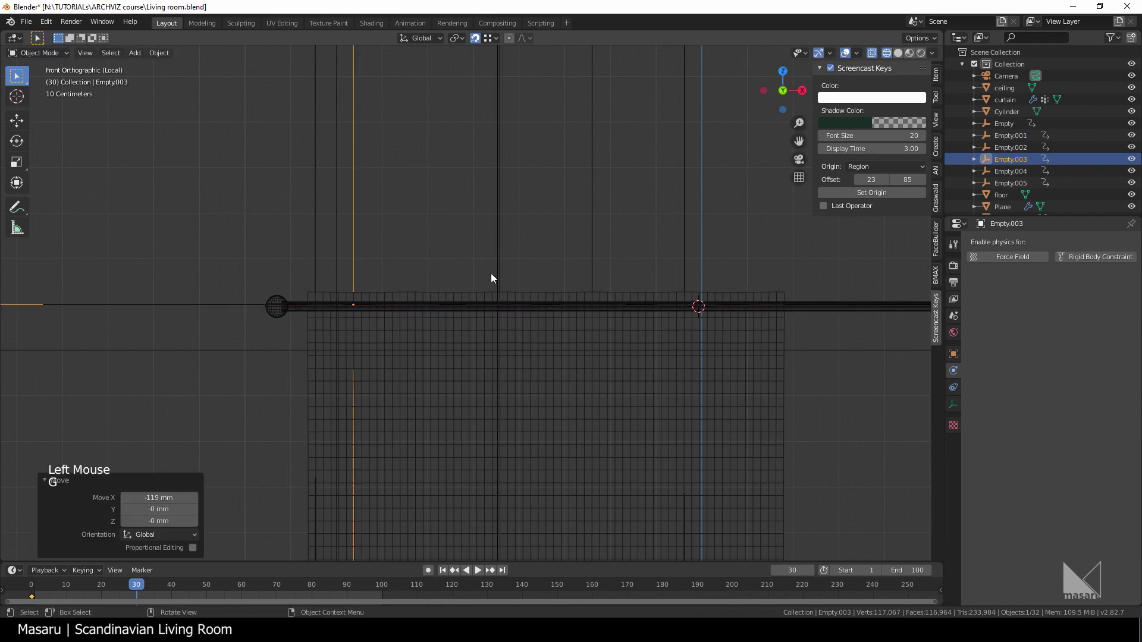
left_click(499, 274)
key("g")
key("x")
left_click(402, 275)
Bring the fourth hook empty leftward along X, move the fifth -474 mm along X, and select the gathered empties
left_click(594, 260)
left_click(436, 259)
left_click(685, 247)
key("g")
key("x")
left_click(471, 271)
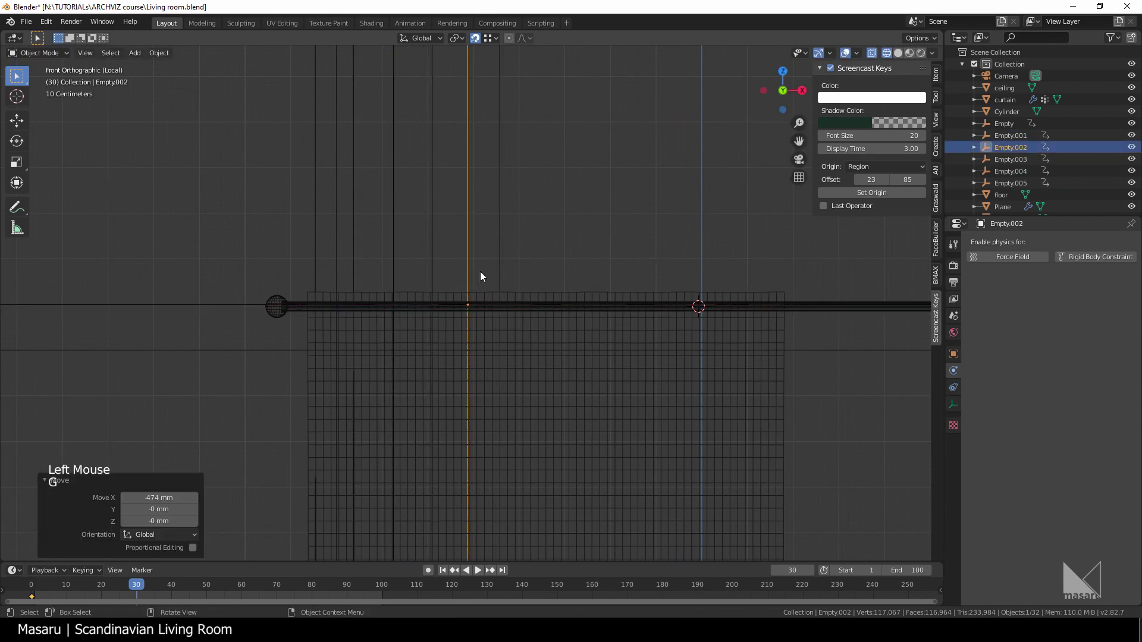
left_click_drag(551, 240, 351, 276)
left_click(313, 257, "shift")
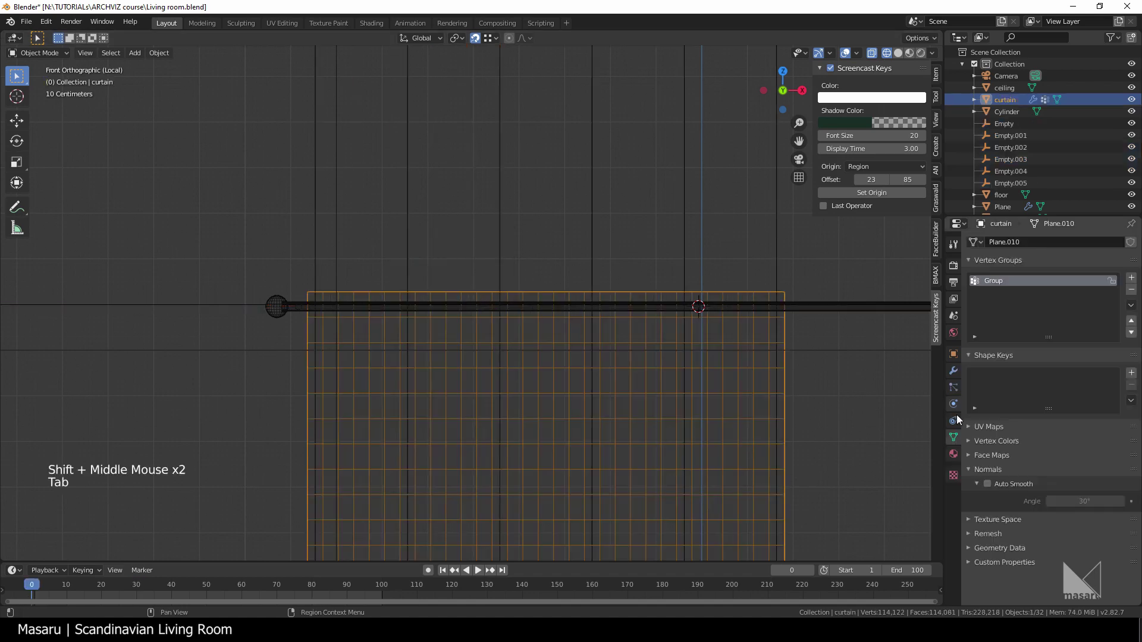
Enable Cloth physics on the curtain and set its pin group to Group
left_click(954, 404)
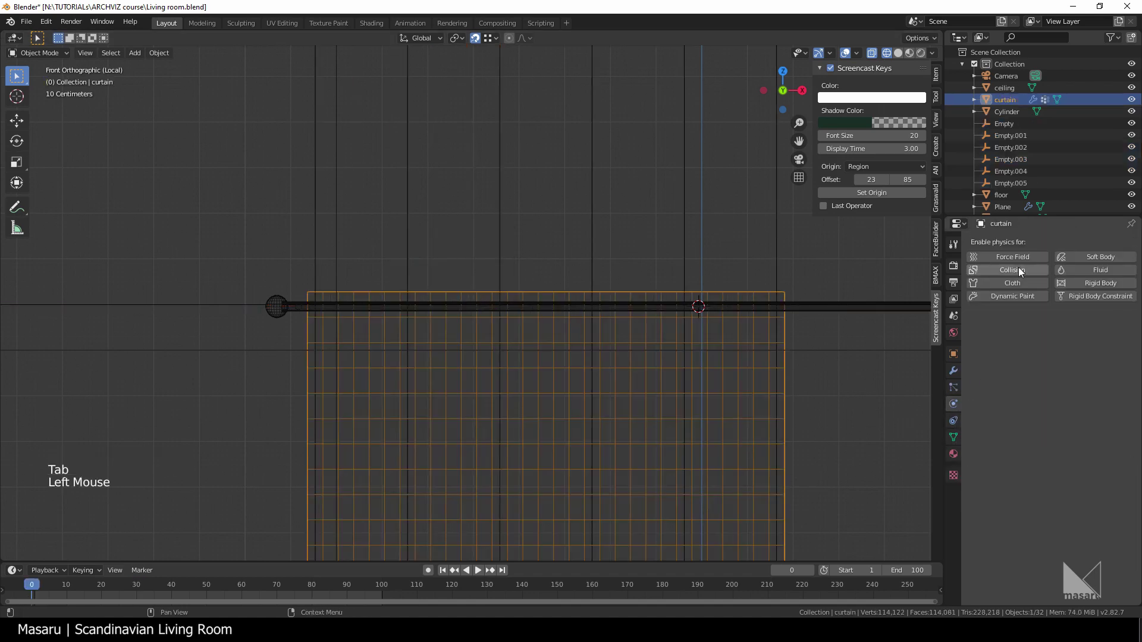
left_click(1019, 282)
scroll(1034, 459, "down", 8)
scroll(1011, 466, "down", 9)
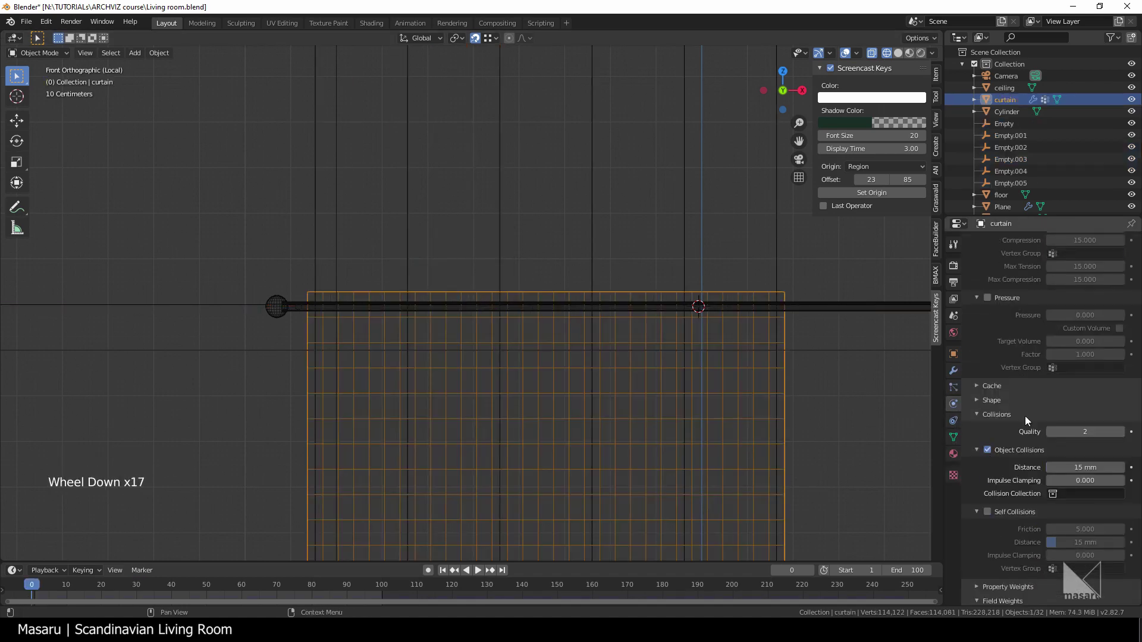
left_click(1071, 417)
left_click(1053, 440)
Play the curtain's cloth simulation and examine how the pinned top edge holds on the rod
key("space")
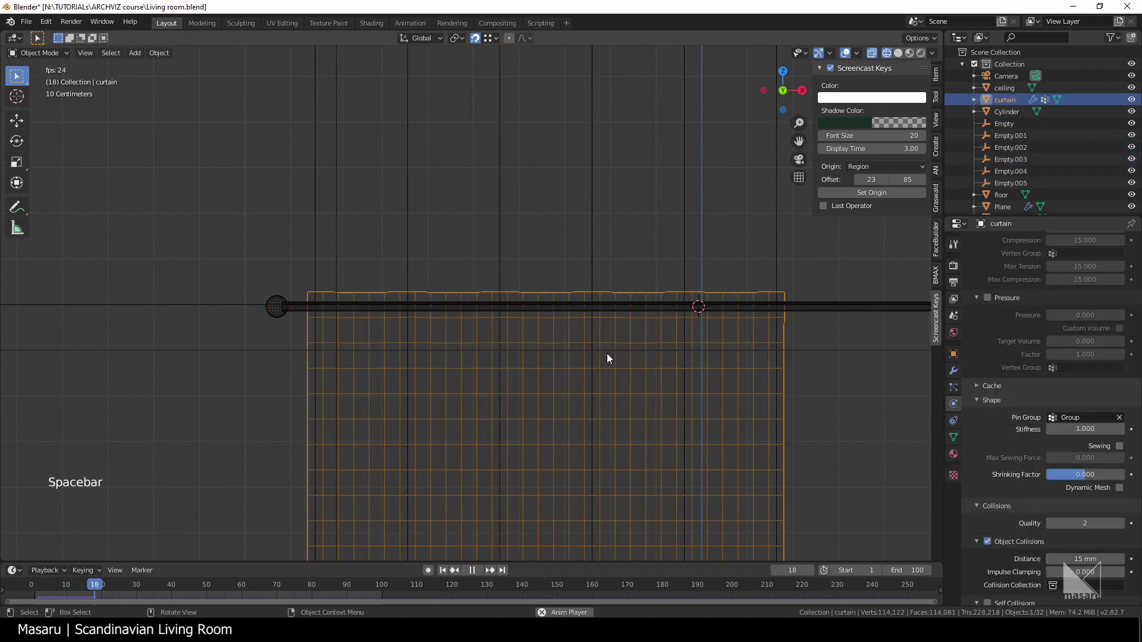
scroll(589, 369, "down", 9)
scroll(565, 381, "up", 1)
key("space")
scroll(500, 318, "up", 10)
scroll(482, 313, "down", 4)
scroll(458, 321, "up", 5)
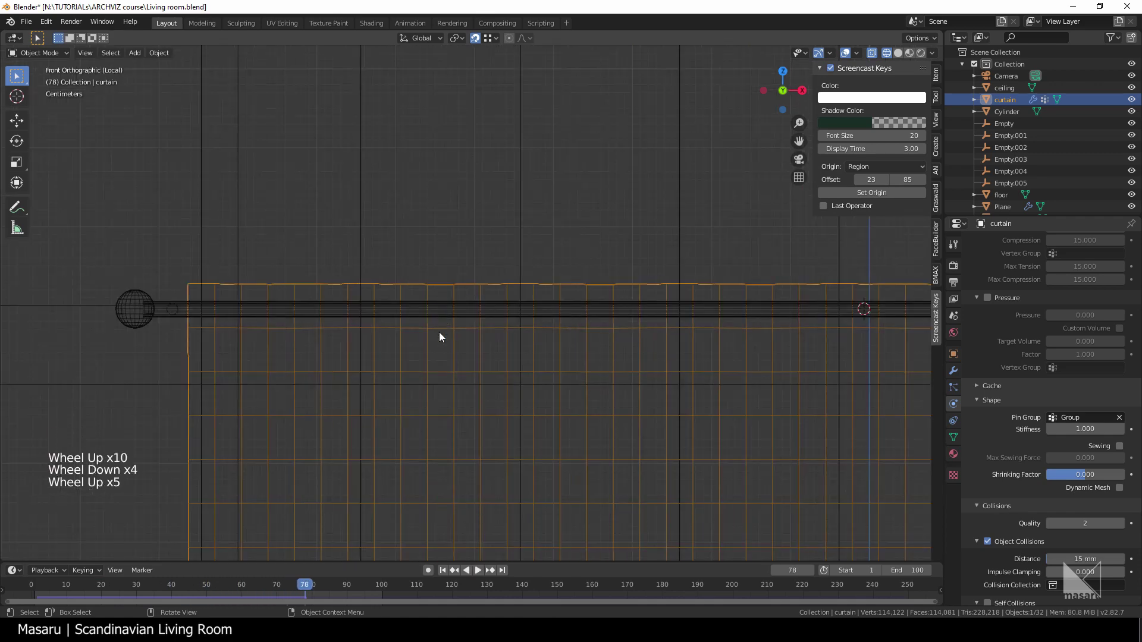
scroll(452, 339, "down", 3)
scroll(459, 344, "up", 3)
key("Tab")
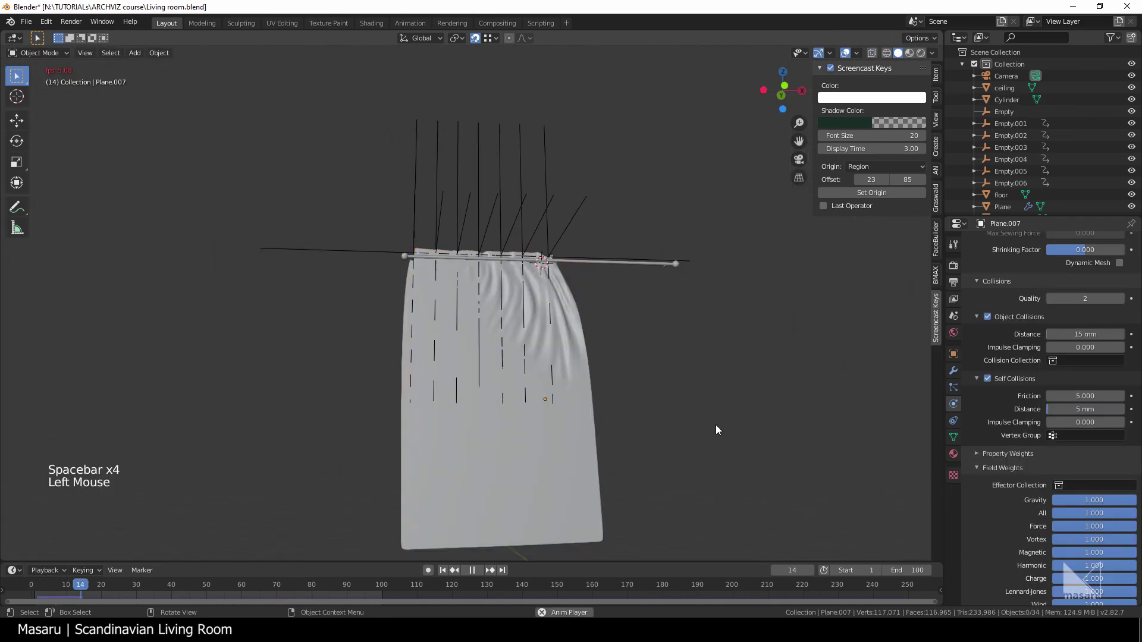
Remove the curtain's subdivision modifier, then replay the cloth simulation from the start and inspect the pleats at the rod
key("space")
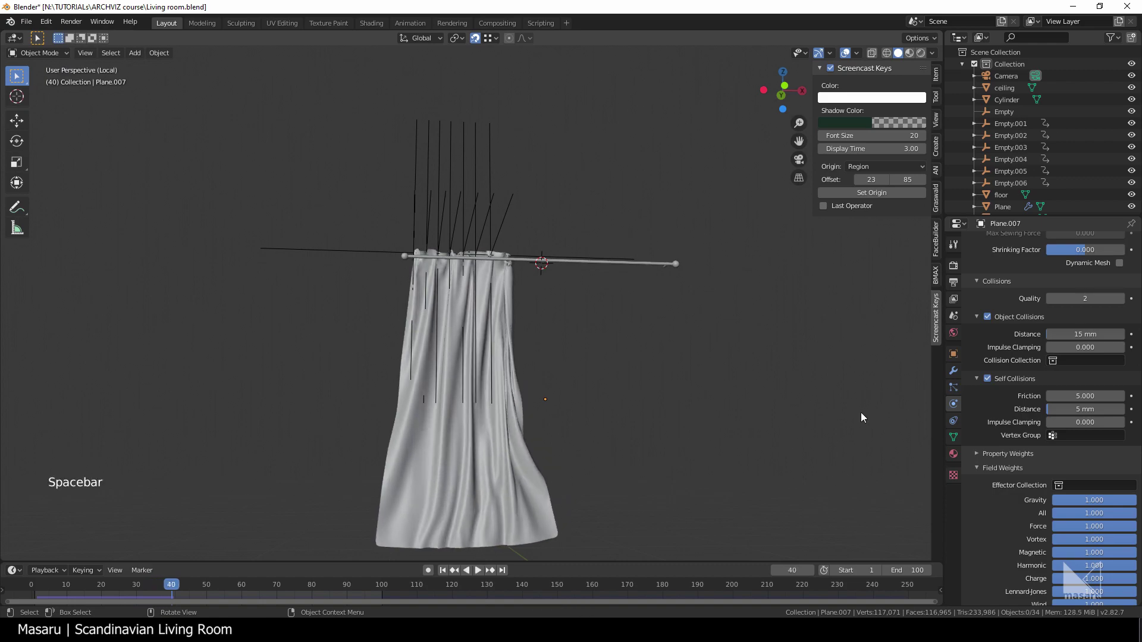
left_click(953, 371)
left_click(1128, 442)
left_click(36, 584)
left_click_drag(37, 584, 137, 581)
key("space")
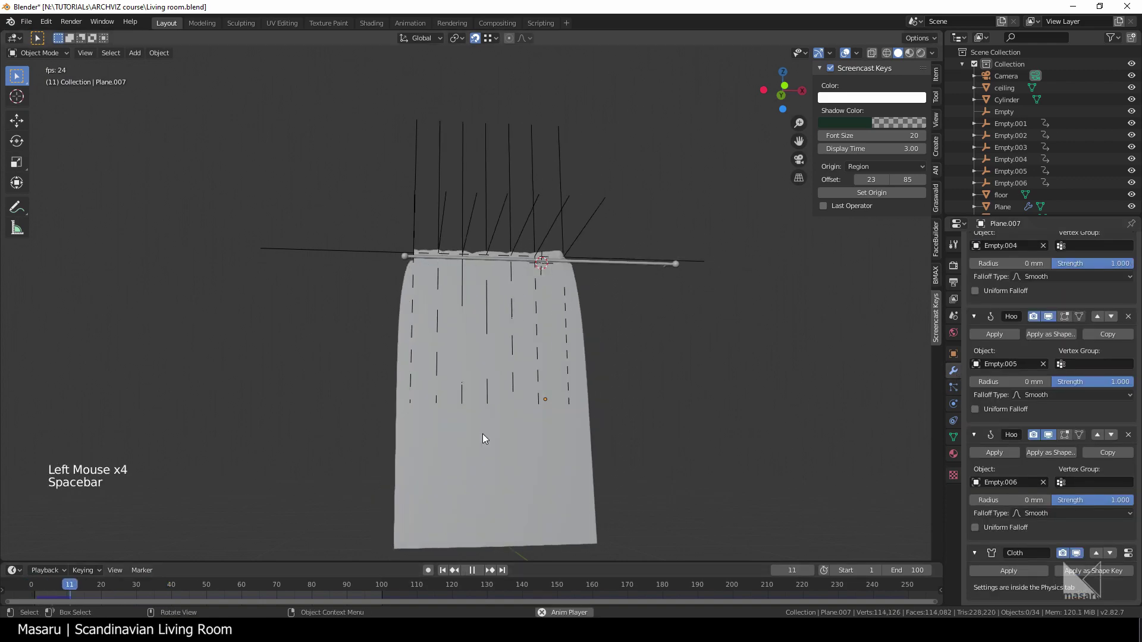
scroll(528, 380, "up", 6)
middle_click_drag(527, 381, 427, 275)
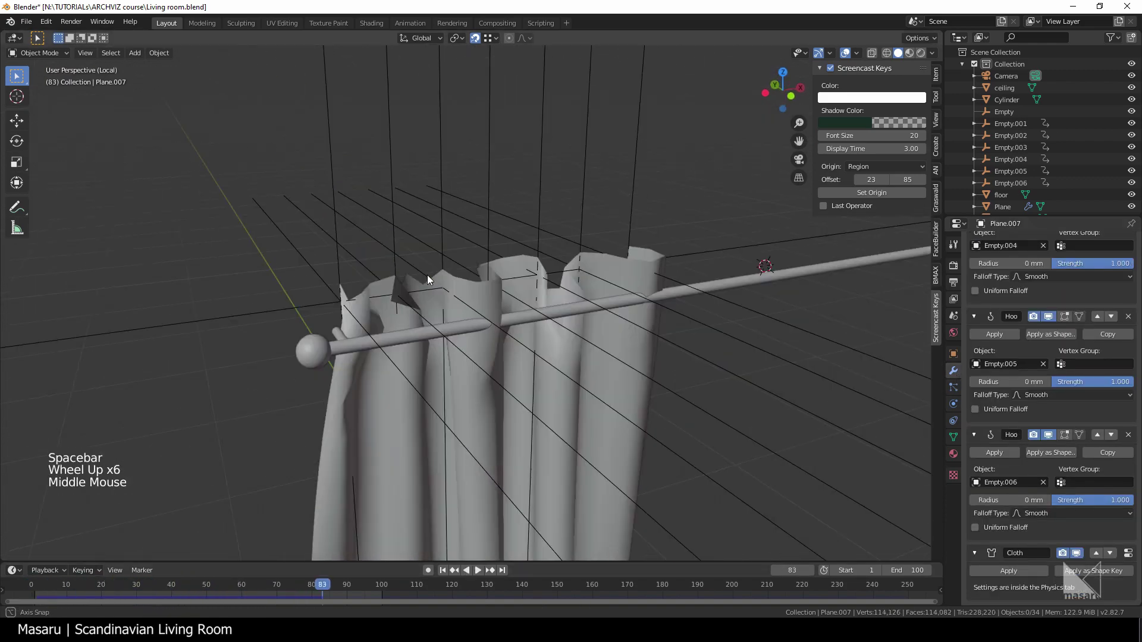
Rotate the duplicated curtain at the rod's right end by 180°
type("r")
type("180")
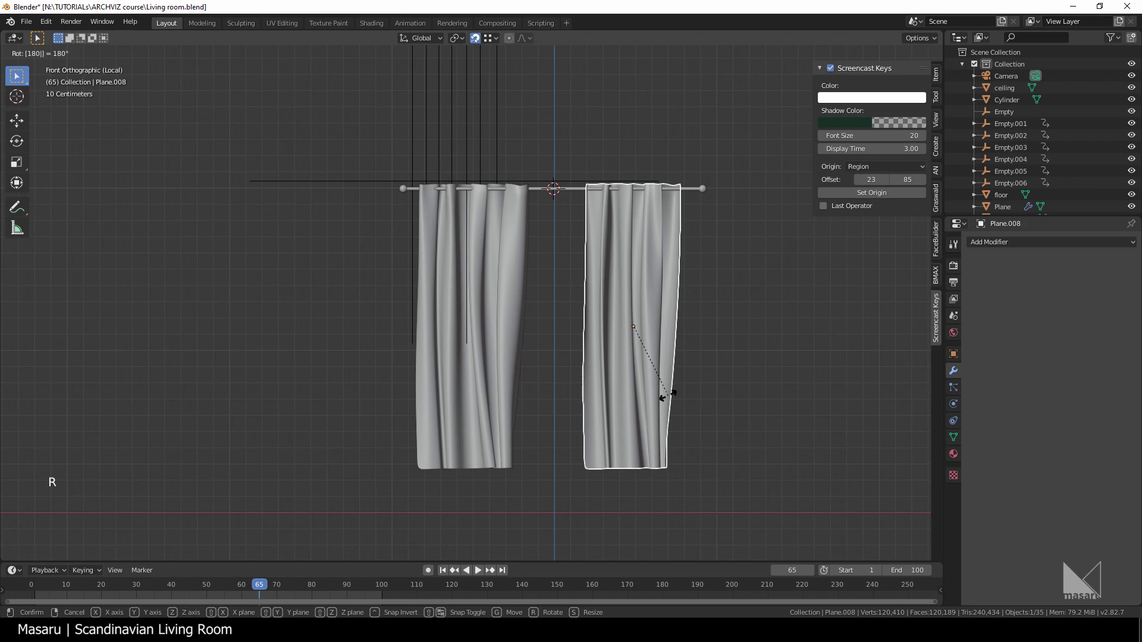
key("Return")
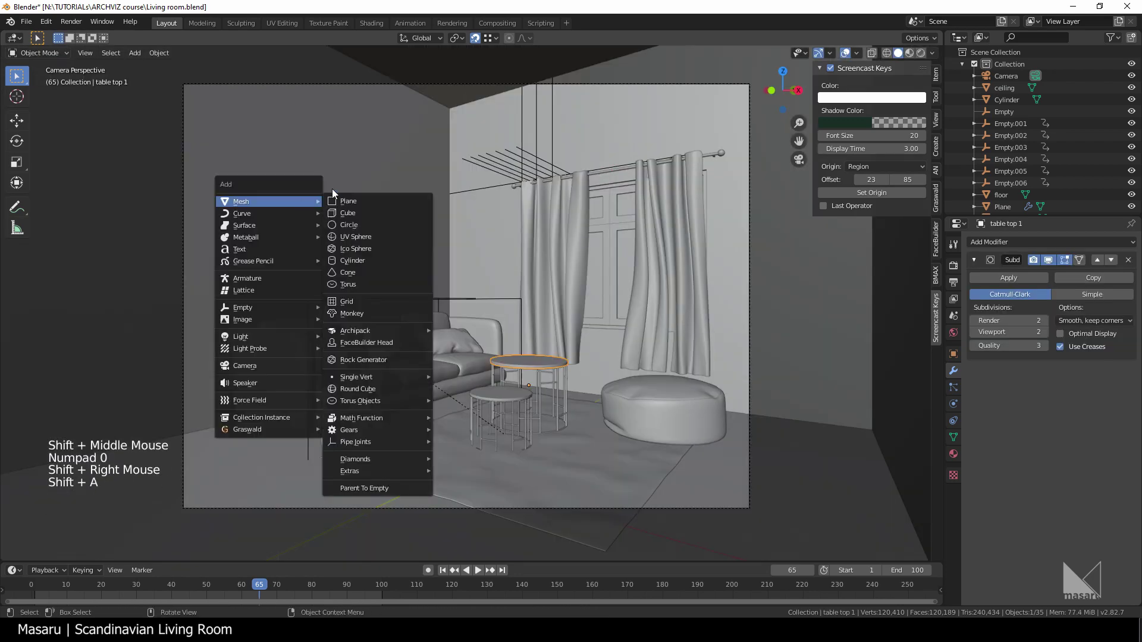
Add a plane on the left wall for the picture frames and rotate it upright
double_click(331, 209)
key("shift+a")
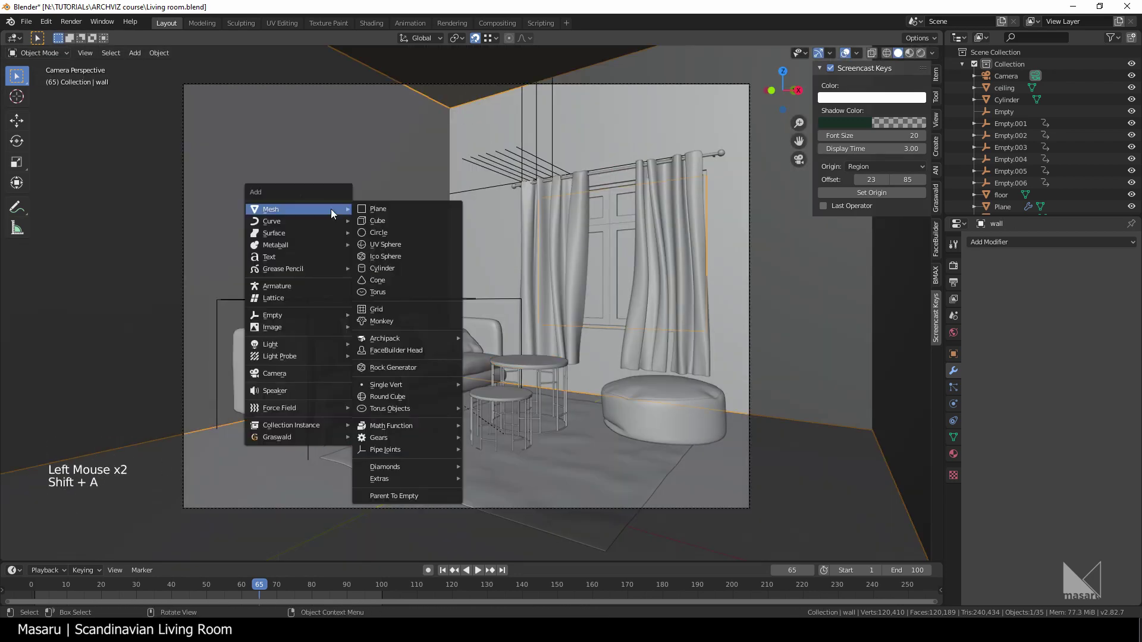
left_click(424, 209)
key("r")
Extrude both picture frame panels 30 mm and inset their front faces to form the borders
key("e")
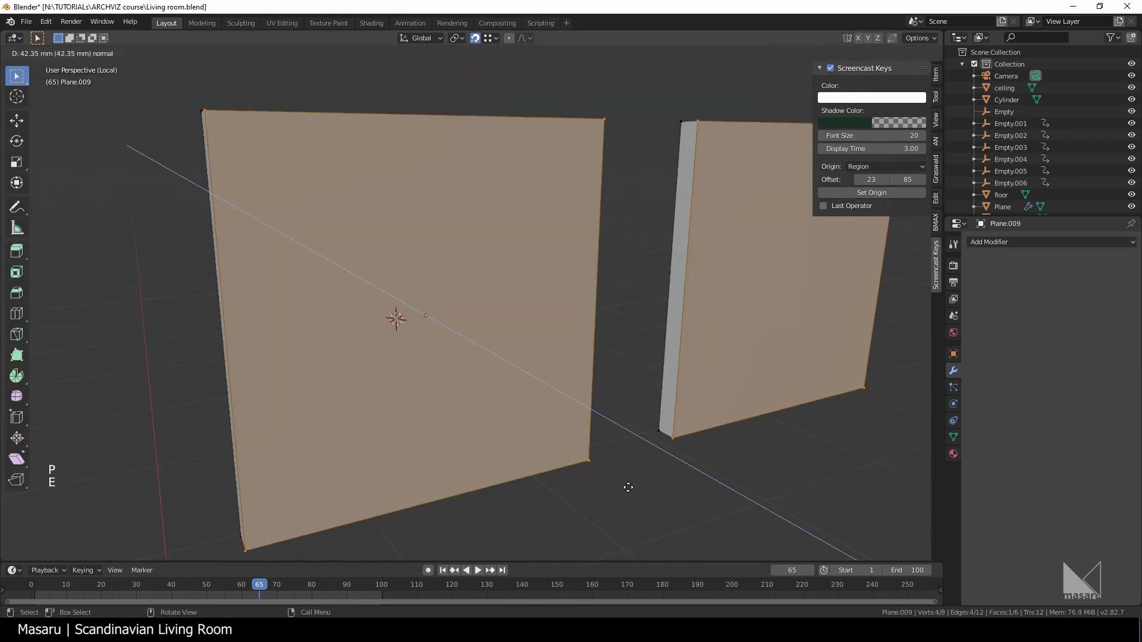
left_click(630, 488)
middle_click_drag(619, 530, 630, 457)
key("i")
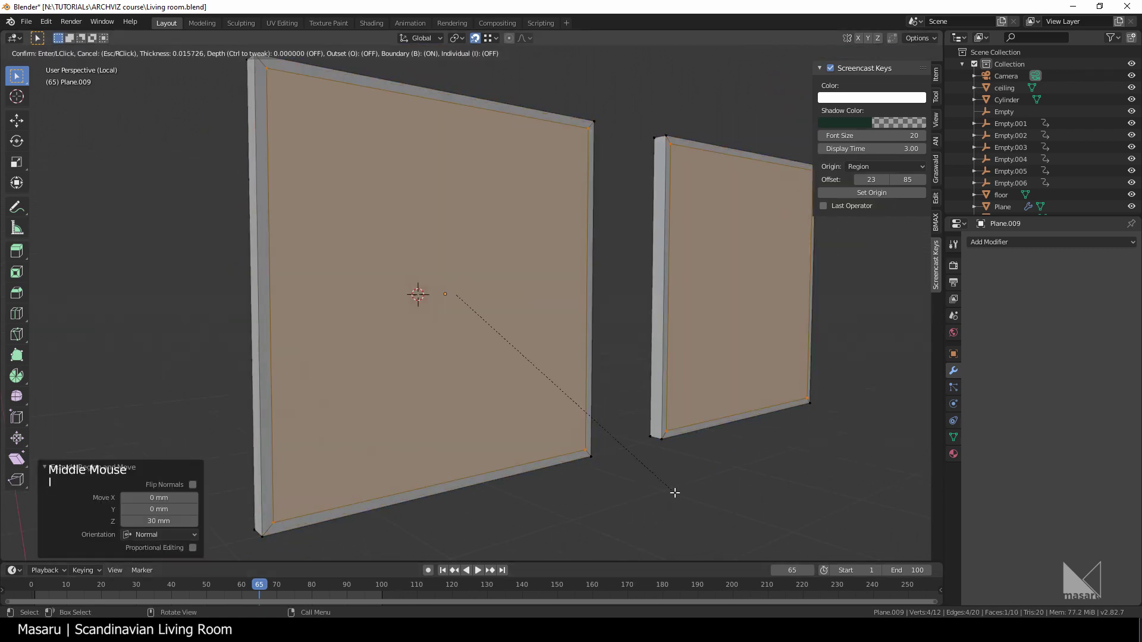
left_click(674, 493)
middle_click_drag(675, 493, 713, 464)
key("ctrl+z")
left_click(653, 511)
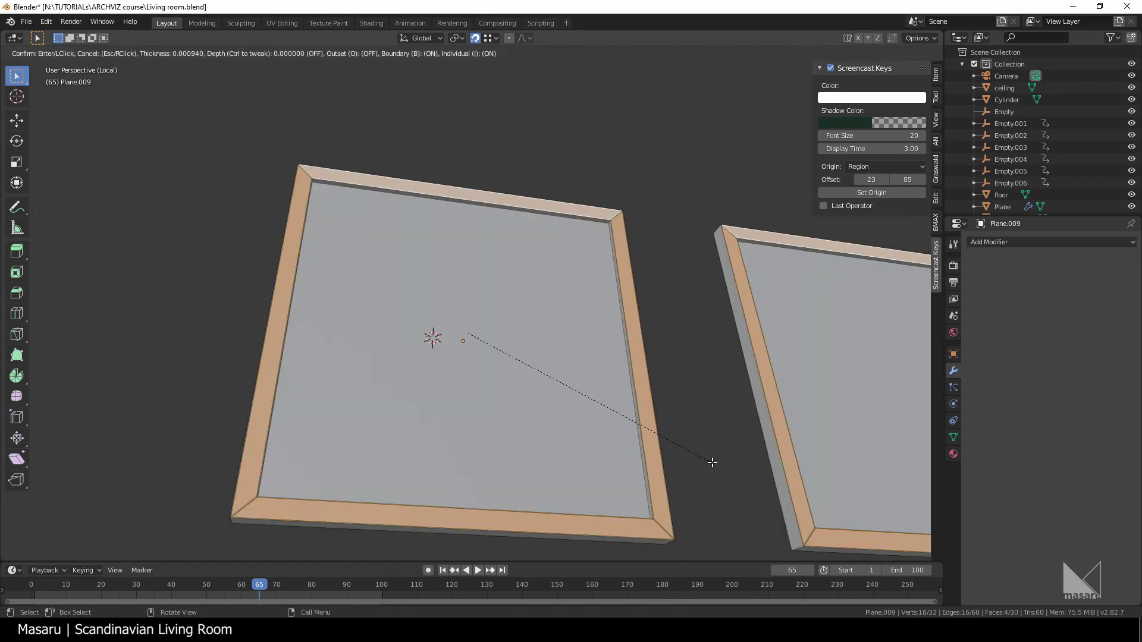
Inset the picture frames' border faces individually by 1.874 mm, adjust them along the X axis, and leave Edit Mode
left_click(713, 462)
middle_click_drag(712, 461, 671, 448)
scroll(671, 515, "up", 2)
scroll(670, 515, "down", 1)
key("g")
key("x")
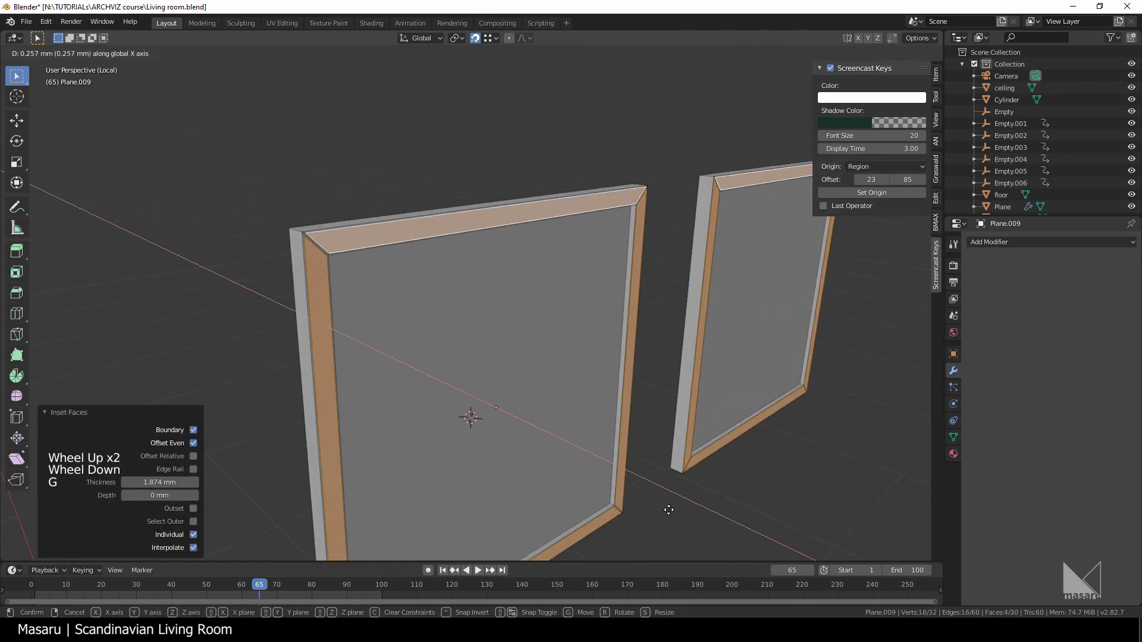
key("Tab")
middle_click_drag(676, 517, 600, 328)
scroll(537, 382, "down", 2)
scroll(581, 326, "up", 2)
scroll(581, 326, "down", 1)
scroll(599, 323, "down", 3)
scroll(583, 351, "up", 2)
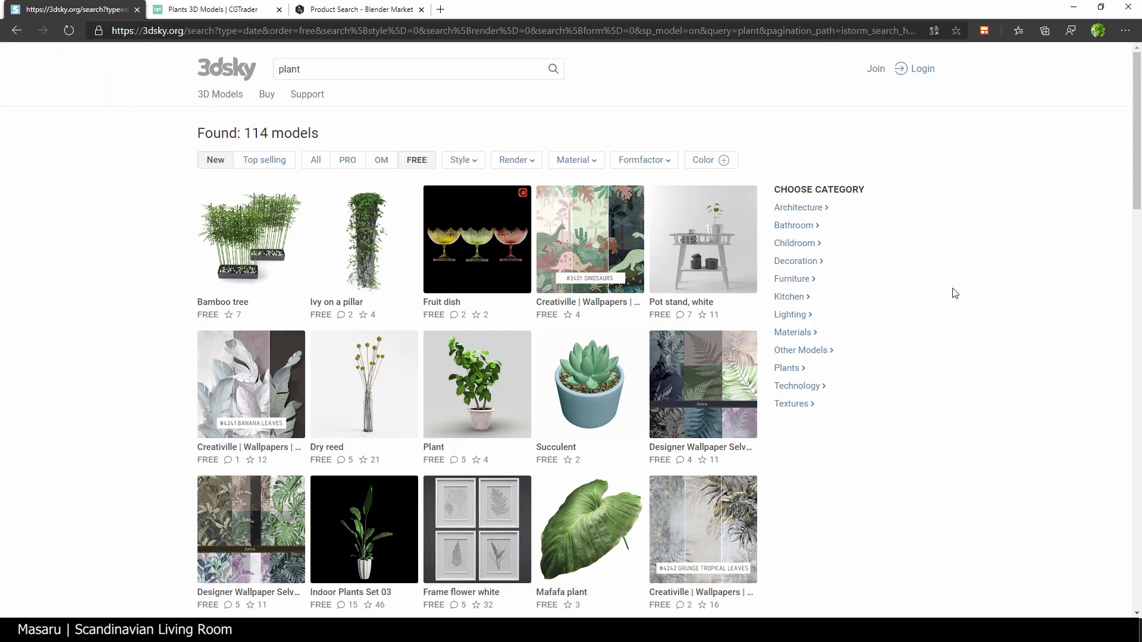
Switch to the web browser and browse plant models on 3dsky, CGTrader and BlenderMarket
scroll(952, 288, "down", 1)
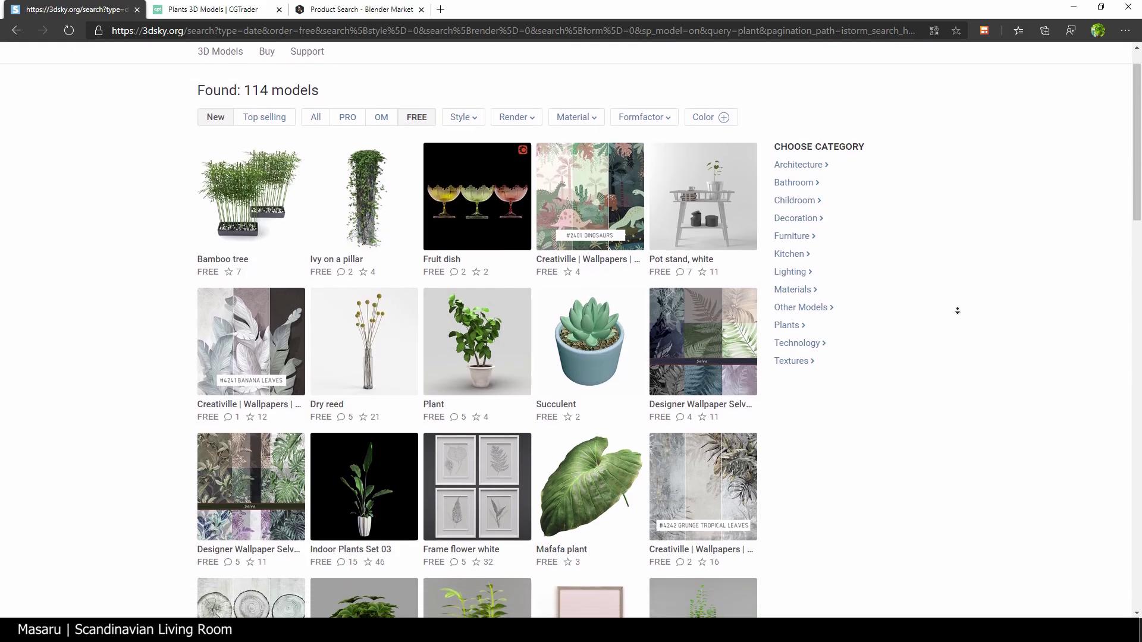
scroll(958, 310, "down", 2)
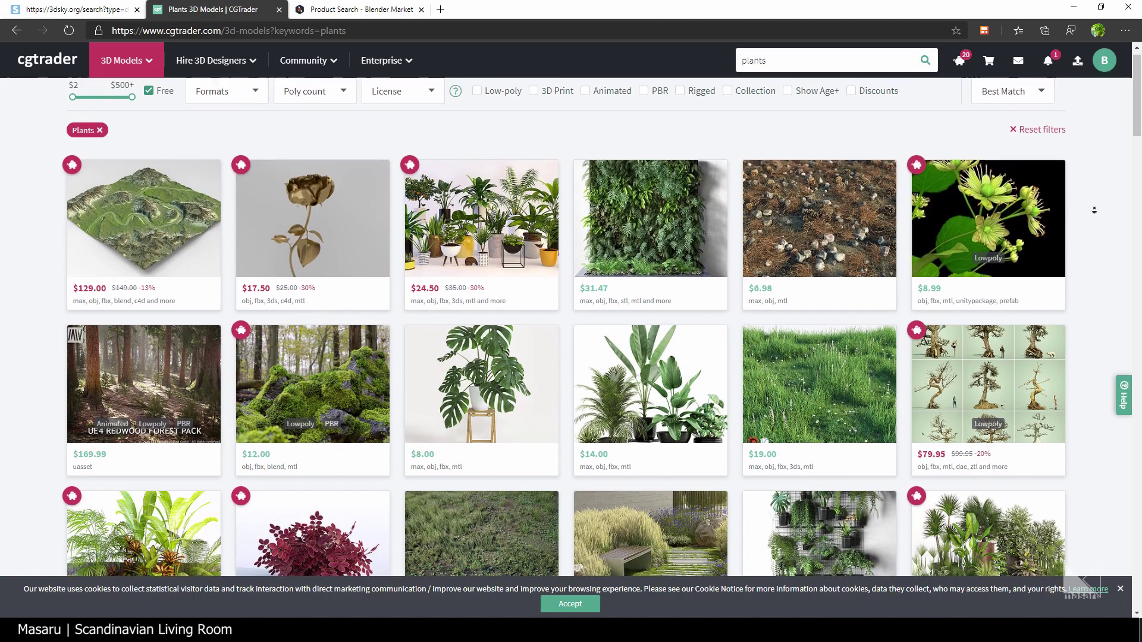
scroll(571, 321, "down", 2)
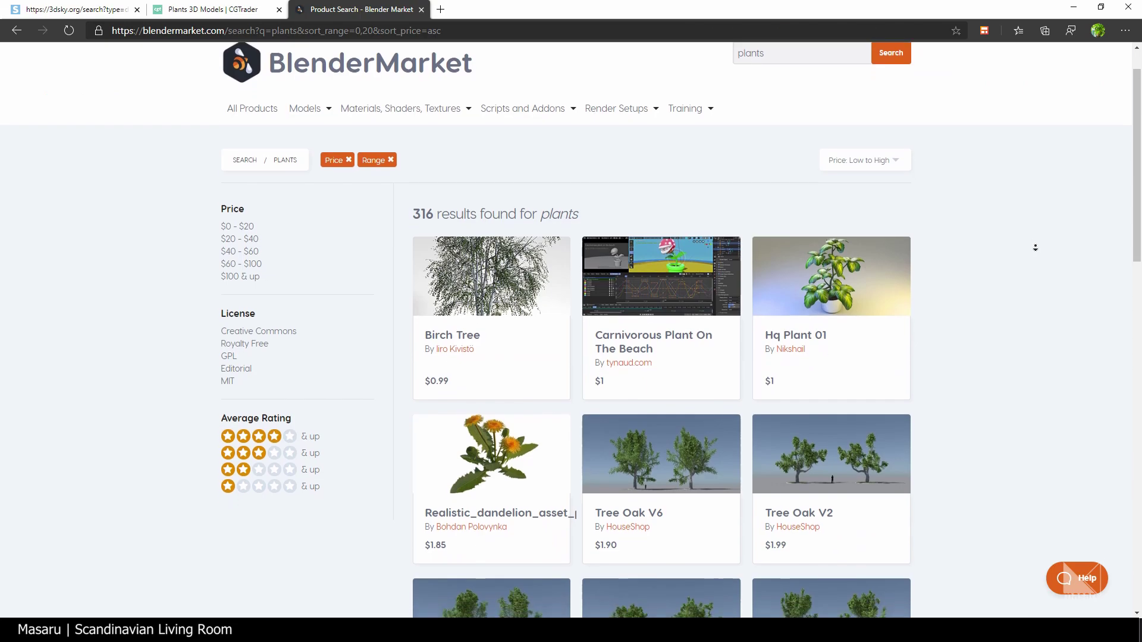
scroll(1036, 247, "down", 3)
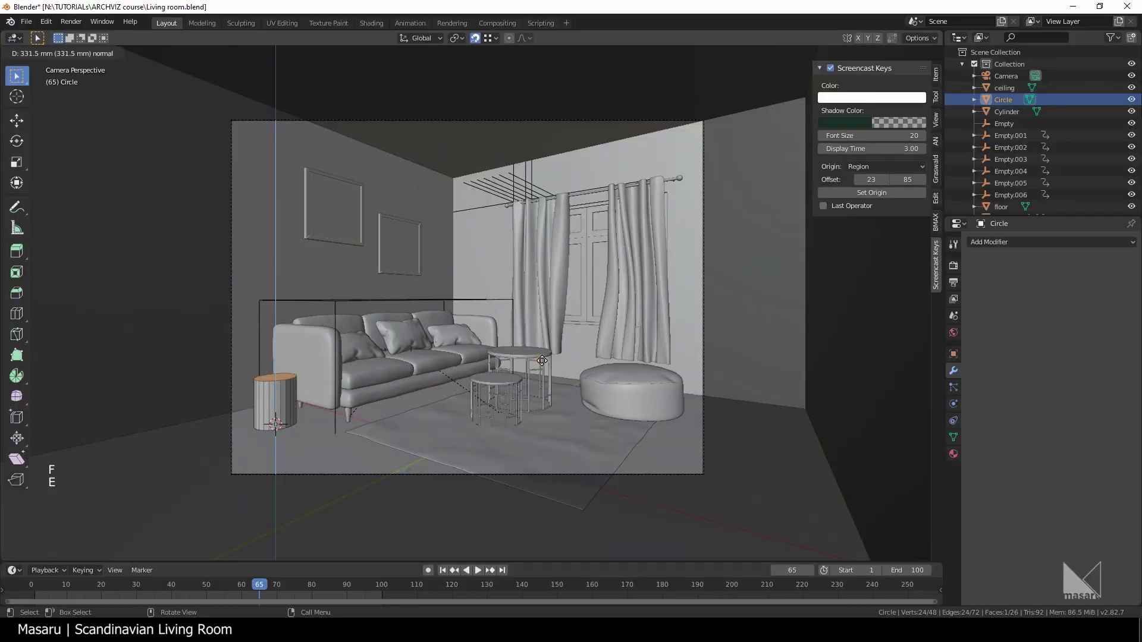
In Blender, extrude the filled circle beside the sofa 419 mm as a plant pot and move its top face along Z
left_click(432, 226)
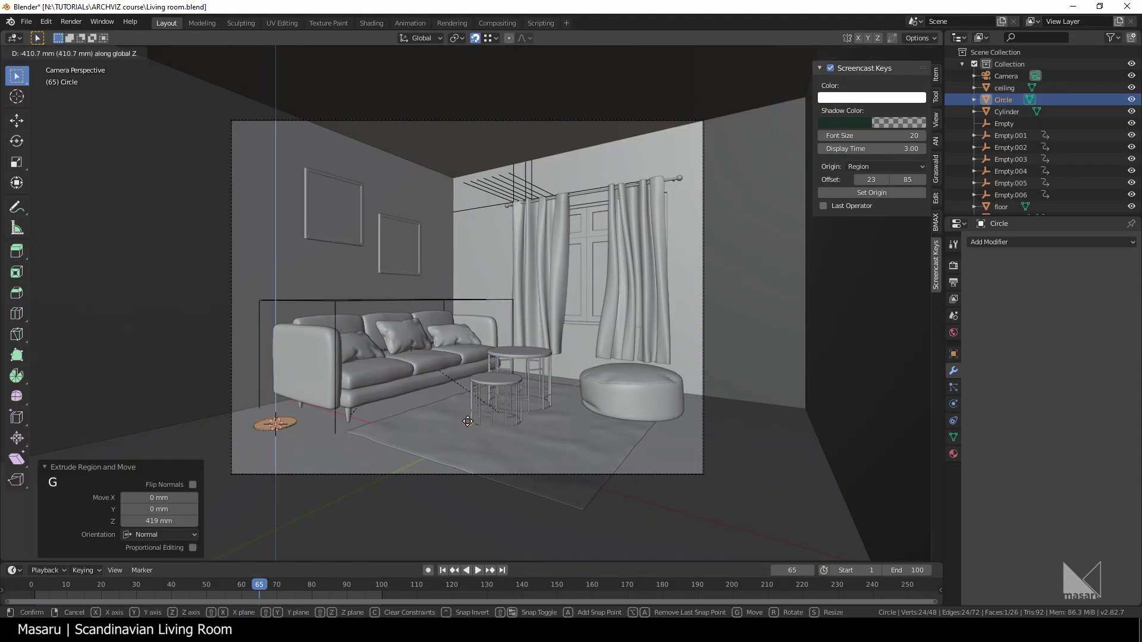
left_click(432, 271)
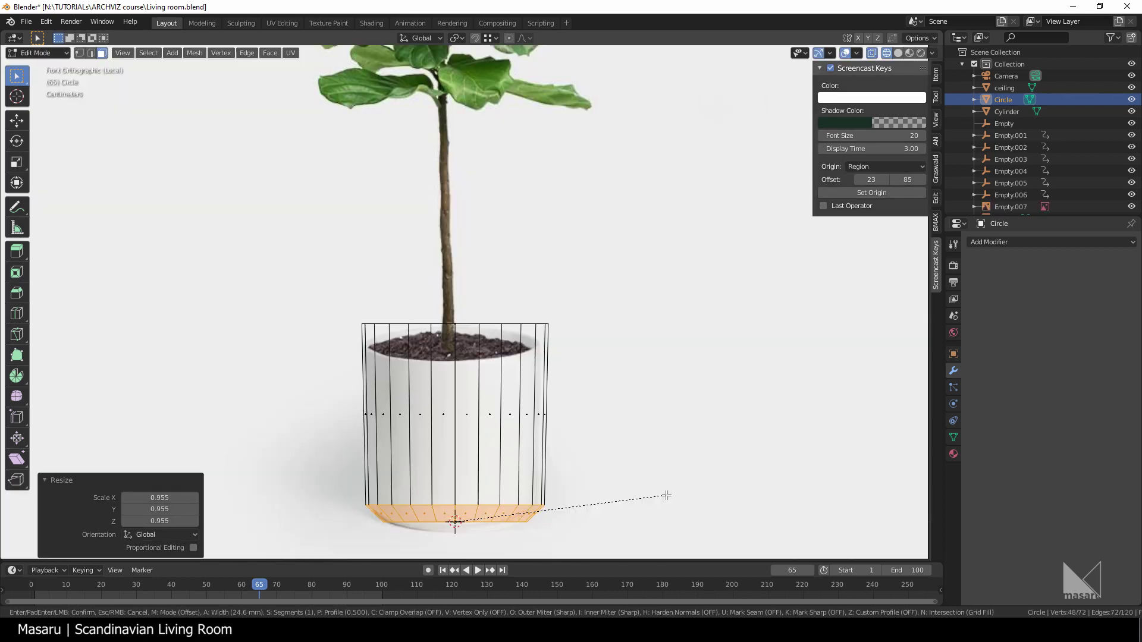
Bevel the pot's bottom edge and inset its top face to form the rim
left_click(668, 492)
middle_click_drag(668, 492, 708, 470)
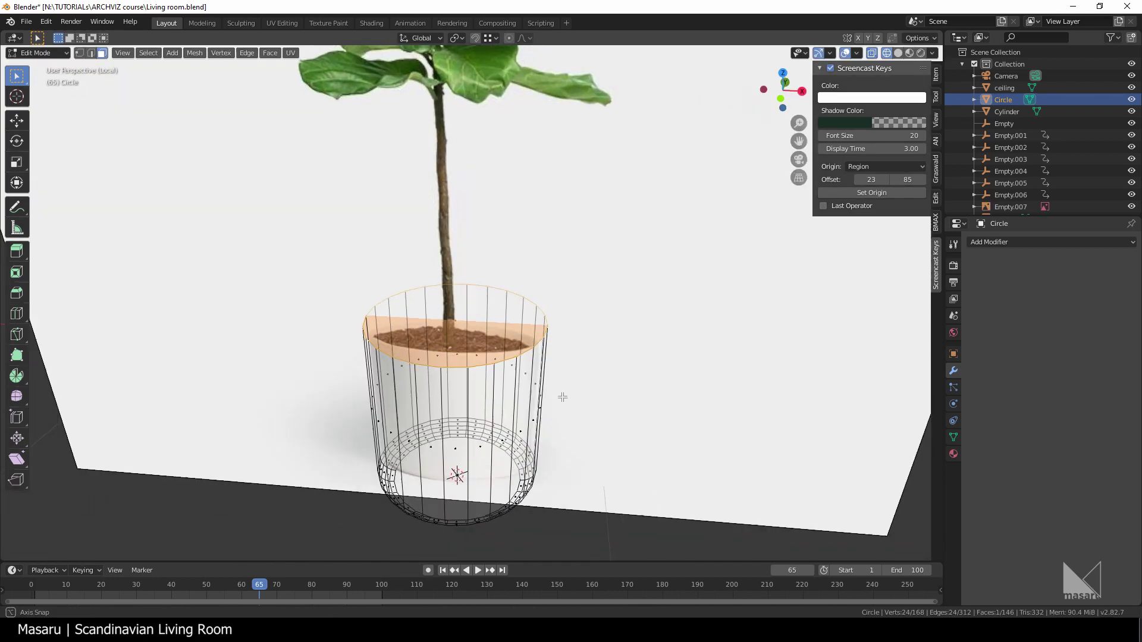
key("i")
left_click(700, 442)
Extrude the inset top face 41 mm down into the pot and lower it another 13 mm along Z
key("e")
left_click(666, 389)
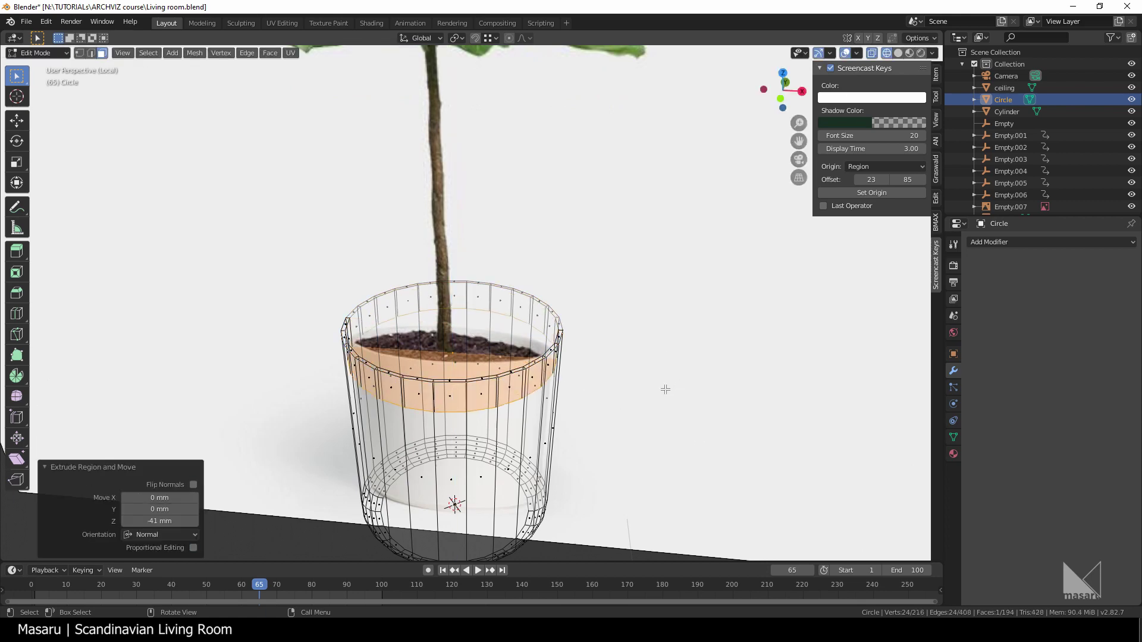
key("g")
key("z")
left_click(605, 402)
Duplicate the recessed face upward along Z above the pot and delete the original face inside the pot
middle_click_drag(550, 493, 545, 455)
scroll(544, 455, "up", 2)
key("shift+d")
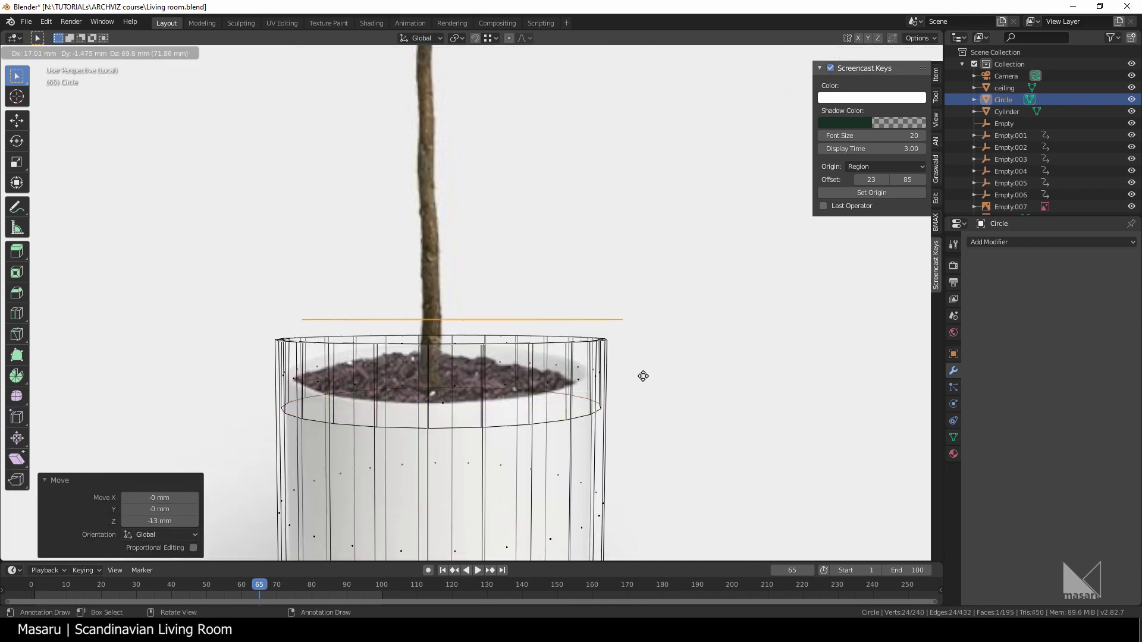
key("z")
left_click(623, 215)
left_click(439, 406)
key("x")
left_click(403, 433)
Delete only the duplicate's face, keeping its edge ring, and fill the ring with a grid of faces for the soil
left_click(448, 147)
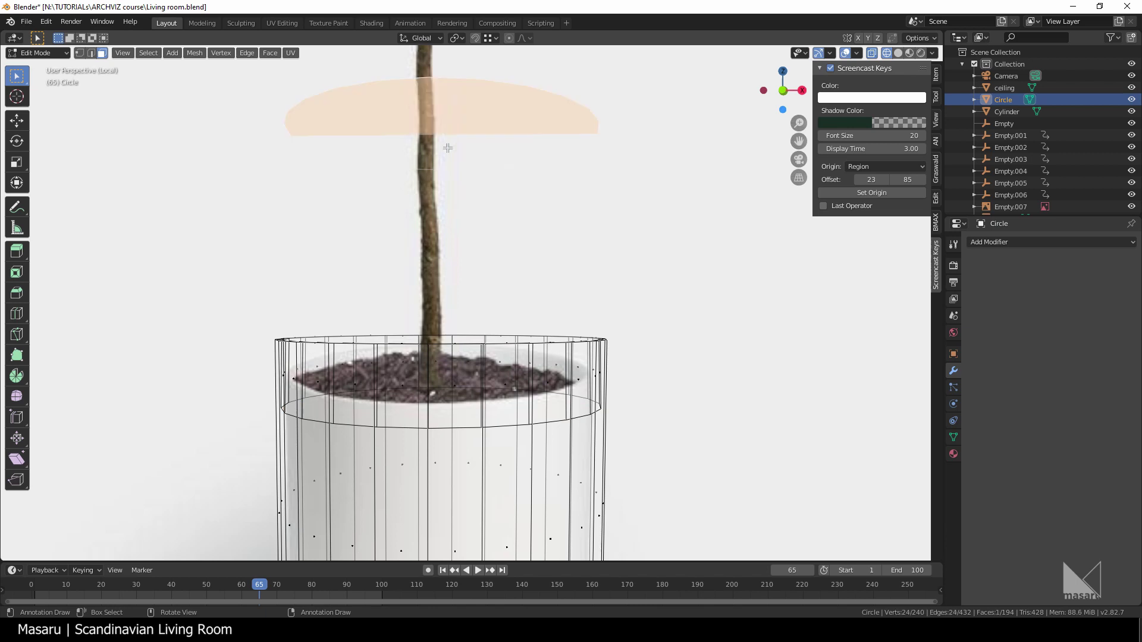
key("x")
left_click(449, 148)
left_click(79, 53)
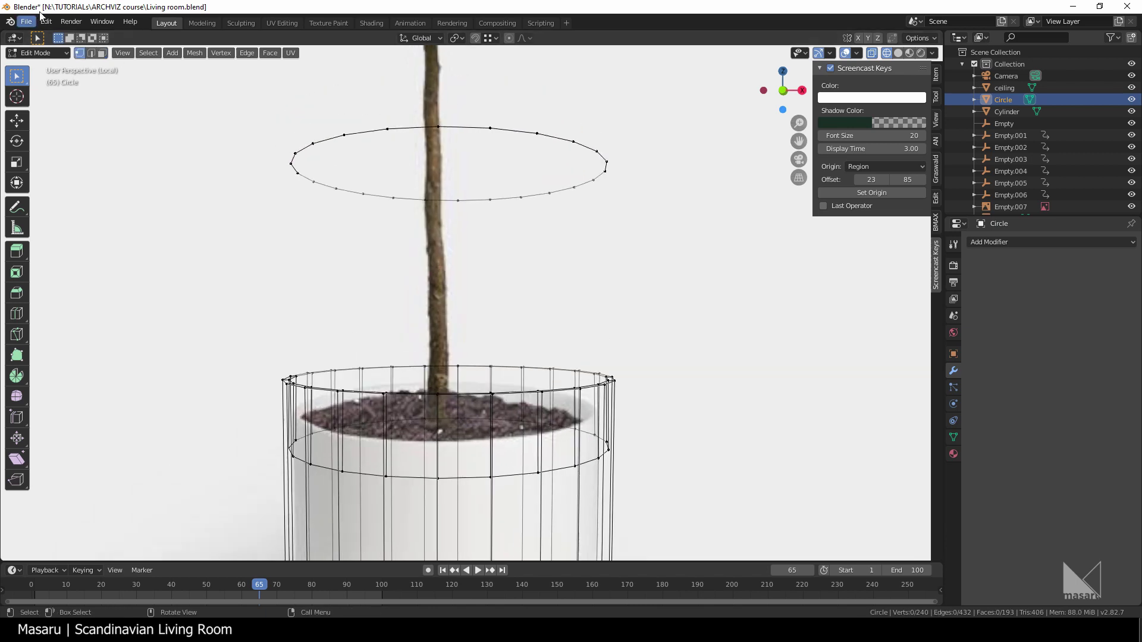
key("ctrl+z")
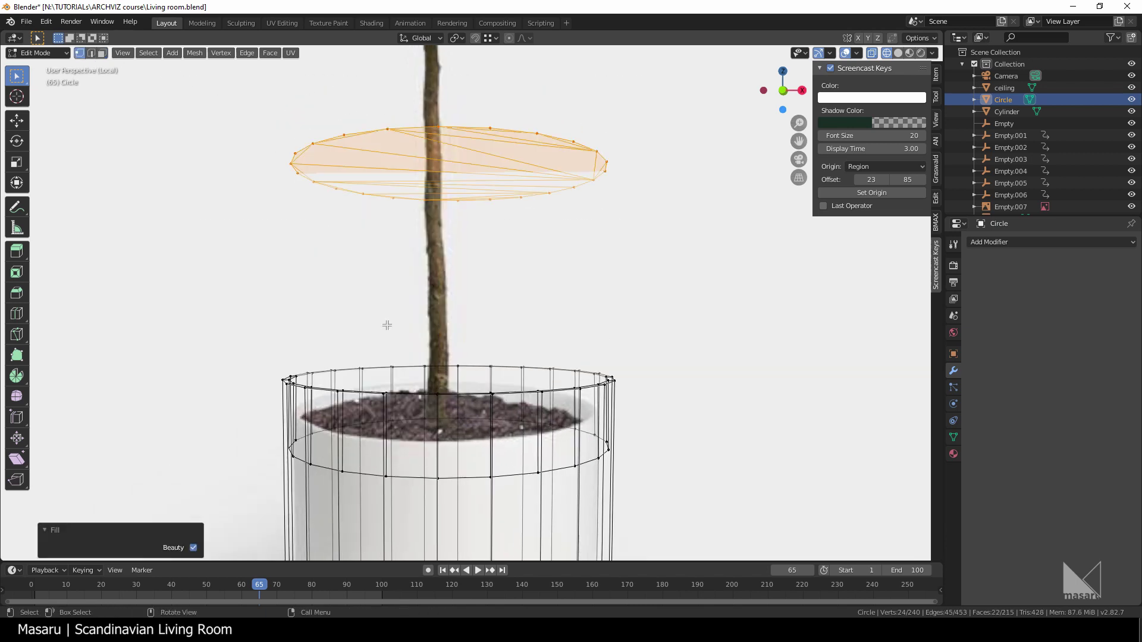
key("ctrl+shift+z")
key("ctrl+f")
left_click(413, 227)
middle_click_drag(292, 171, 375, 210)
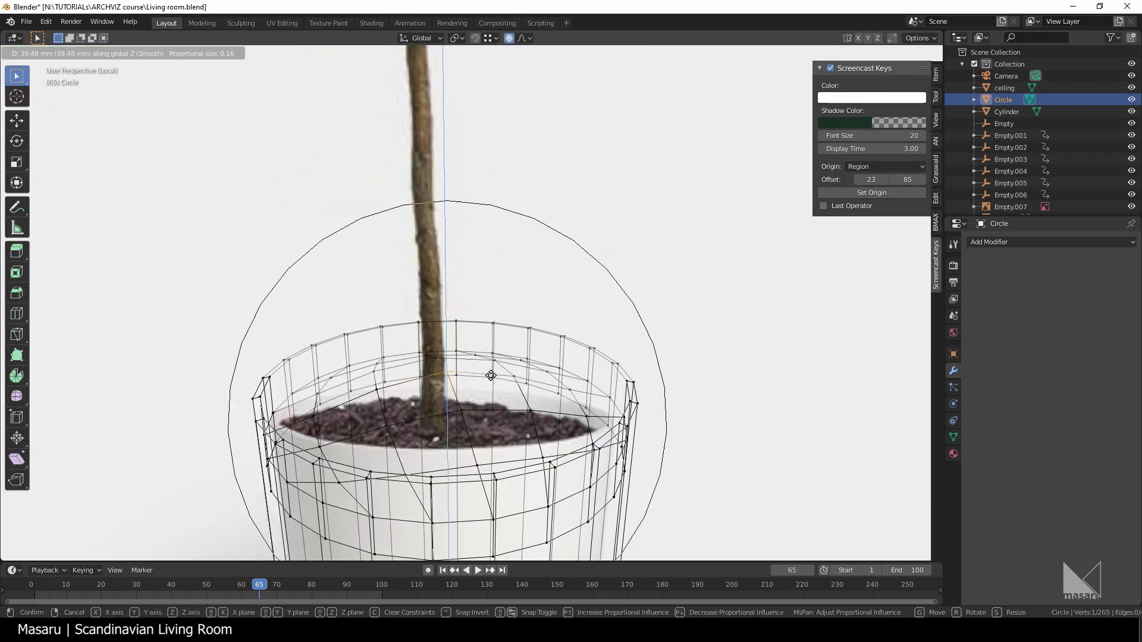
Raise the soil's centre vertex 36 mm along Z with smooth proportional editing limited to connected geometry
right_click(492, 375)
left_click(524, 38)
left_click(470, 60)
middle_click_drag(479, 339, 485, 317)
key("g")
key("z")
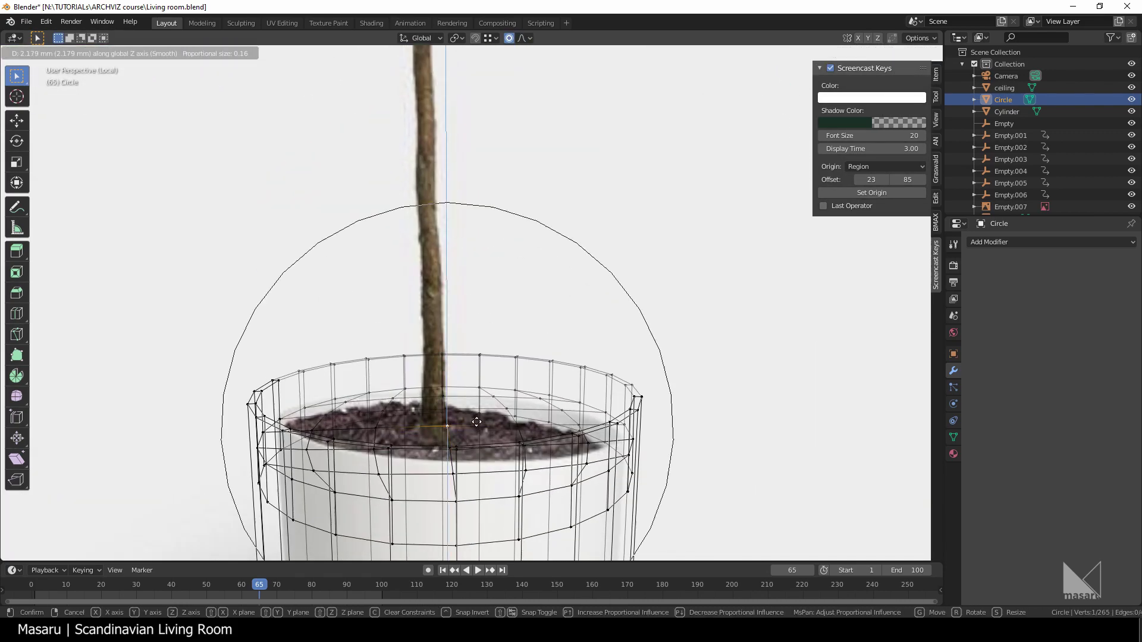
left_click(488, 271)
key("shift+z")
middle_click_drag(489, 238, 492, 217)
Roughen the soil surface by scaling it along Z with the Random proportional falloff
left_click(523, 39)
left_click(514, 174)
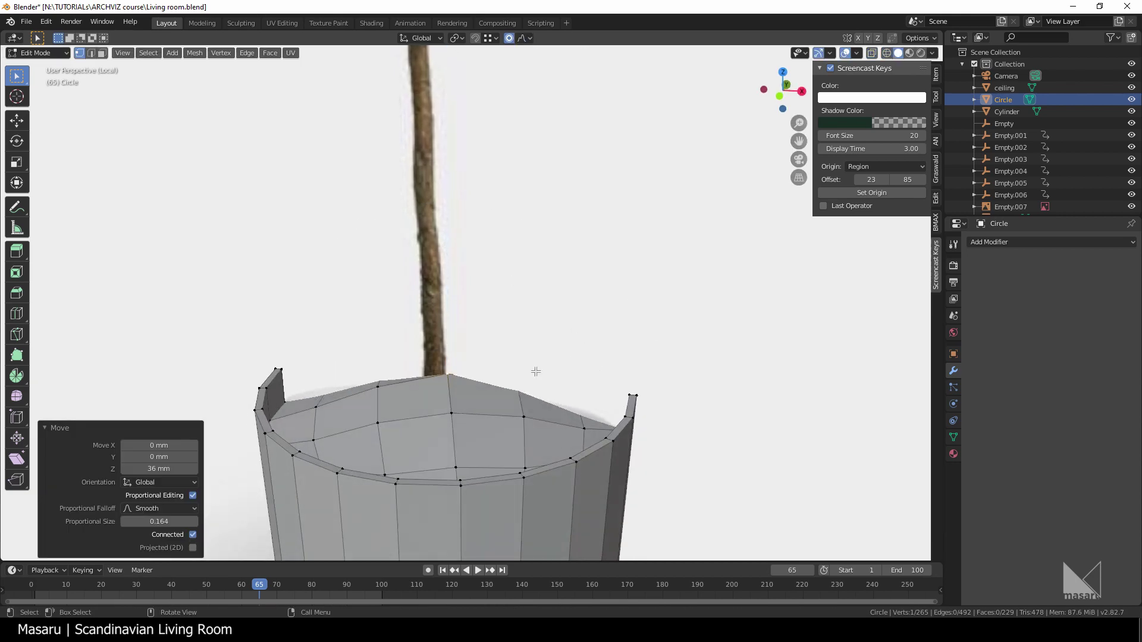
key("s")
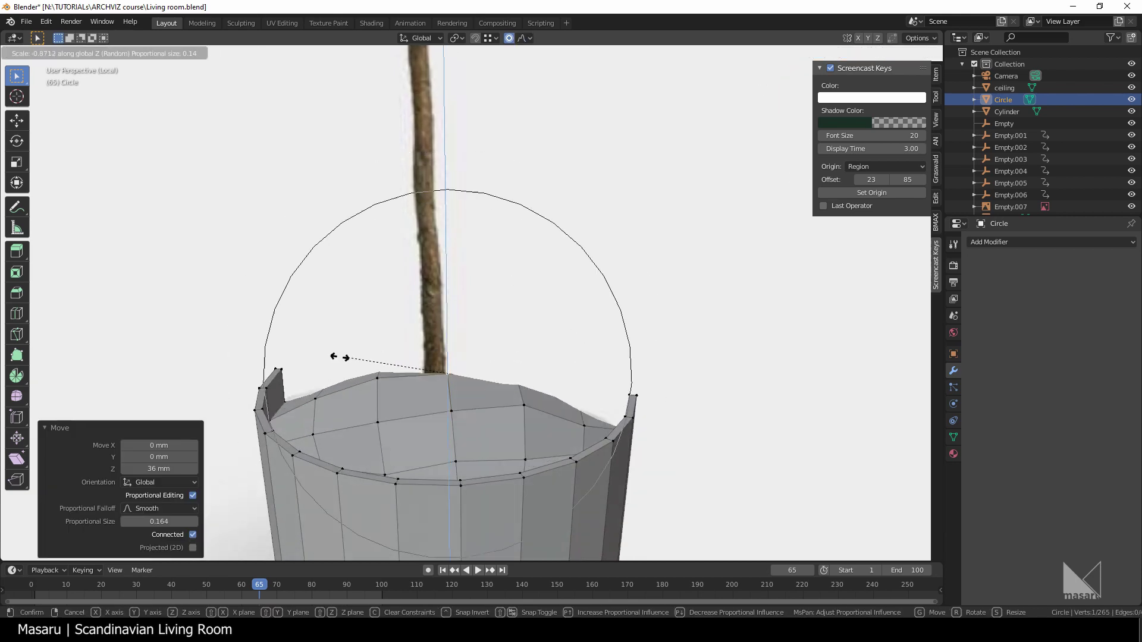
scroll(339, 357, "up", 4)
left_click(350, 362)
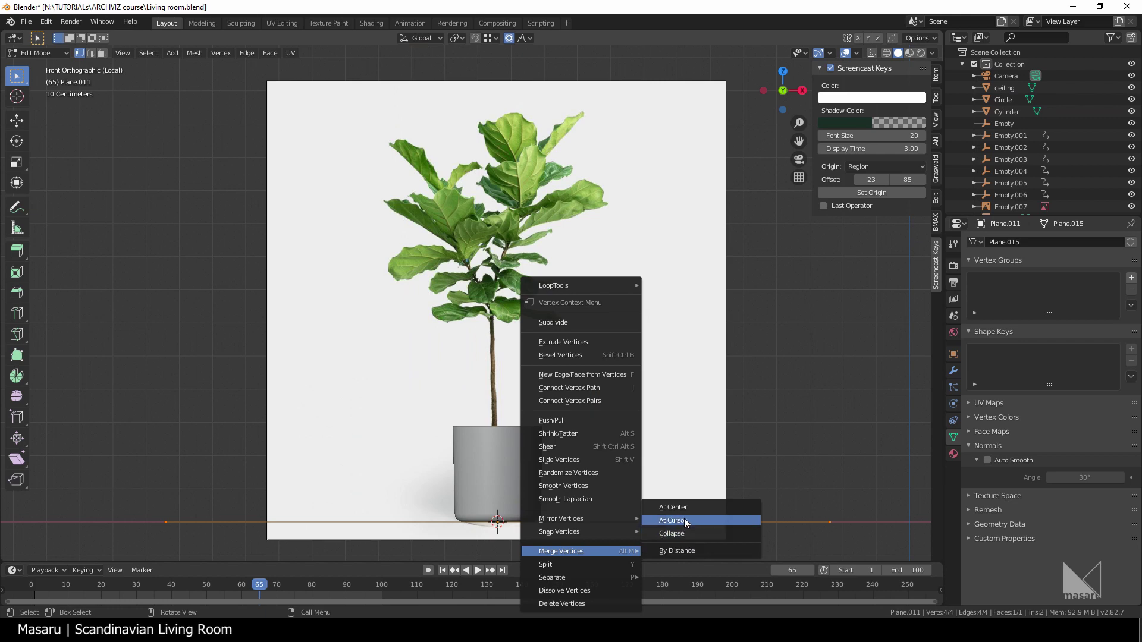
Merge the new plane's vertices at center and move the single vertex to the base of the plant's trunk
left_click(682, 507)
key("g")
key("z")
left_click(518, 412)
key("o")
scroll(503, 425, "up", 2)
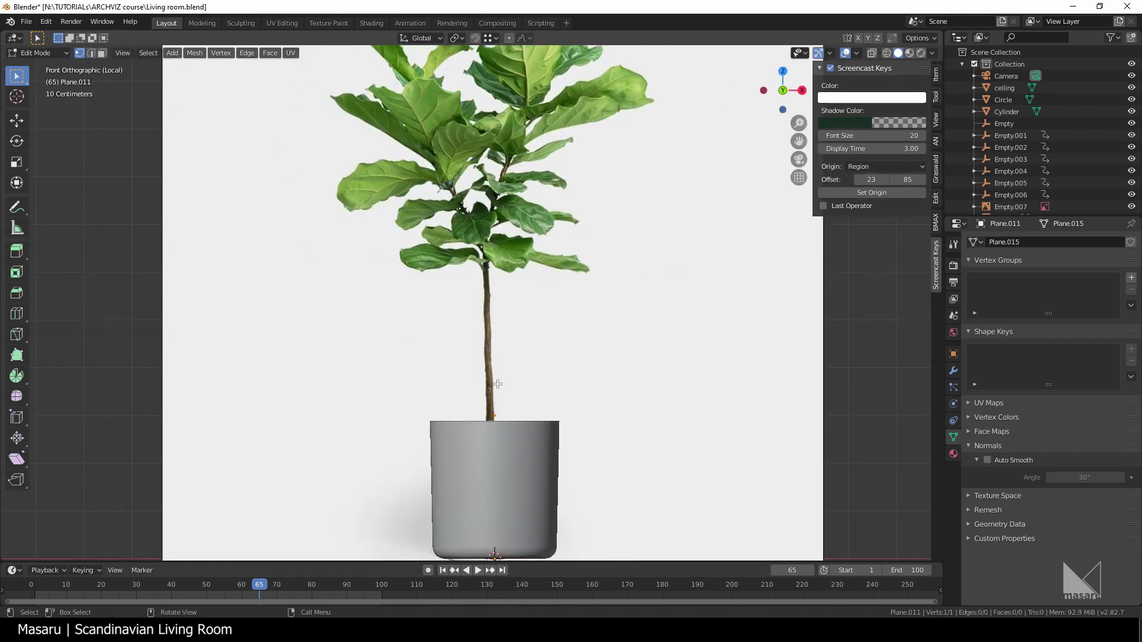
scroll(497, 384, "up", 3)
key("g")
left_click(552, 425)
Extrude the vertex repeatedly upward along the reference trunk to trace the stem
key("shift+z")
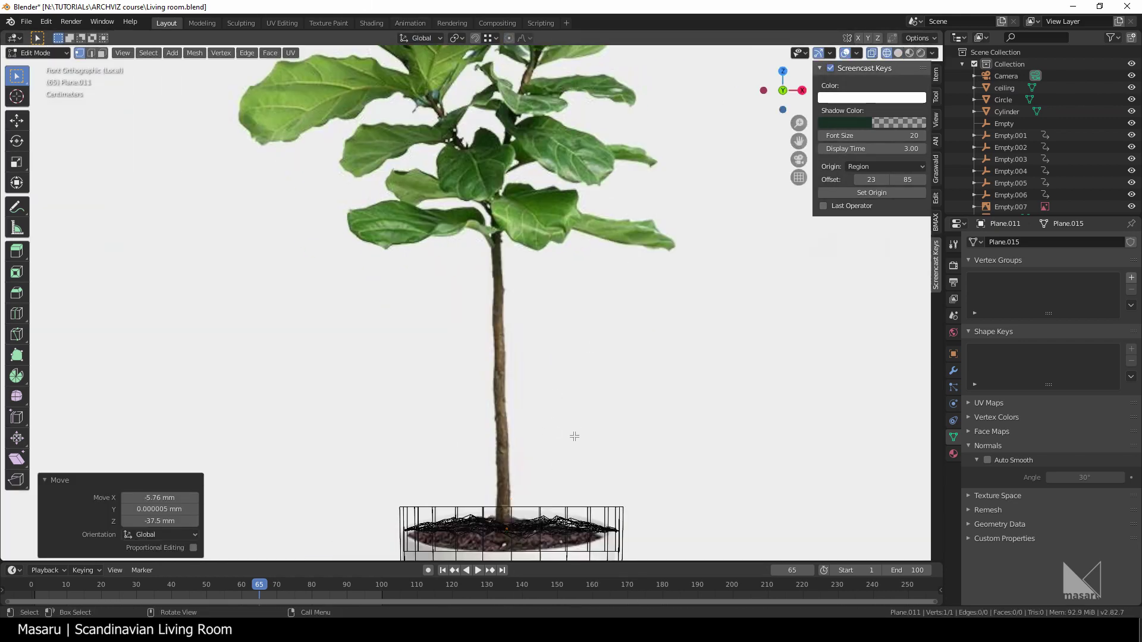
middle_click_drag(566, 358, 564, 462, "shift")
key("e")
left_click(561, 371)
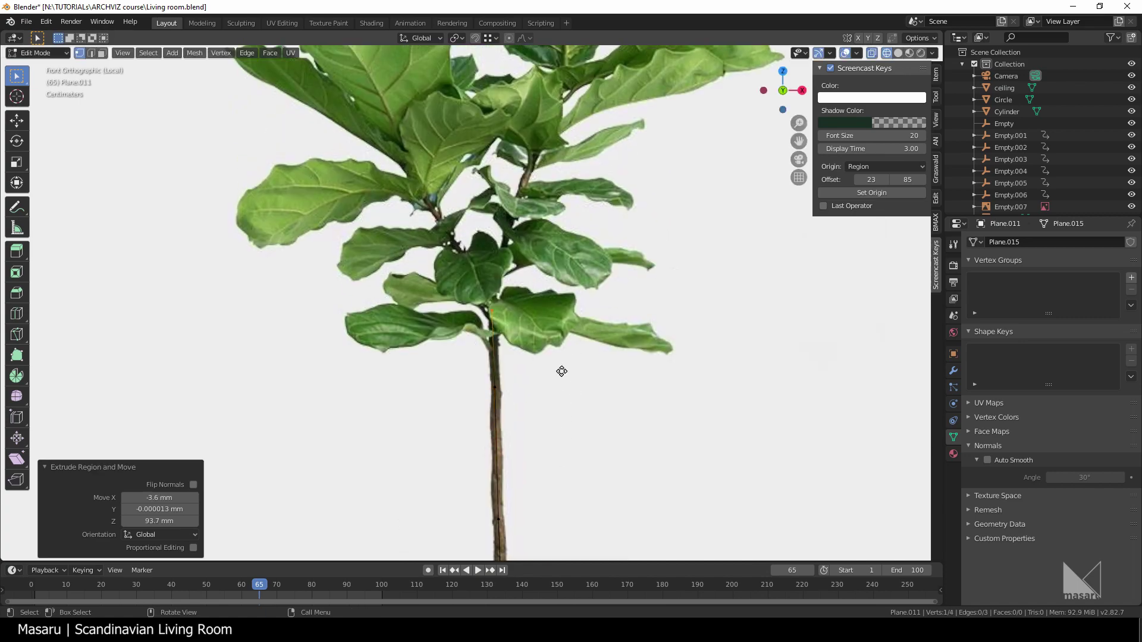
middle_click_drag(577, 292, 544, 460, "shift")
key("e")
left_click(554, 390)
Reposition the upper stem vertices to follow the reference image's branch
scroll(596, 292, "down", 3)
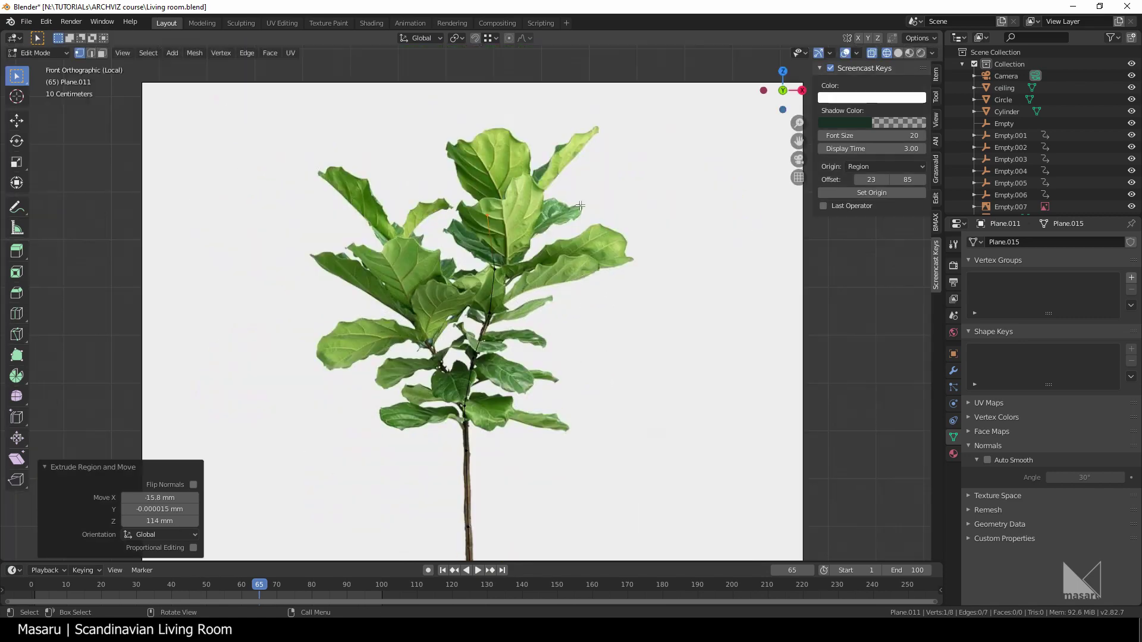
left_click(485, 384)
key("g")
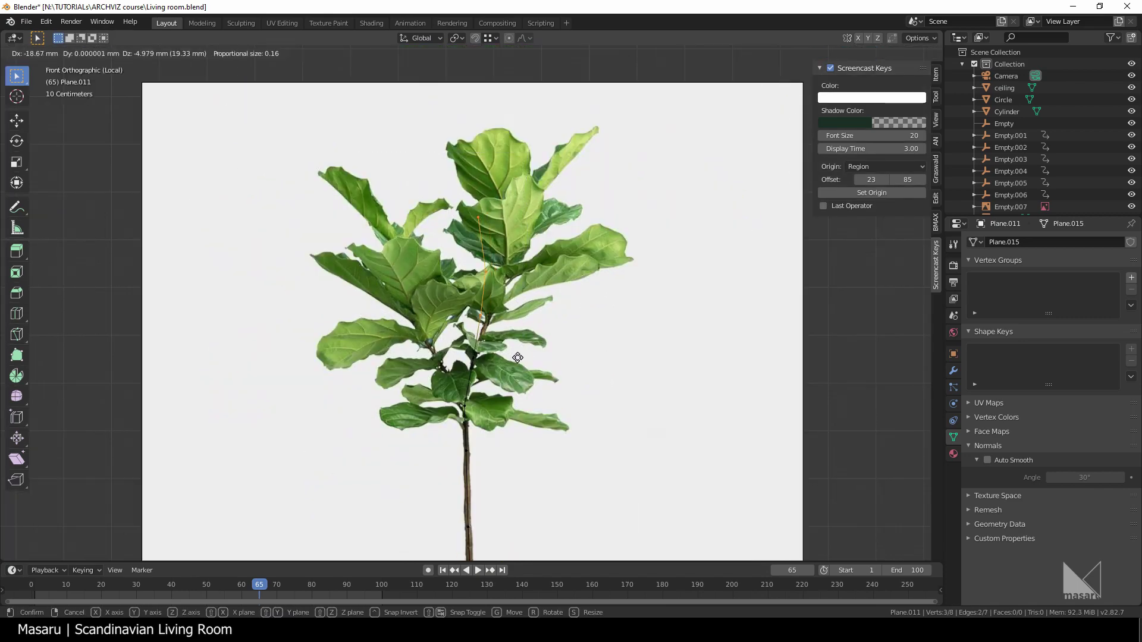
left_click(482, 394)
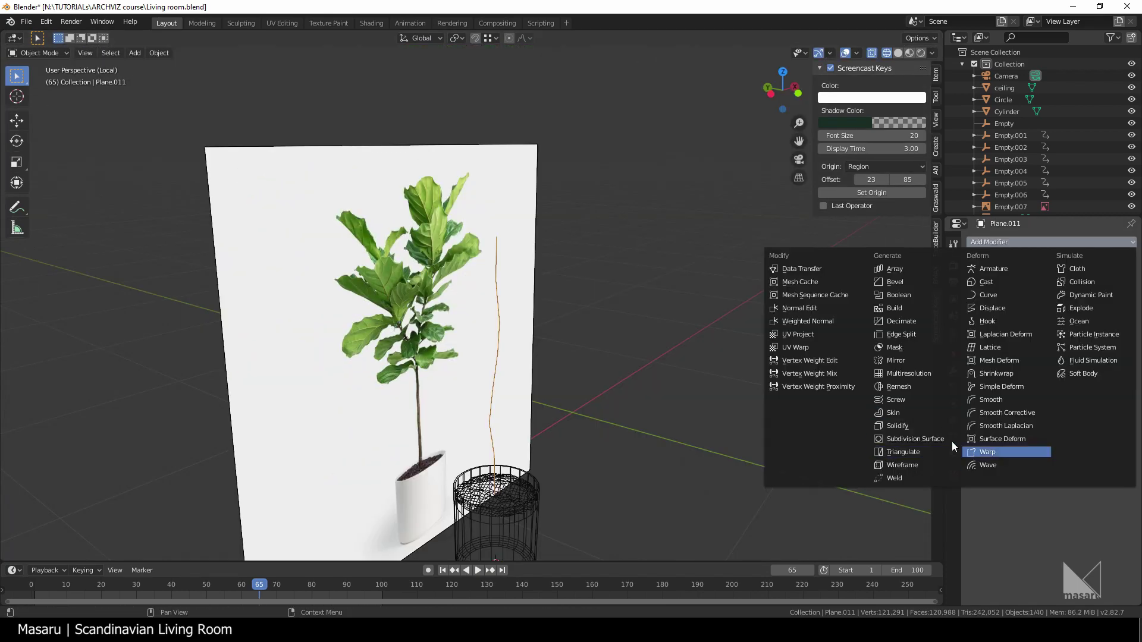
Add a Skin modifier to the traced stem and return to editing its vertices
left_click(951, 442)
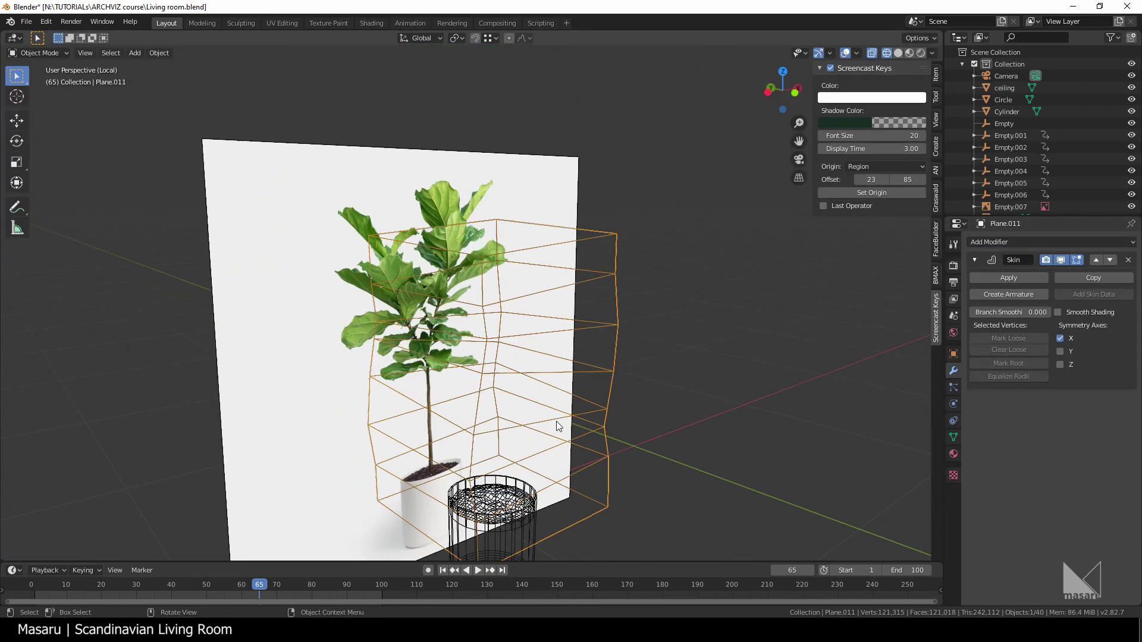
middle_click_drag(555, 421, 531, 380)
middle_click_drag(607, 386, 591, 387)
key("Tab")
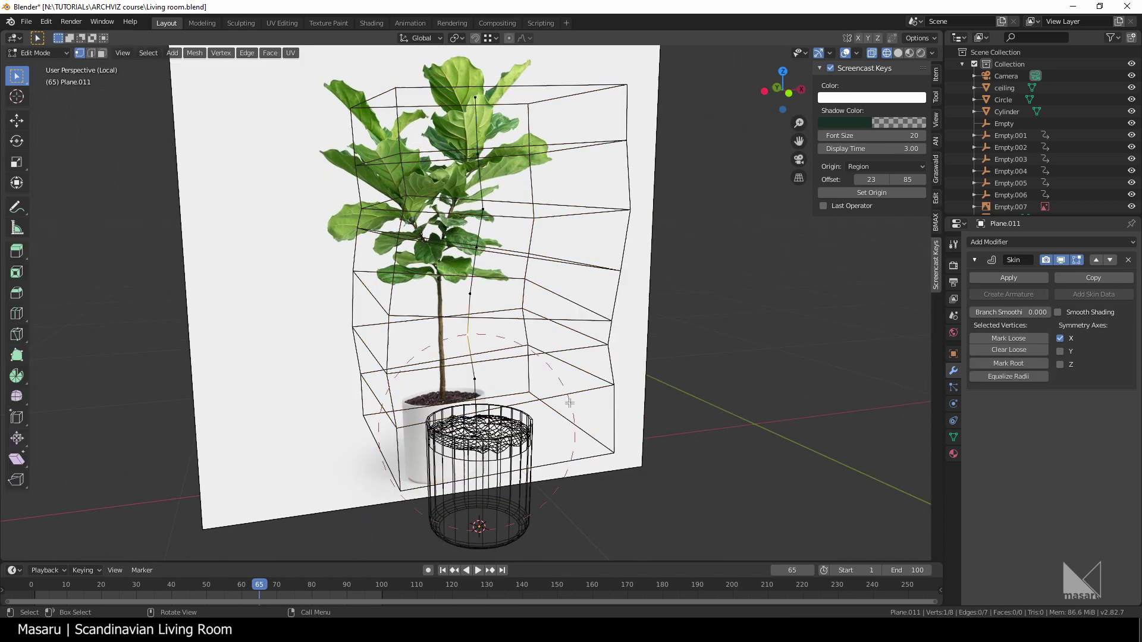
middle_click_drag(479, 408, 458, 411)
left_click_drag(607, 537, 607, 537)
Scale the skin radius of all stem vertices to 0.034 and adjust the radius at an upper stem vertex
scroll(604, 373, "up", 2)
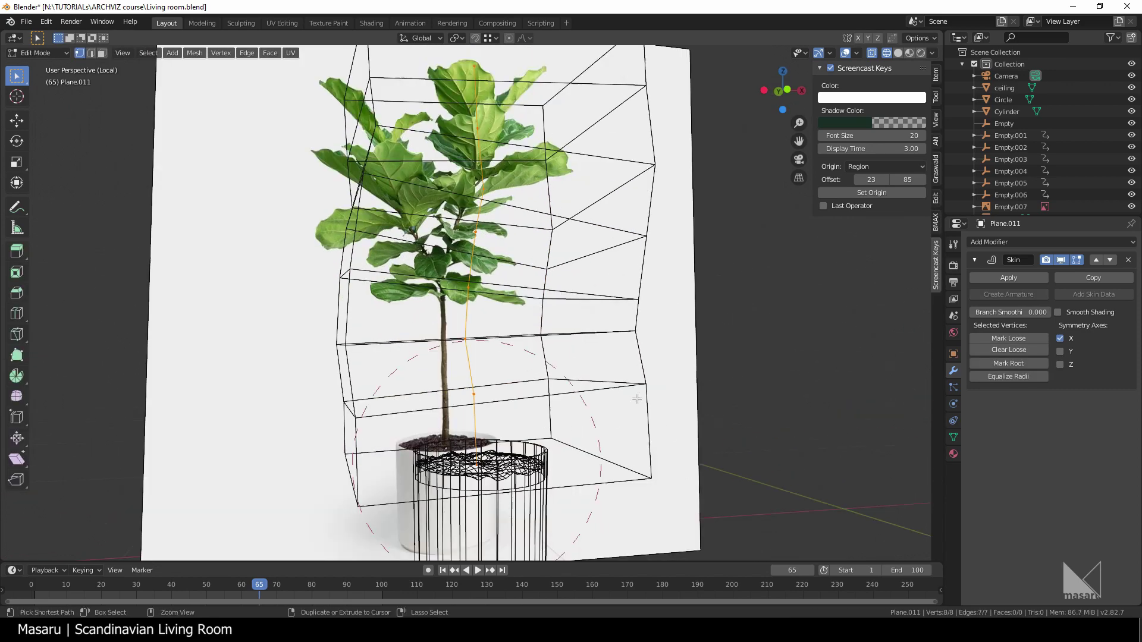
key("ctrl+a")
left_click(501, 205)
key("KP_1")
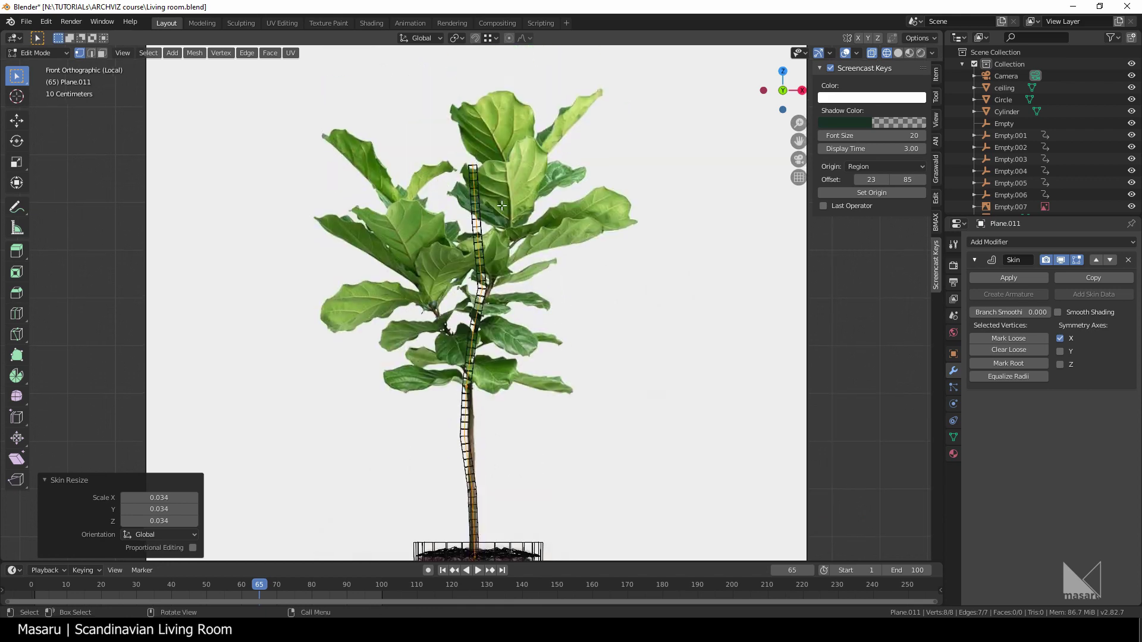
left_click(482, 289)
key("ctrl+a")
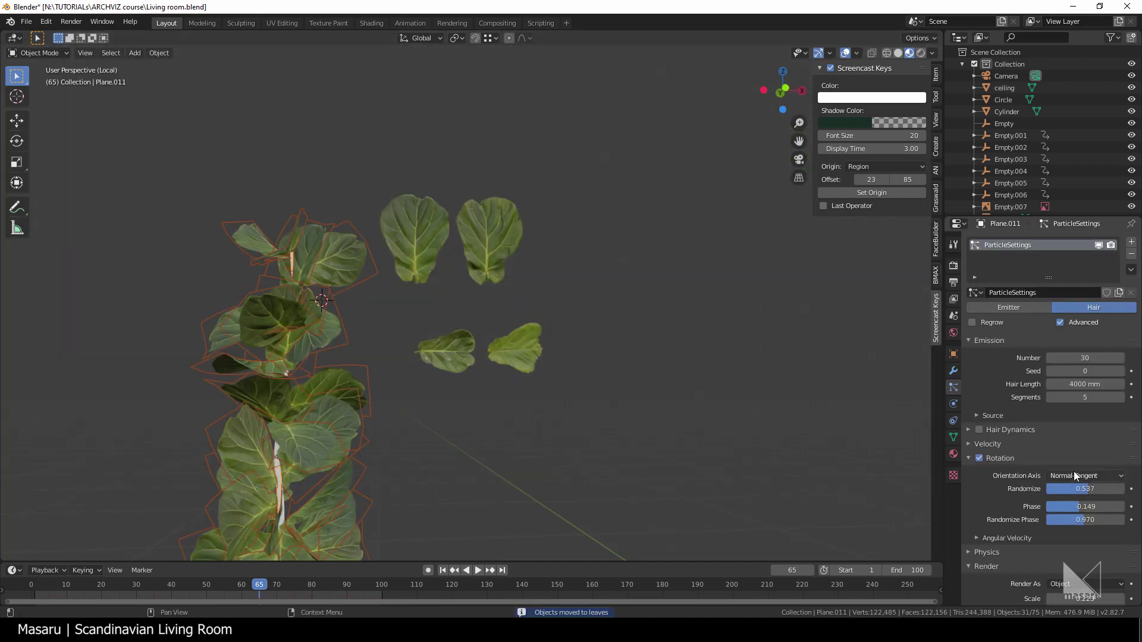
Render the stem's hair particles as a Collection, using the leaves collection as the instance
scroll(1075, 467, "down", 6)
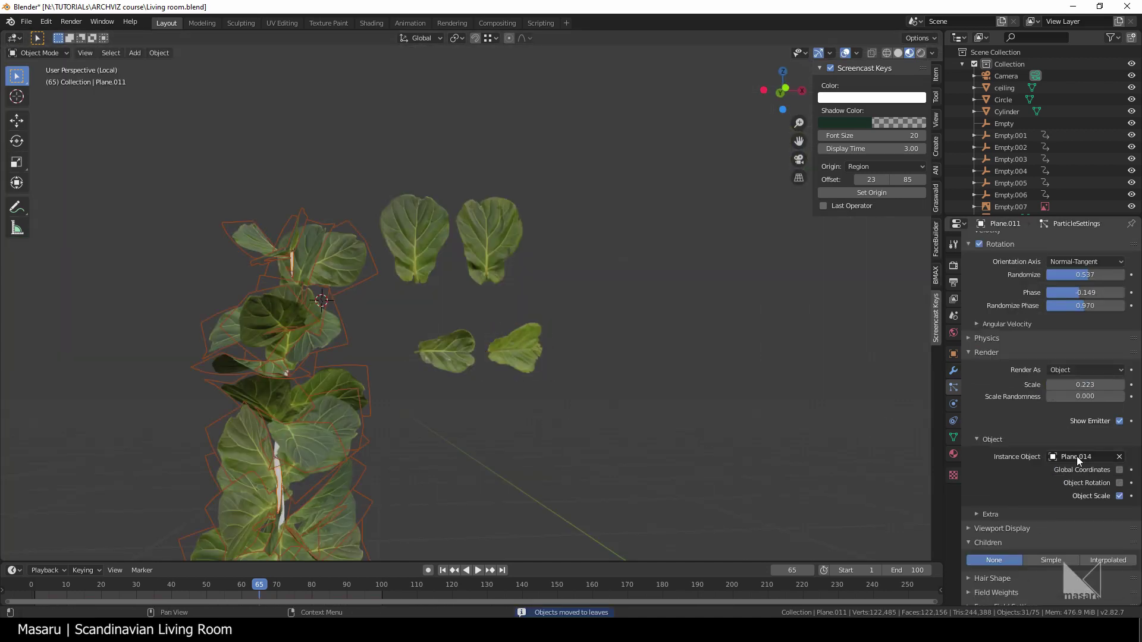
left_click(1071, 370)
left_click(1057, 421)
left_click(1062, 457)
left_click(1047, 486)
left_click(418, 486)
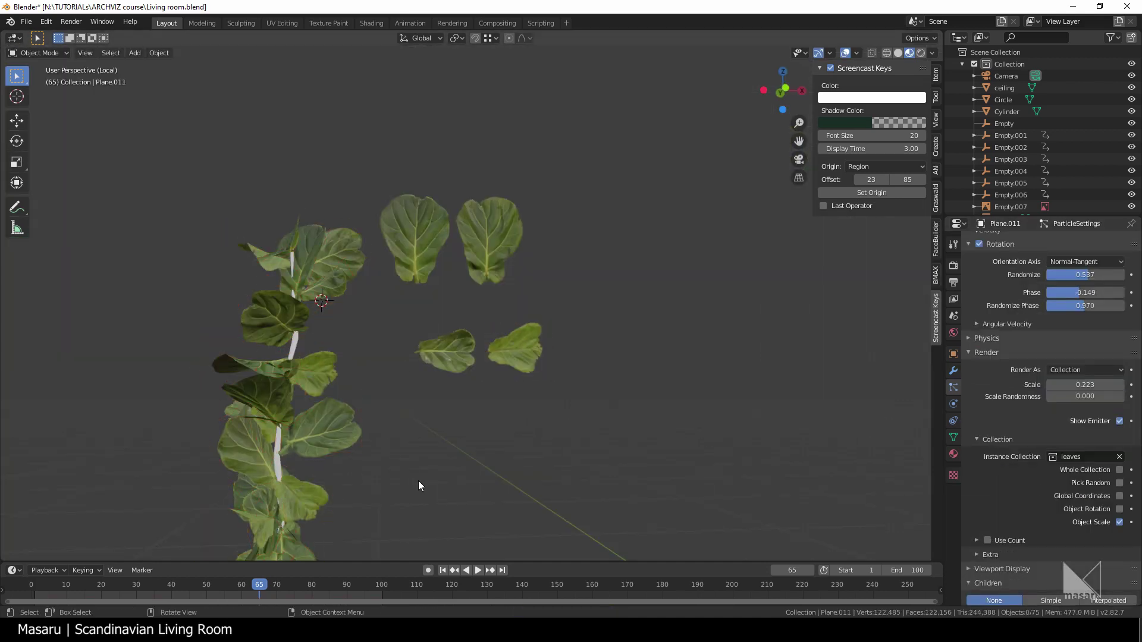
middle_click_drag(419, 486, 458, 294)
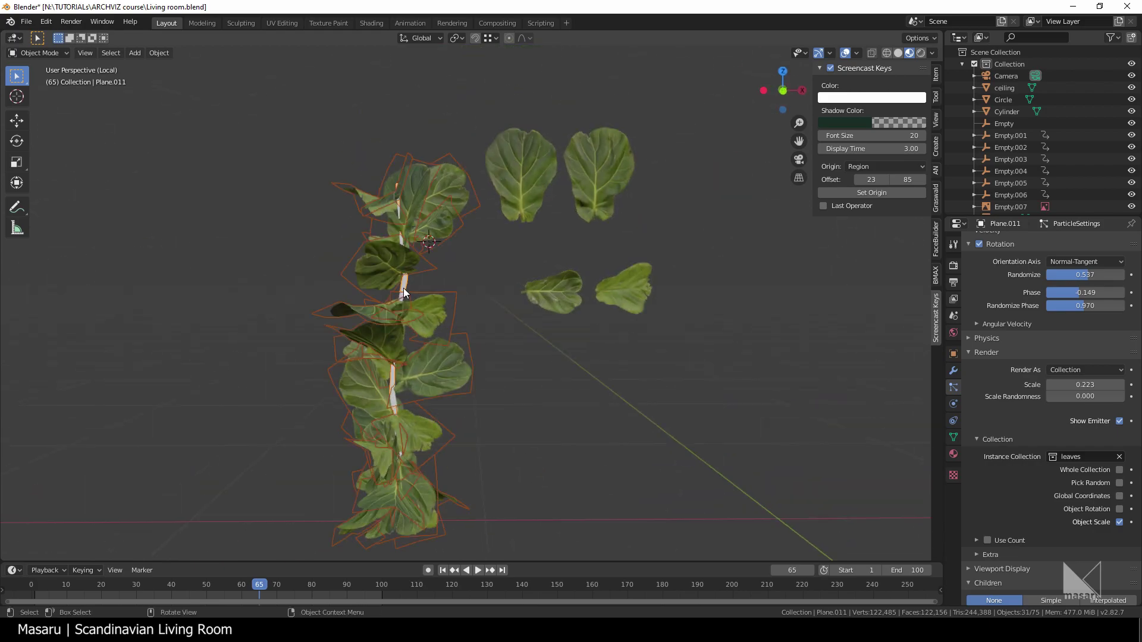
Switch to Quixel Bridge and export the Fiddle Leaf Fig asset to Blender with 4K JPEG textures
key("alt+Tab")
left_click(1078, 409)
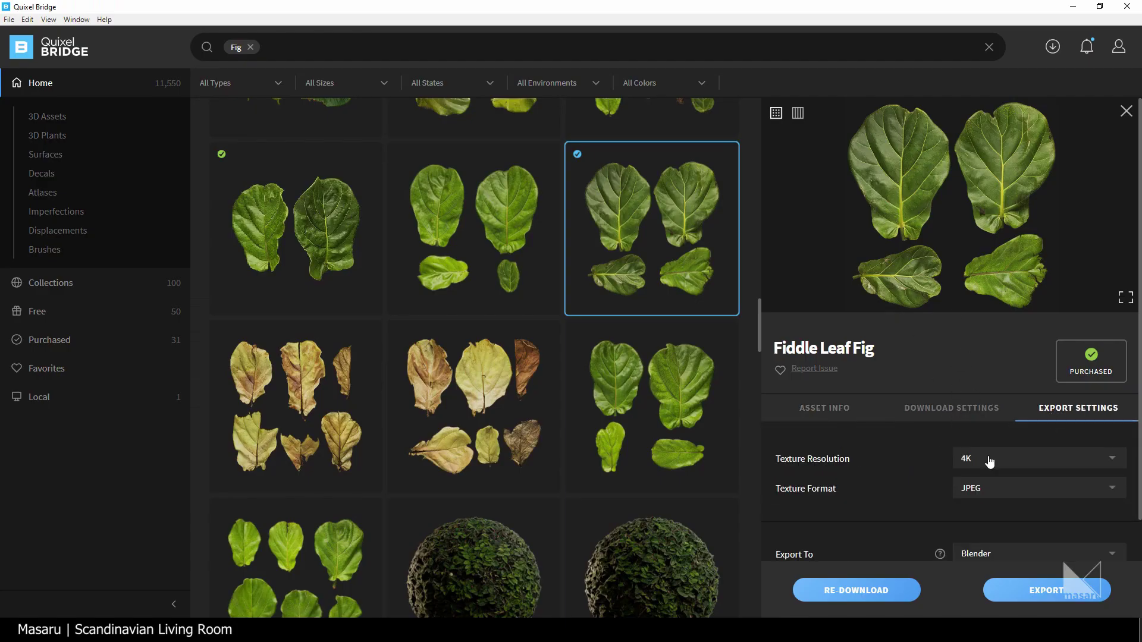
scroll(989, 466, "down", 2)
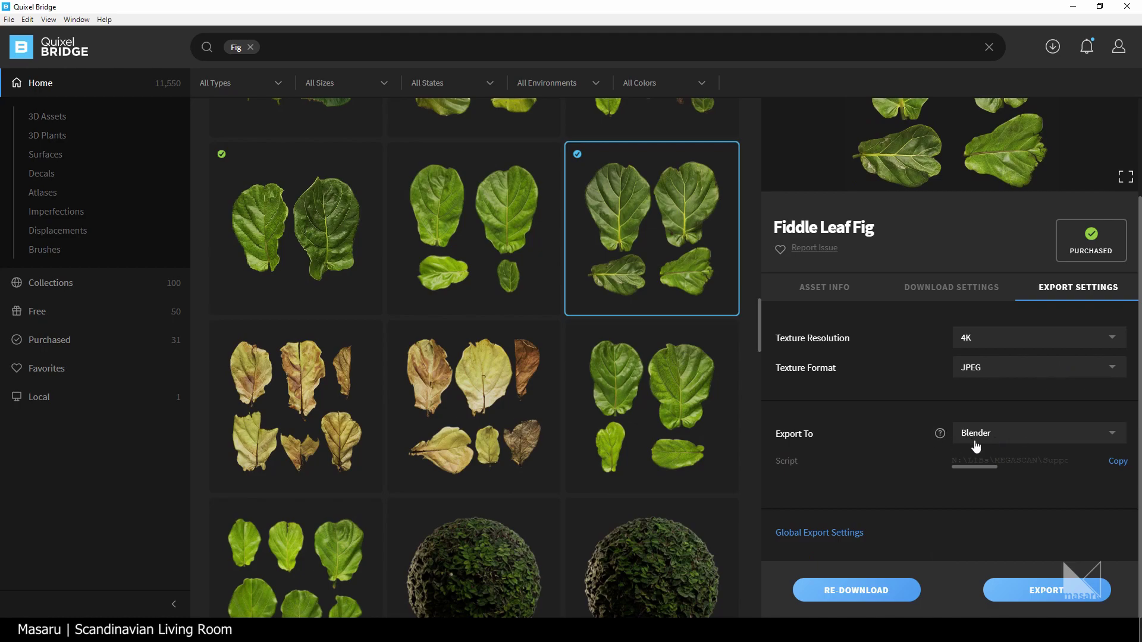
left_click(1018, 590)
In Blender, set the leaf particles' rotation Phase to -1.000 and check the leaves on the stem
mouse_move(1095, 411)
left_mouse_down()
mouse_move(1062, 411)
mouse_move(1124, 411)
mouse_move(1047, 412)
mouse_move(1124, 425)
mouse_move(1047, 425)
mouse_move(1073, 411)
left_mouse_up()
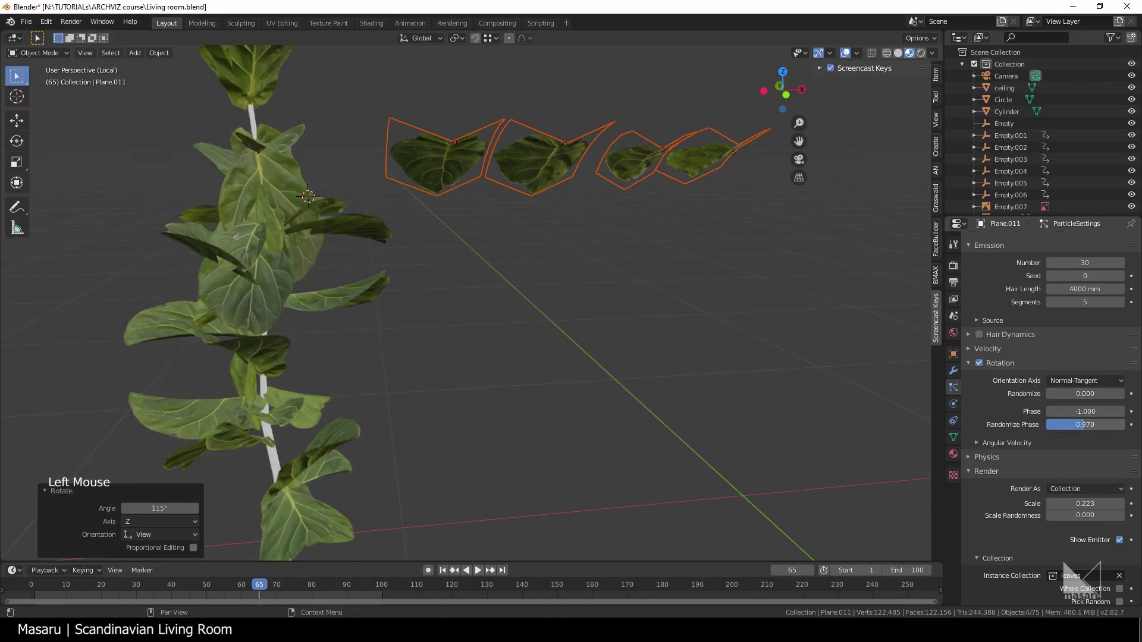
middle_click_drag(545, 387, 589, 376)
scroll(589, 376, "down", 3)
middle_click_drag(589, 376, 426, 296)
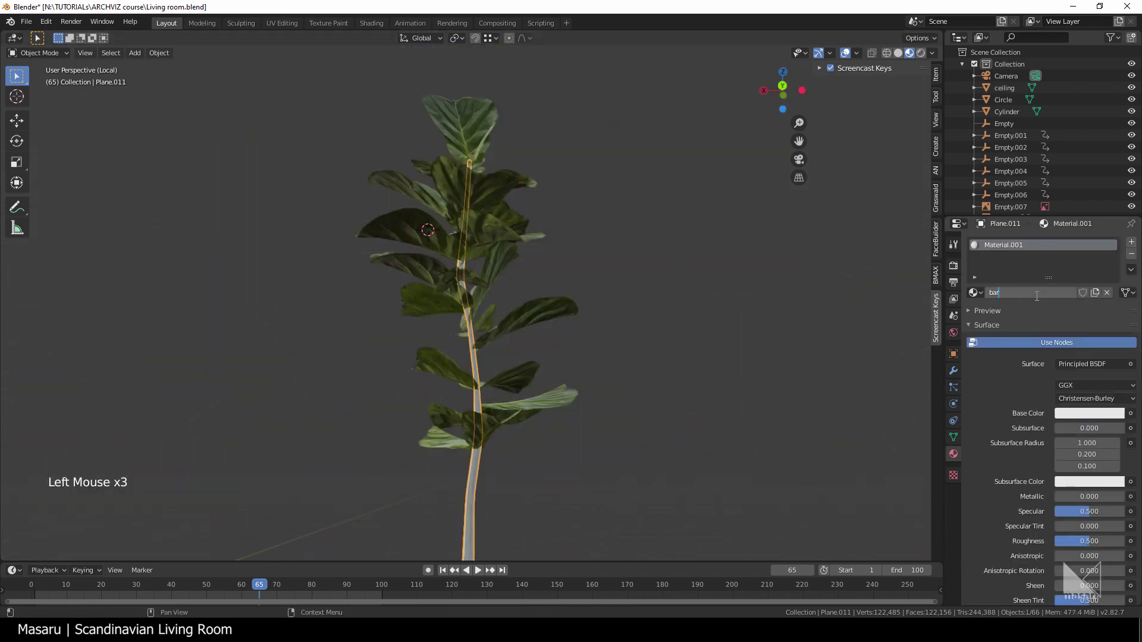
Use the bark.jpg image texture as the Base Color of the stem's bark material
left_click(1130, 413)
left_click(1131, 413)
left_click(880, 493)
left_click(1120, 428)
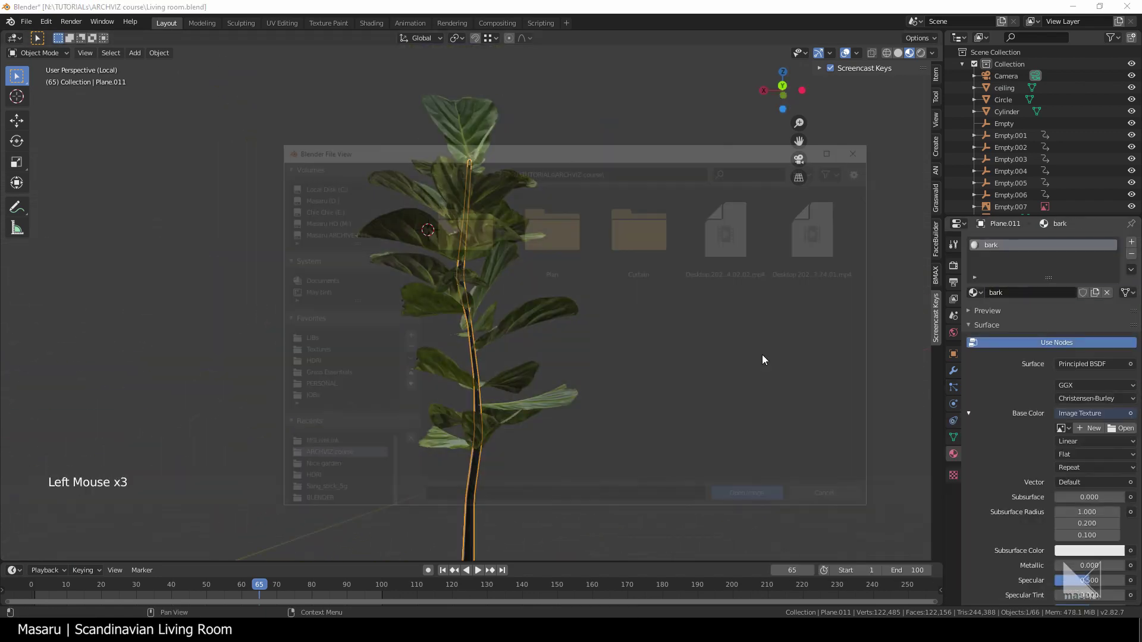
double_click(461, 229)
Examine up close how the bark texture covers the stem between the leaves
middle_click_drag(485, 344, 536, 348, "shift")
middle_click_drag(535, 348, 591, 350)
scroll(592, 350, "down", 1)
scroll(591, 350, "up", 4)
right_click(634, 345)
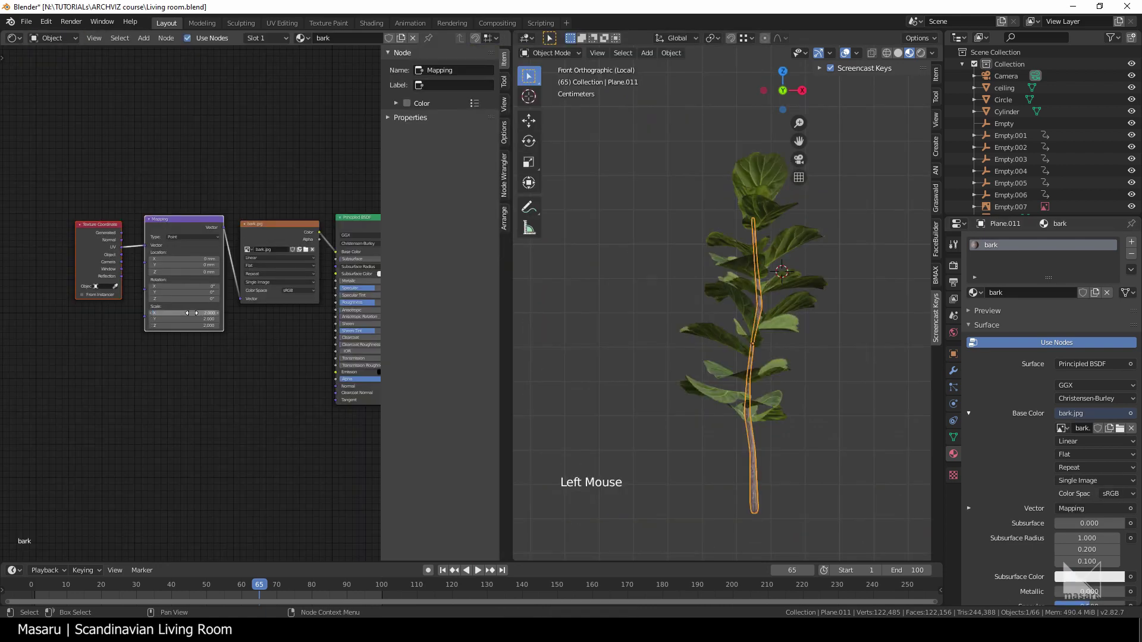
scroll(750, 404, "up", 4)
middle_click_drag(759, 404, 722, 362, "shift")
scroll(721, 362, "up", 4)
key("Tab")
key("Tab")
Set the bark material's Roughness to 1.000
middle_click_drag(374, 318, 191, 321)
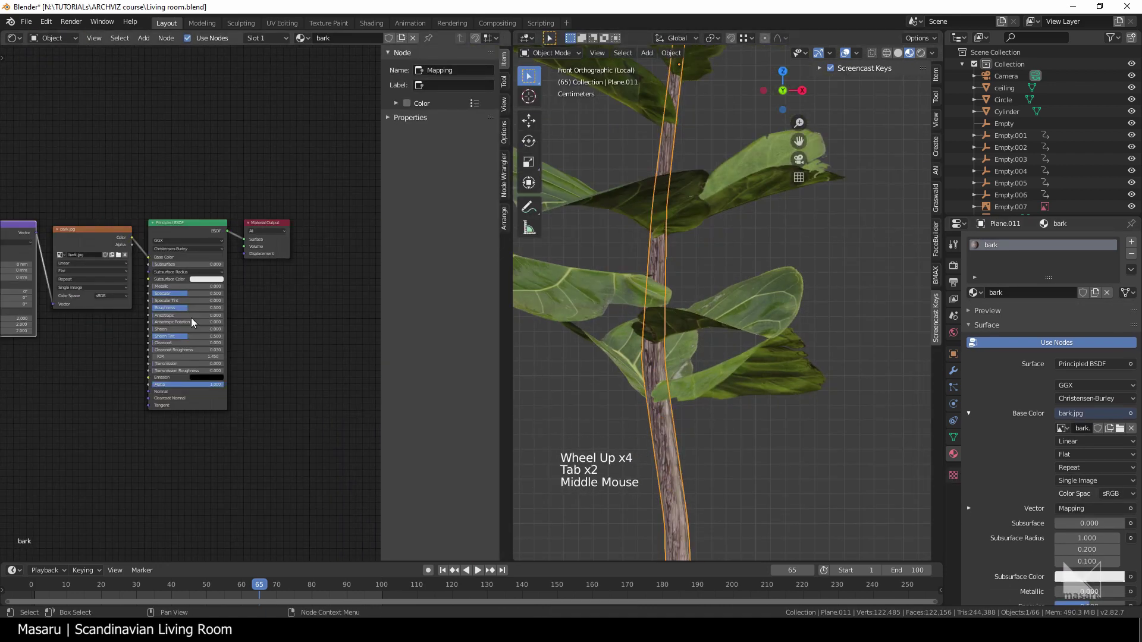
scroll(190, 313, "up", 2)
left_click_drag(191, 309, 230, 310)
Move the Mapping and bark.jpg texture nodes away from the Principled BSDF to make room between them
scroll(595, 321, "down", 3)
middle_click_drag(247, 363, 363, 363)
scroll(190, 309, "down", 8)
left_click_drag(196, 339, 56, 262)
left_click_drag(170, 286, 88, 294)
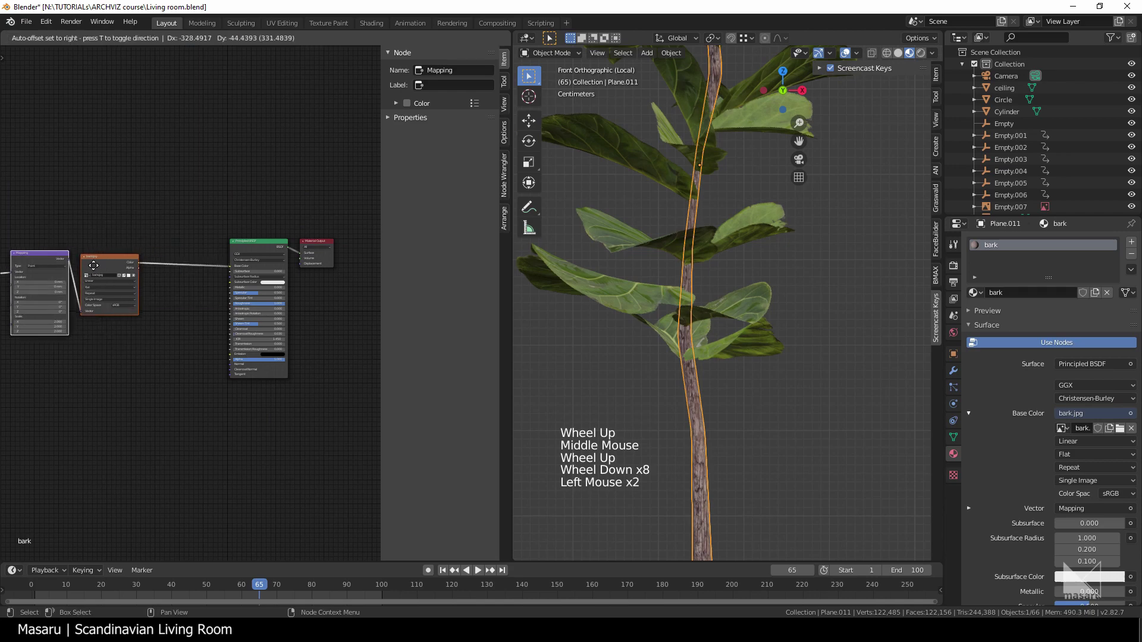
Add a new node in the gap between the bark.jpg texture and the Principled BSDF
left_click(125, 380)
scroll(127, 390, "up", 4)
key("shift+a")
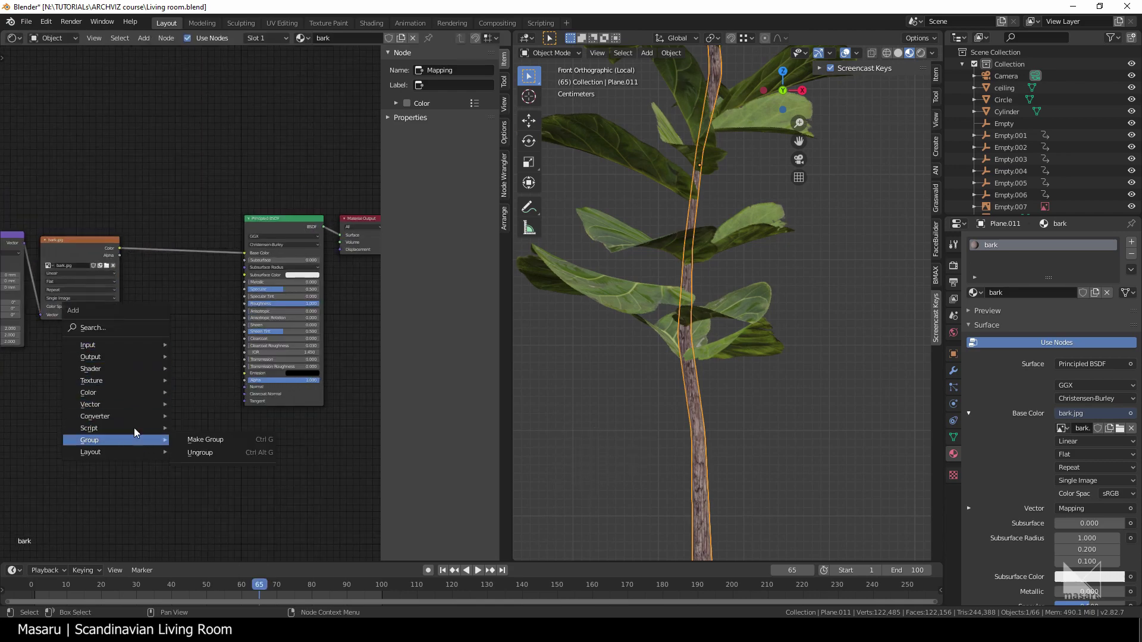
mouse_move(158, 407)
left_click(200, 430)
left_click(173, 365)
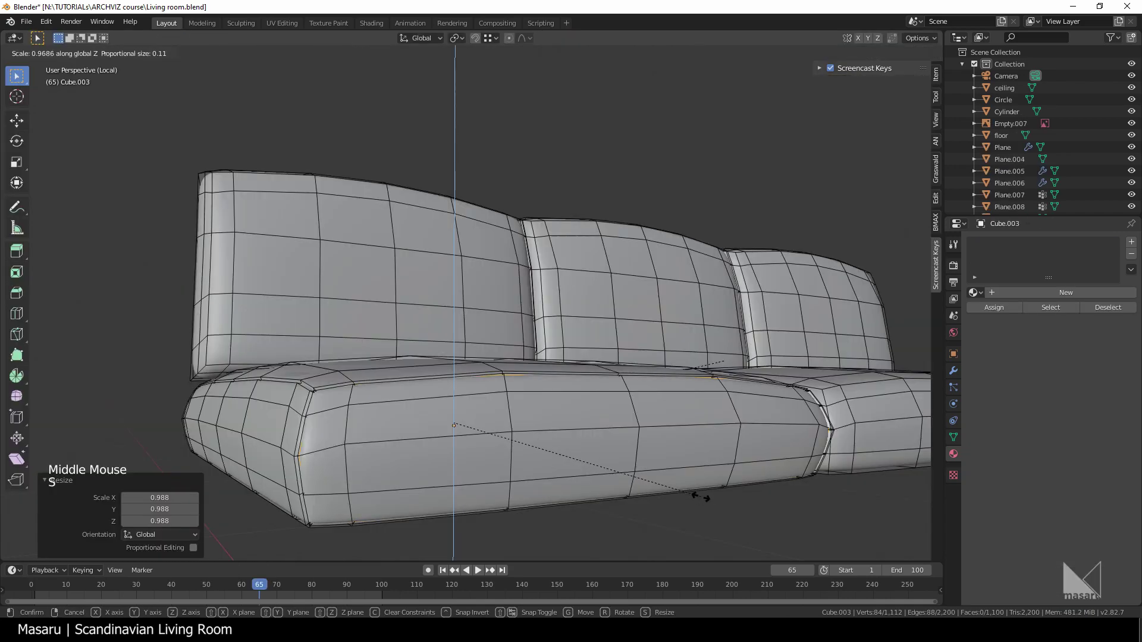
Cancel the Z scaling of the sofa's seat cushion edges and examine the cushions from another angle
right_click(440, 421)
left_click(440, 419)
key("Tab")
scroll(440, 419, "down", 1)
middle_click_drag(440, 419, 255, 394)
scroll(548, 413, "up", 2)
scroll(365, 288, "up", 1)
key("Tab")
middle_click_drag(364, 288, 380, 297)
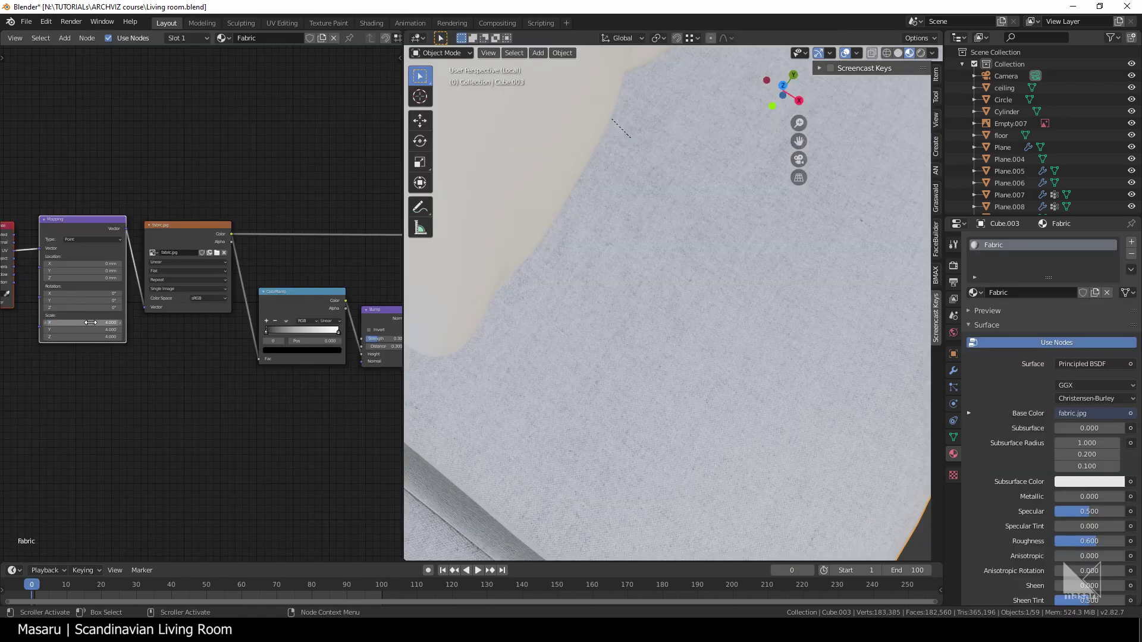
Select the sofa's upholstered parts together with the throw pillows
scroll(602, 322, "down", 5)
middle_click_drag(588, 416, 516, 360)
left_click(516, 360, "shift")
left_click(601, 321, "shift")
left_click(777, 248, "shift")
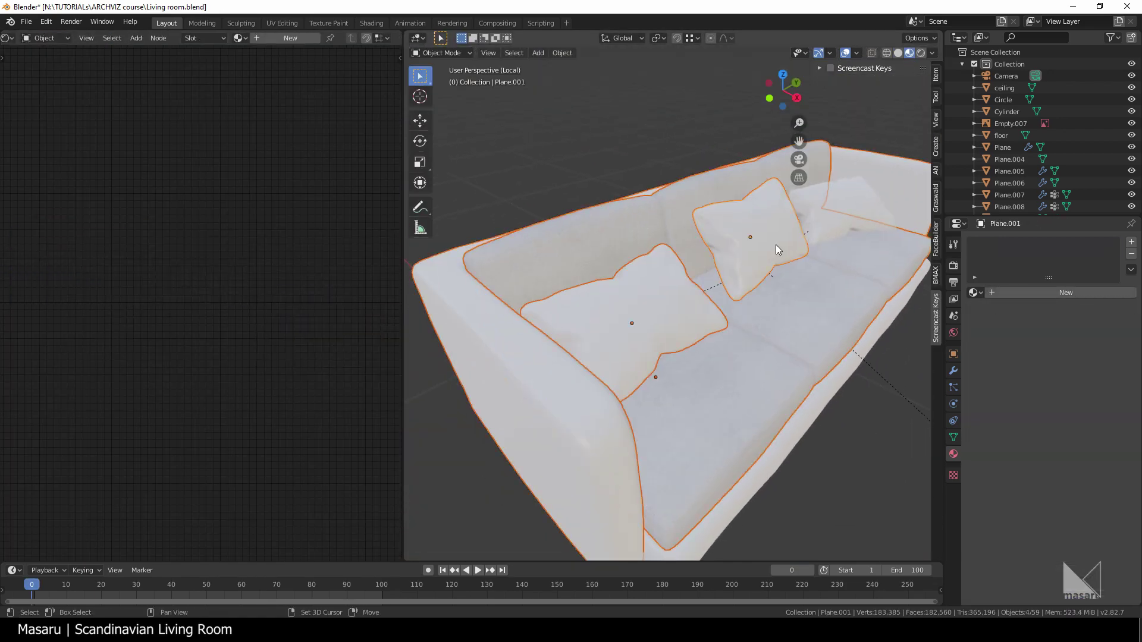
left_click(844, 214, "shift")
middle_click_drag(774, 429, 615, 393)
left_click(615, 397, "shift")
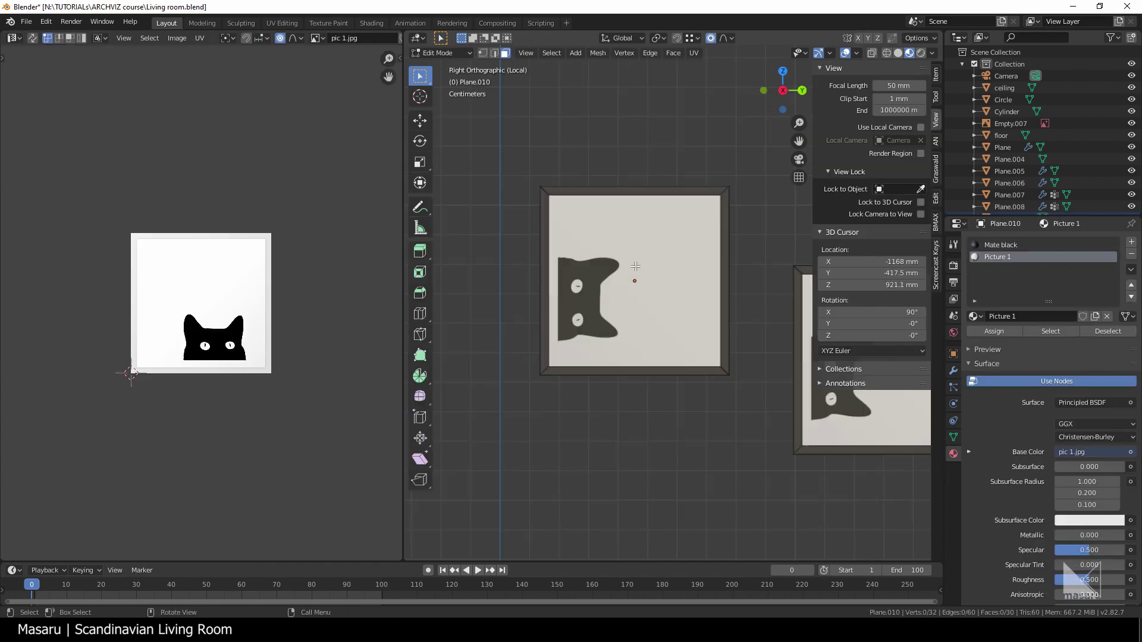
Rotate the cat picture's UVs a quarter turn so the cat stands upright and scale them to fit the frame
scroll(321, 386, "up", 2)
key("r")
right_click(327, 389)
key("o")
key("r")
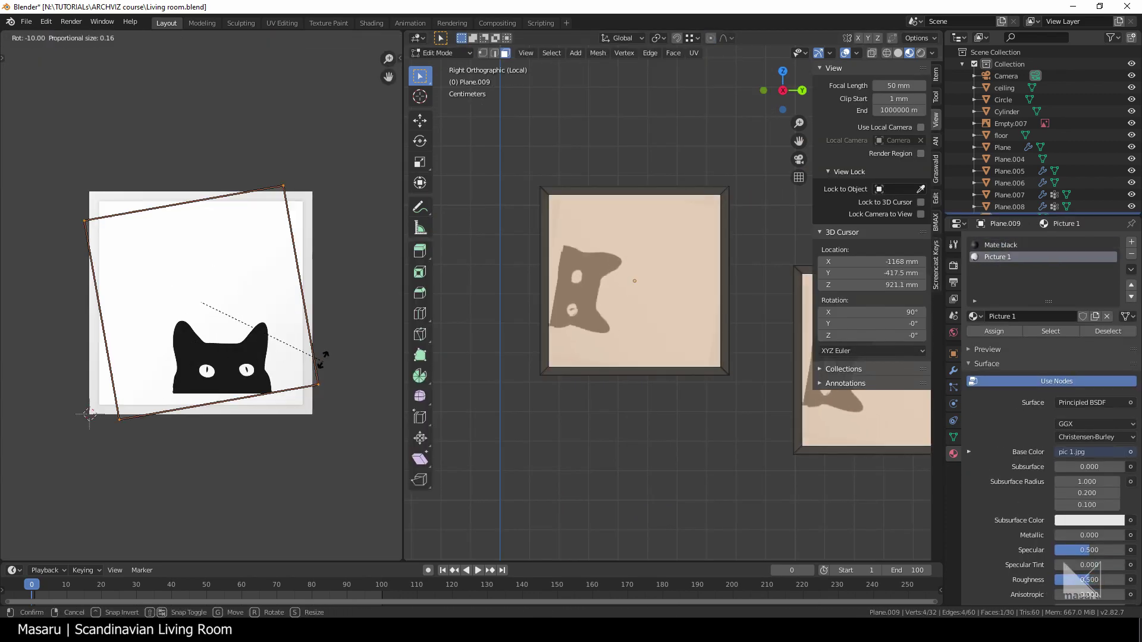
left_click(140, 397, "ctrl")
key("s")
left_click(271, 425)
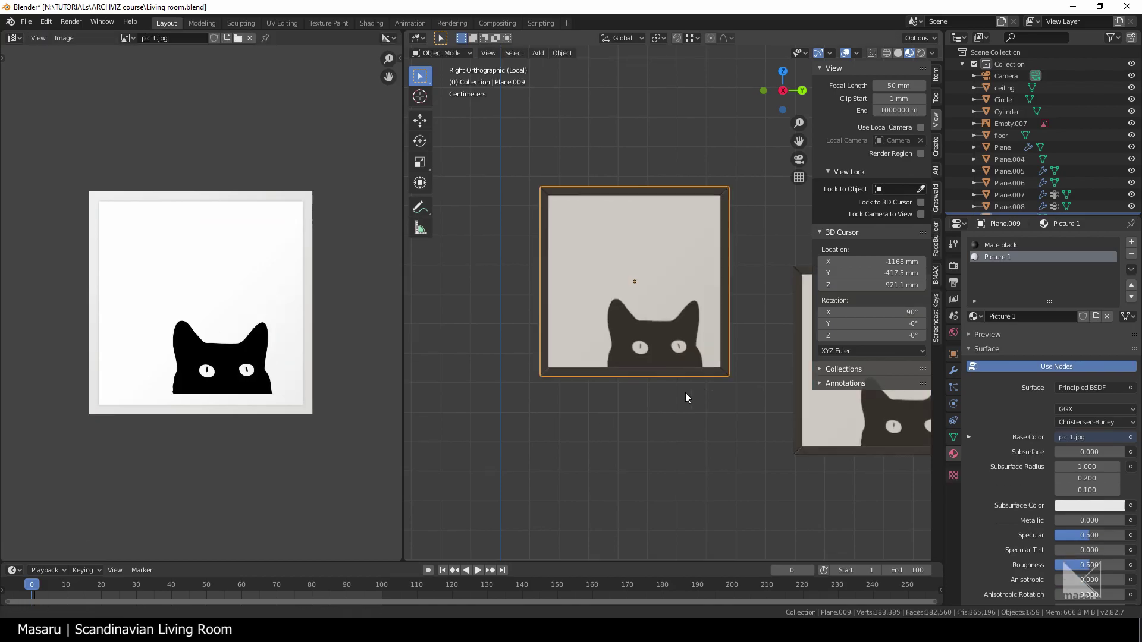